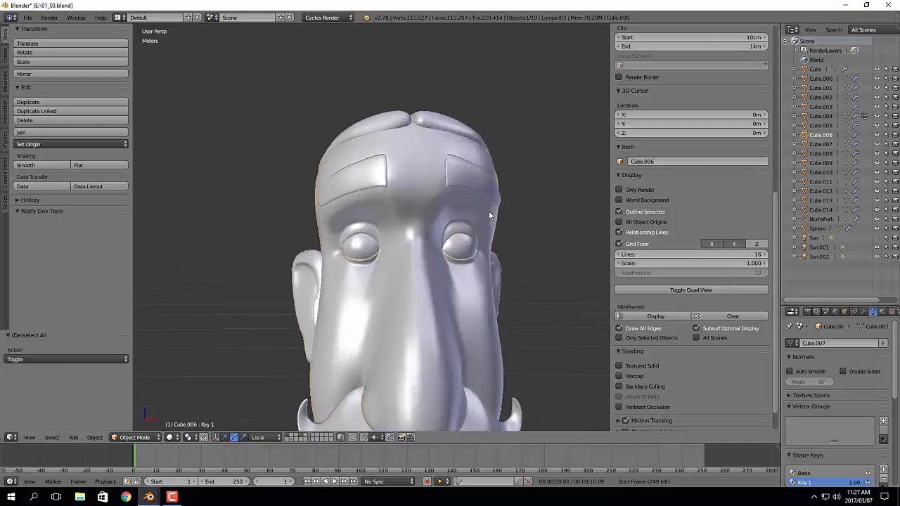
Step: Examine the whole character model from head to feet and clear the current selection
scroll(451, 260, "down", 5)
middle_click_drag(483, 288, 447, 138, "shift")
scroll(446, 141, "down", 3)
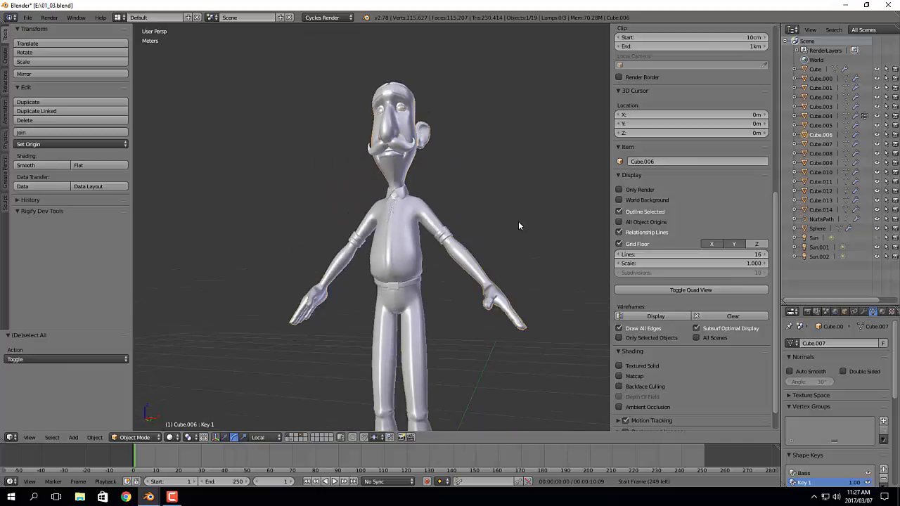
middle_click_drag(519, 221, 541, 157)
middle_click_drag(540, 284, 508, 270)
middle_click_drag(499, 188, 508, 89, "shift")
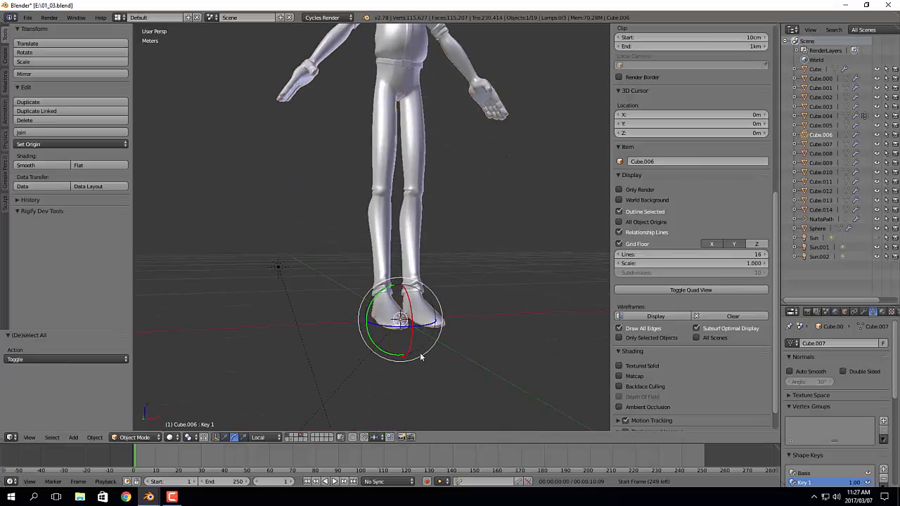
middle_click_drag(465, 315, 345, 288)
key("a")
middle_click_drag(467, 289, 432, 331)
scroll(432, 329, "up", 3)
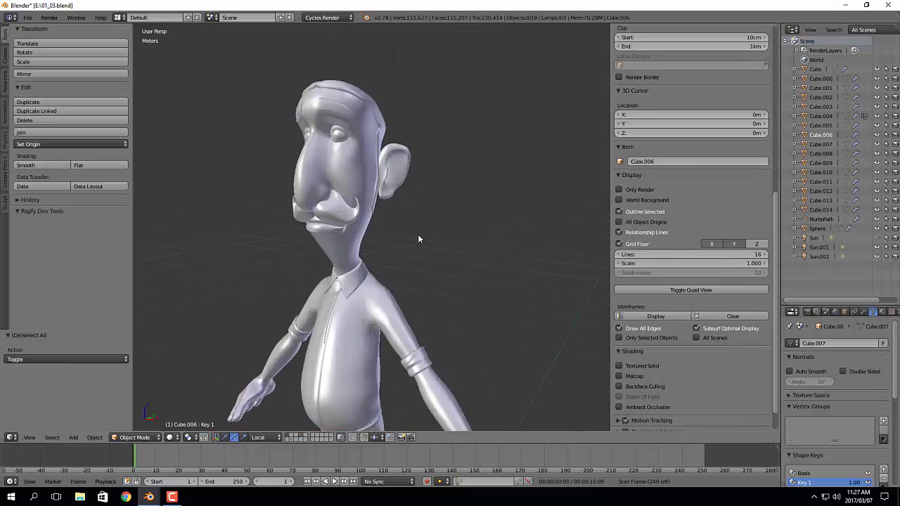
Step: Select the head mesh and lower the value of its Key 1 shape key to 0
middle_click_drag(418, 239, 471, 199)
right_click(475, 198)
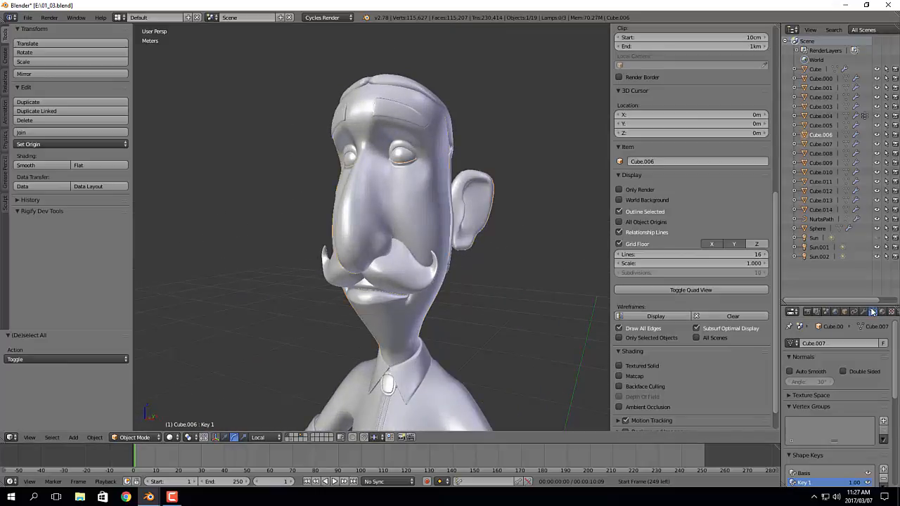
scroll(853, 383, "down", 1)
left_click_drag(857, 446, 837, 446)
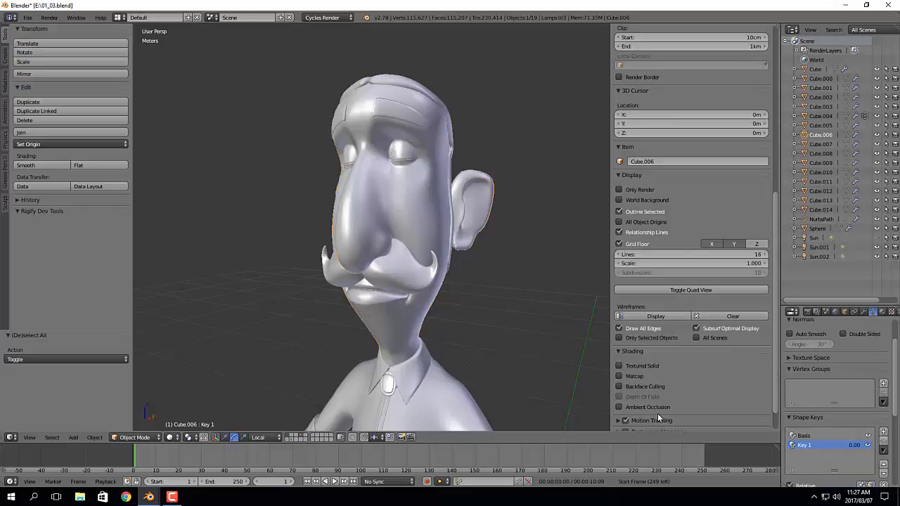
middle_click_drag(360, 228, 500, 226)
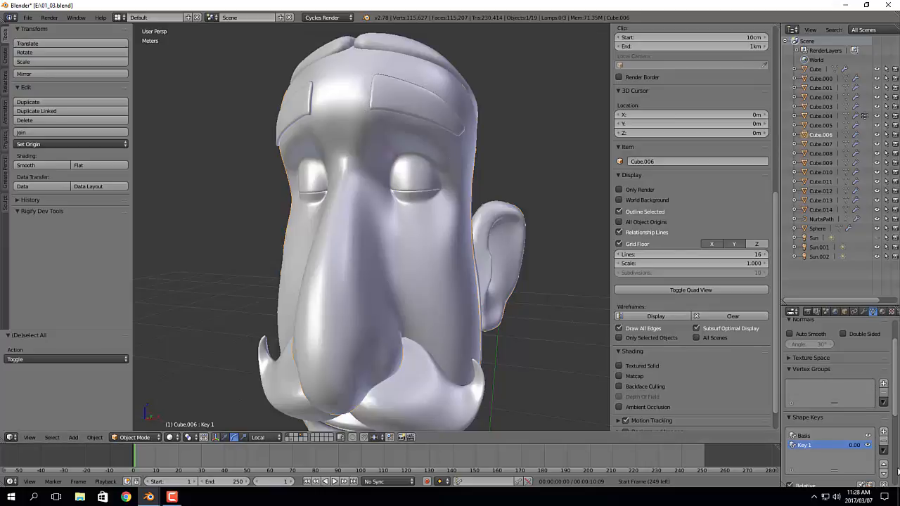
left_click_drag(830, 450, 842, 450)
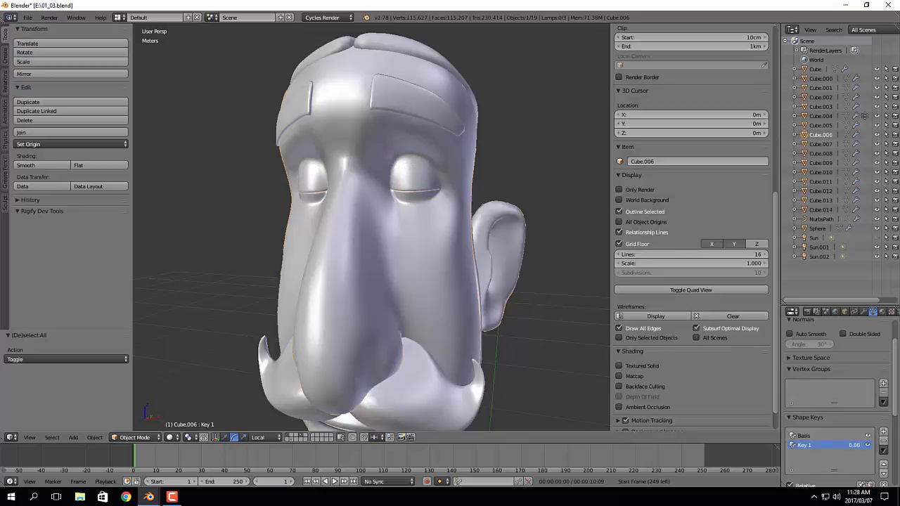
Step: Select the Basis shape key and save the scene over the existing 01_03.blend file
left_click(846, 437)
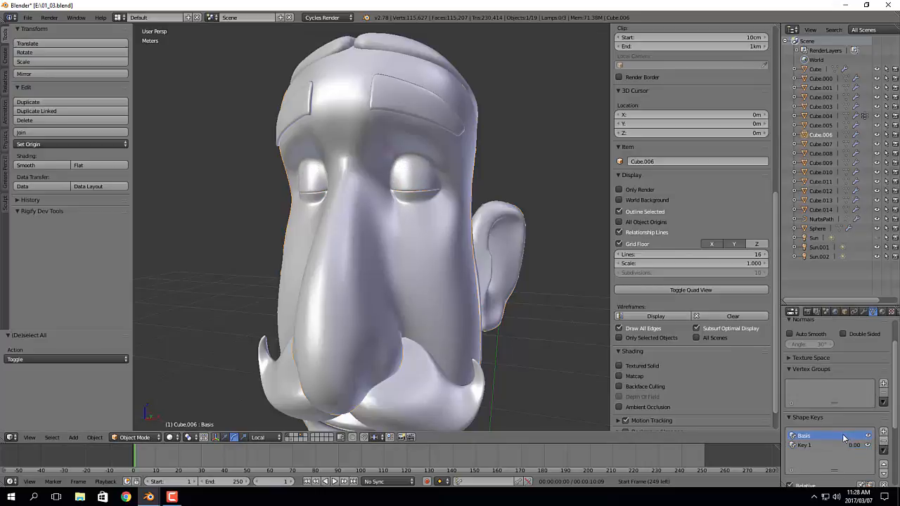
key("ctrl+s")
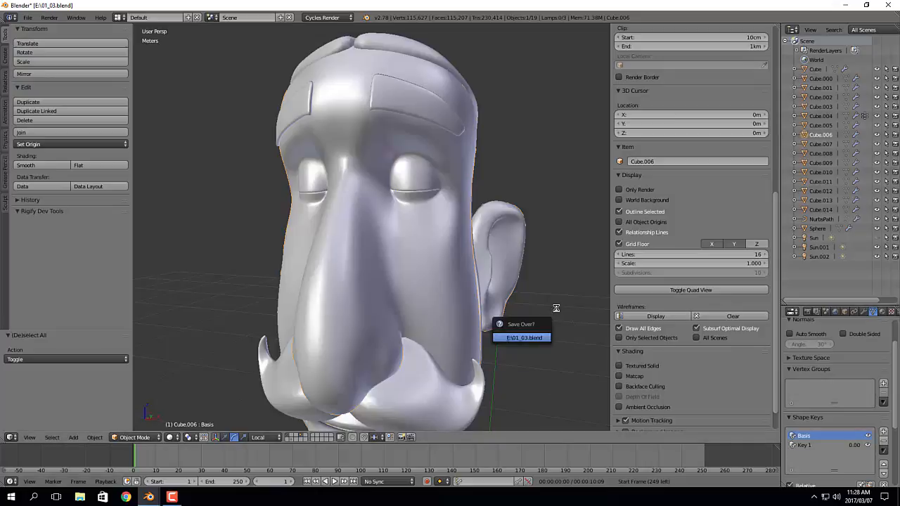
key("Return")
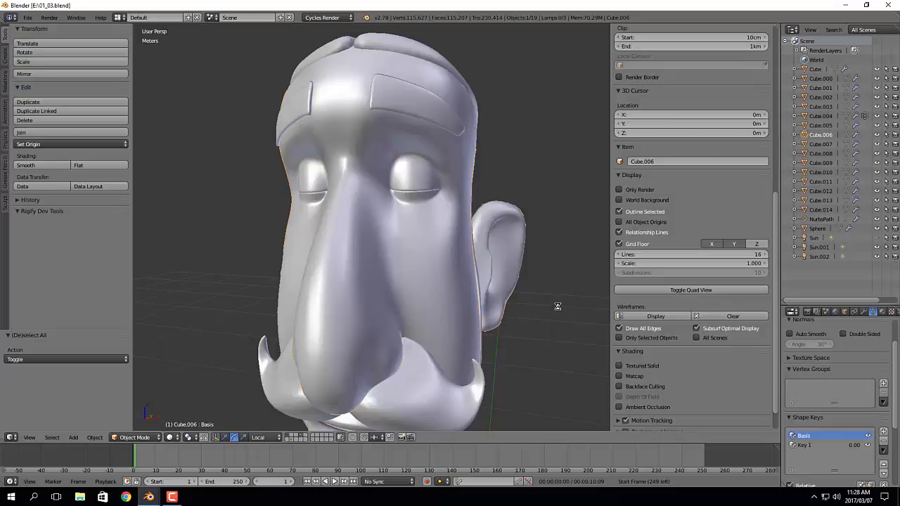
Step: Try removing the head's shape keys starting from Basis, and undo the removal
left_click(884, 443)
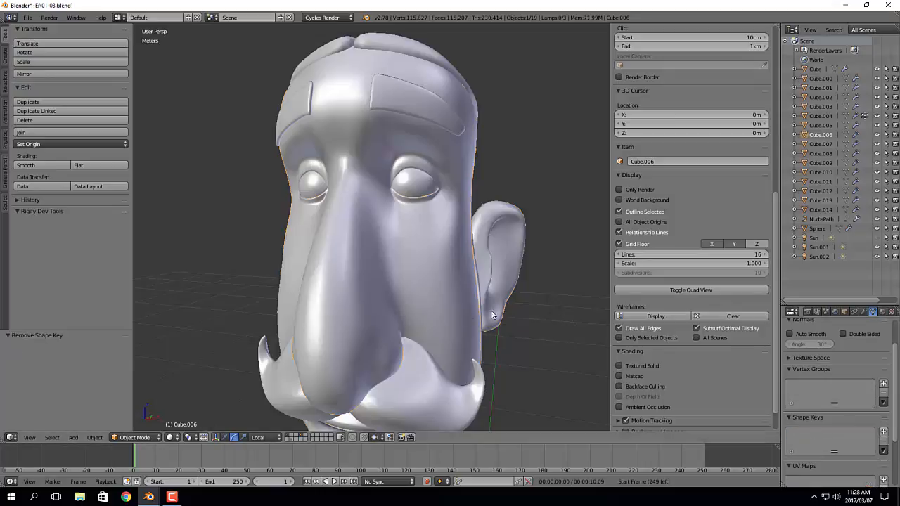
key("ctrl+z")
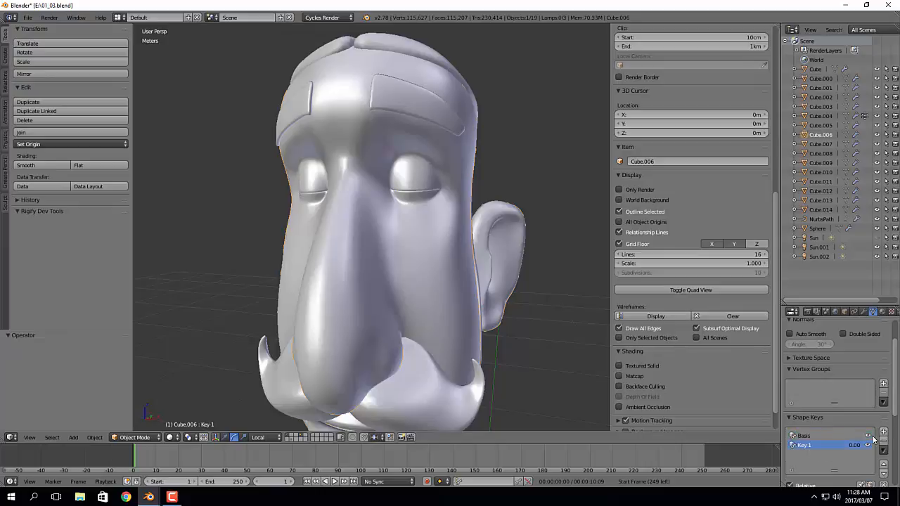
Step: Replace the head's old shape keys with a new Basis and Key 1, with Key 1's value at 1
left_click(884, 442)
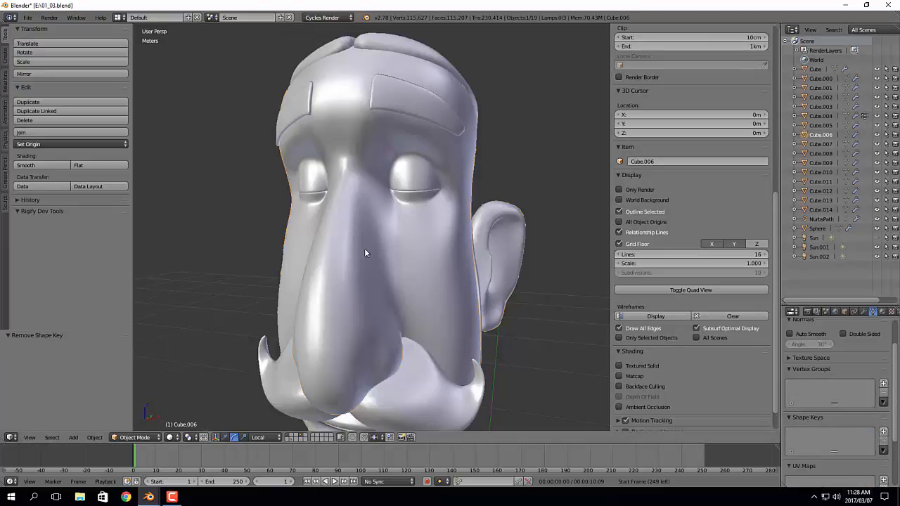
left_click(884, 432)
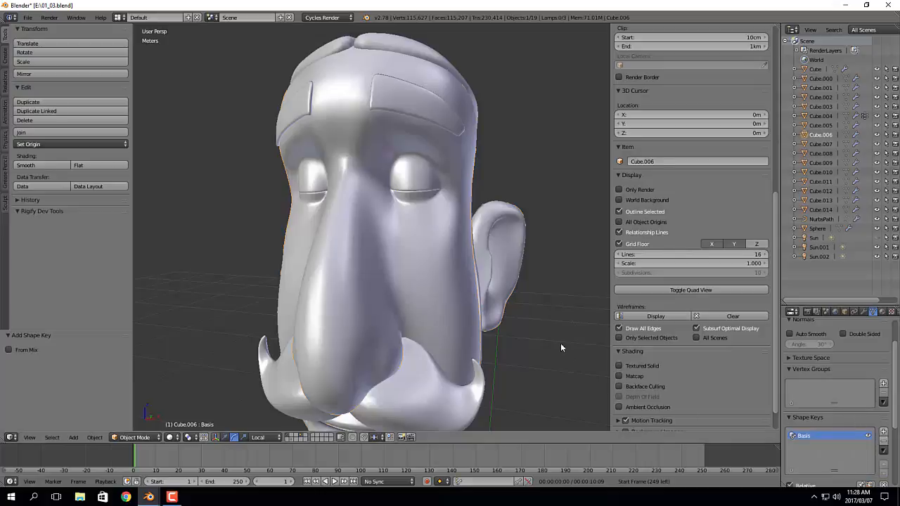
left_click(885, 433)
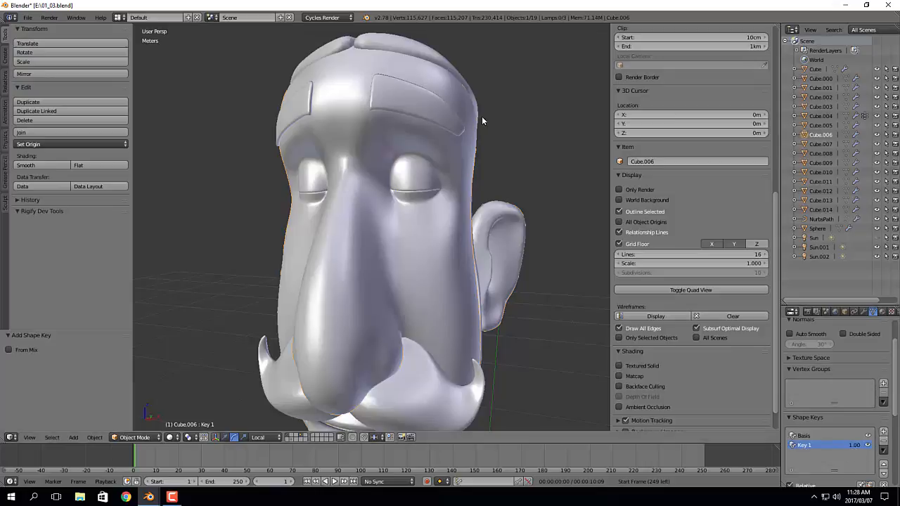
Step: Put the head mesh into edit mode with an orthographic close view of the closed eyelid
scroll(471, 145, "up", 3)
middle_click_drag(459, 210, 408, 255)
scroll(485, 205, "up", 4)
scroll(433, 257, "down", 4)
scroll(409, 255, "up", 3)
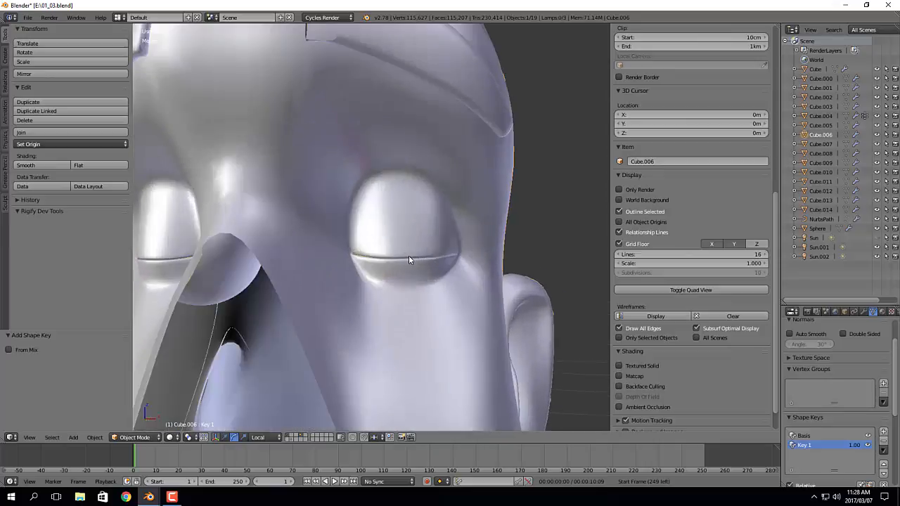
key("Tab")
key("KP_5")
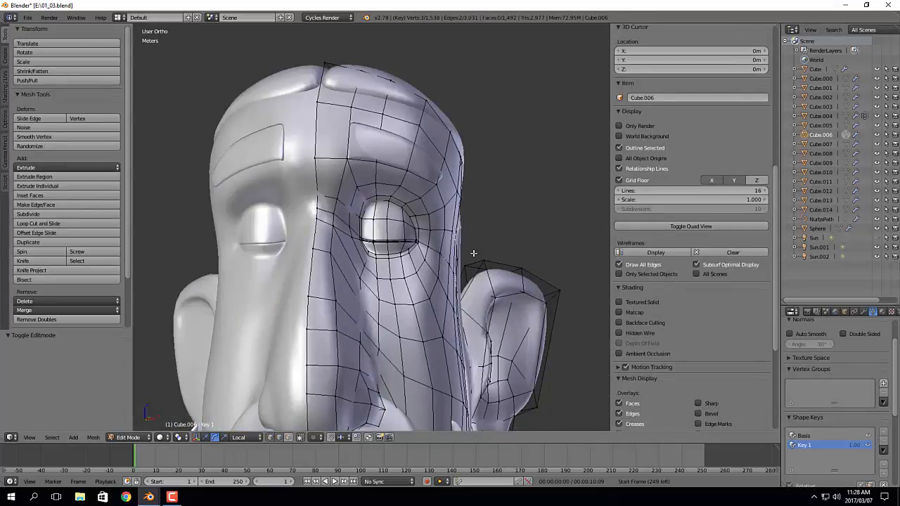
scroll(469, 254, "up", 5)
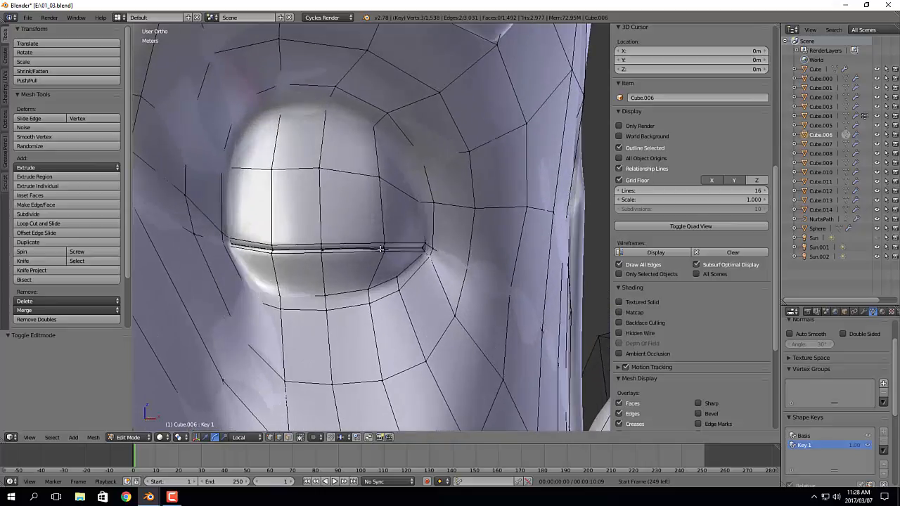
scroll(380, 249, "up", 3)
middle_click_drag(309, 275, 355, 274)
Step: Select the column of three vertices at the middle of the upper eyelid's rim
right_click(571, 241)
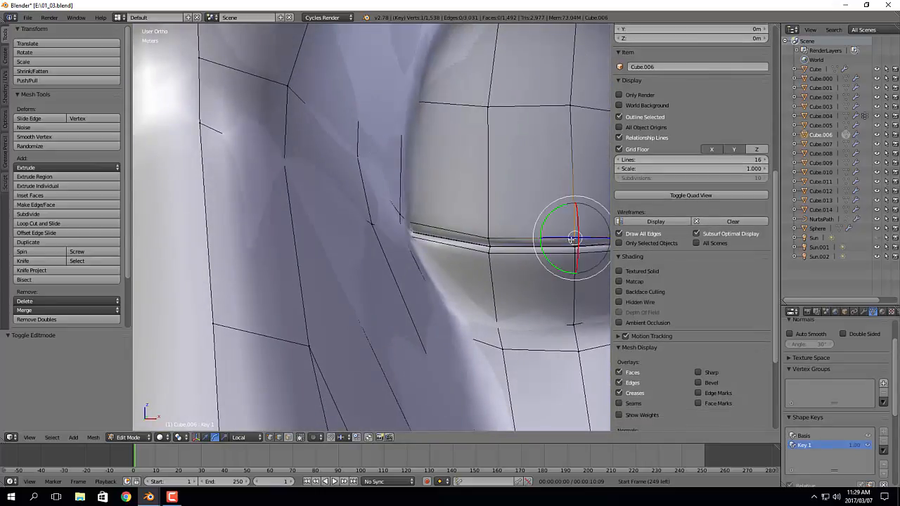
key("KP_Decimal")
mouse_move(308, 246)
middle_mouse_down()
mouse_move(353, 259)
mouse_move(436, 223)
mouse_move(421, 208)
mouse_move(419, 184)
mouse_move(389, 200)
middle_mouse_up()
key("z")
right_click(415, 169)
key("z")
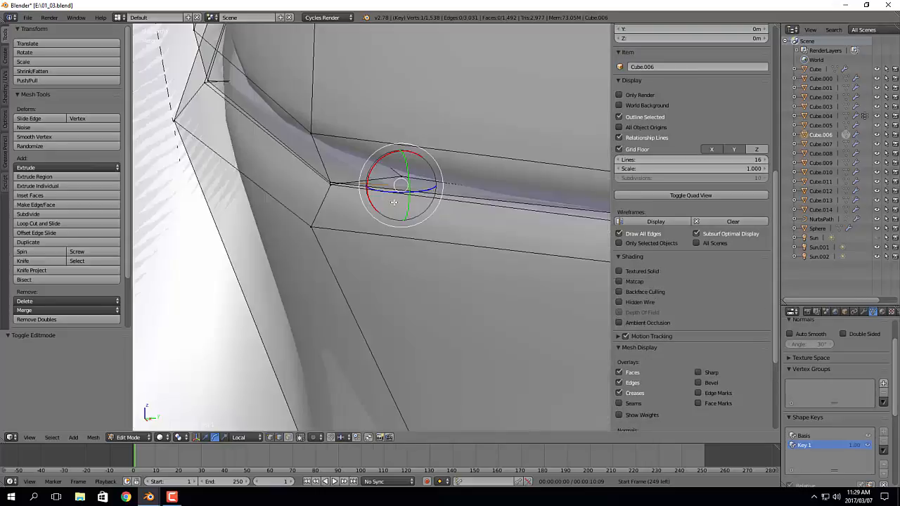
right_click(325, 140, "ctrl")
middle_click_drag(330, 144, 409, 186)
key("g")
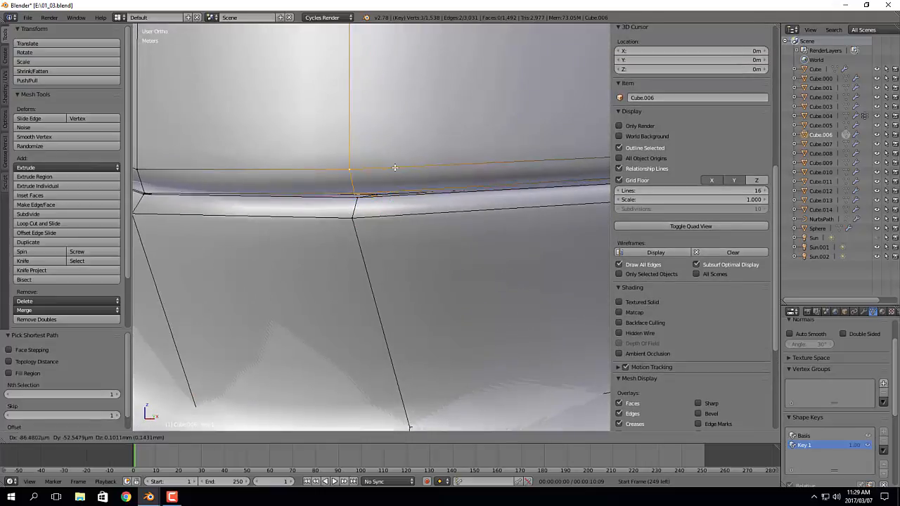
right_click(398, 153)
scroll(409, 195, "down", 4)
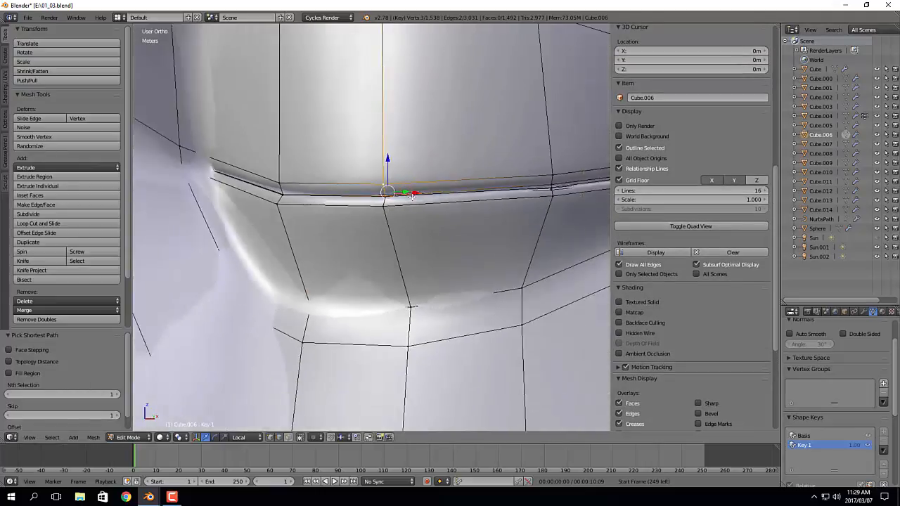
mouse_move(409, 204)
middle_mouse_down()
mouse_move(418, 205)
mouse_move(417, 220)
middle_mouse_up()
scroll(418, 205, "down", 2)
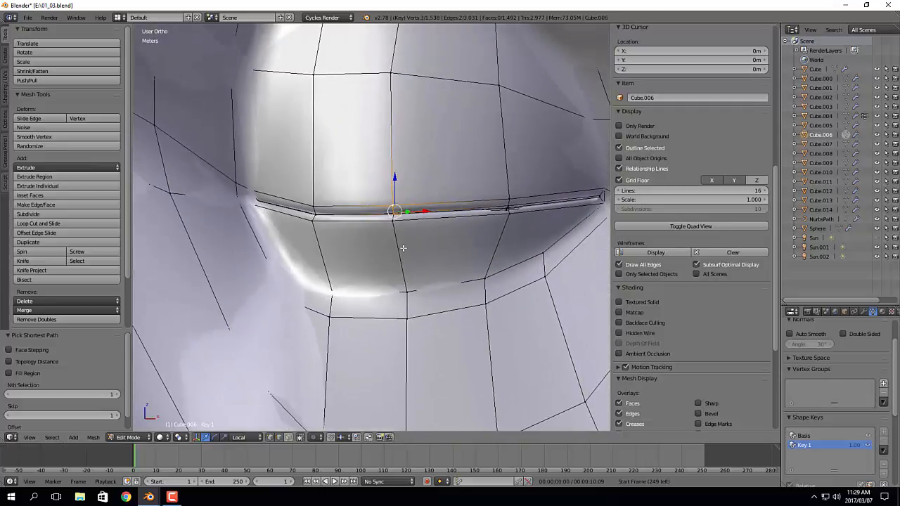
left_click(312, 439)
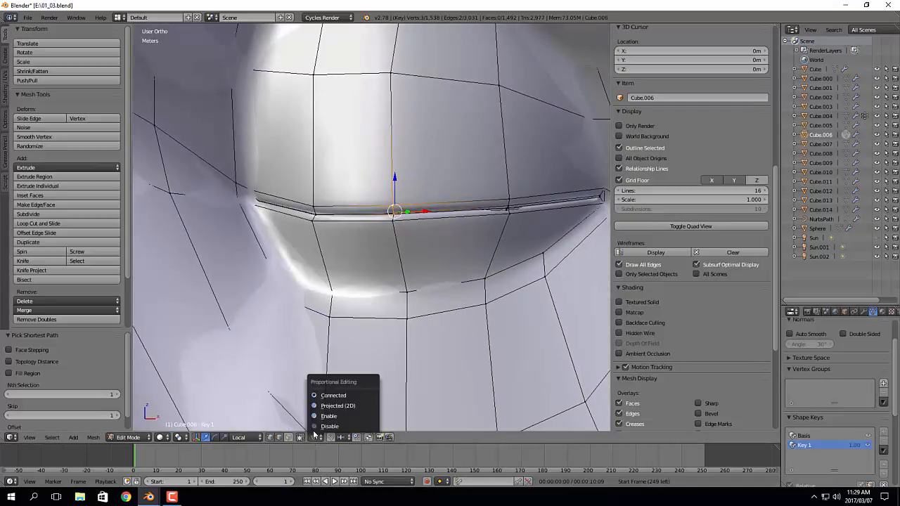
left_click(335, 396)
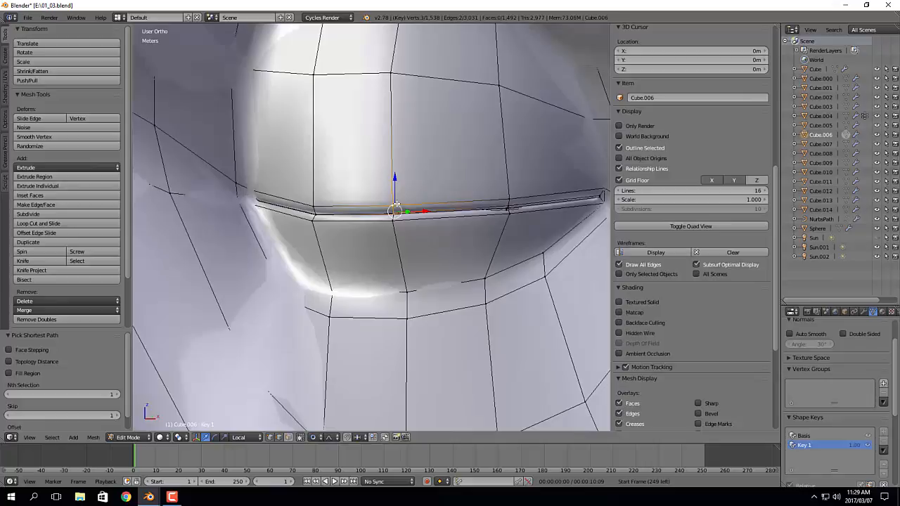
key("g")
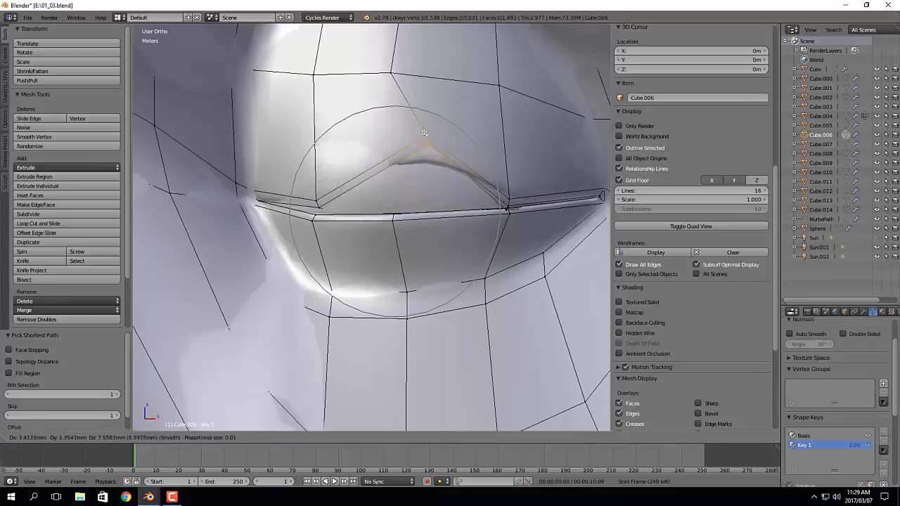
key("Escape")
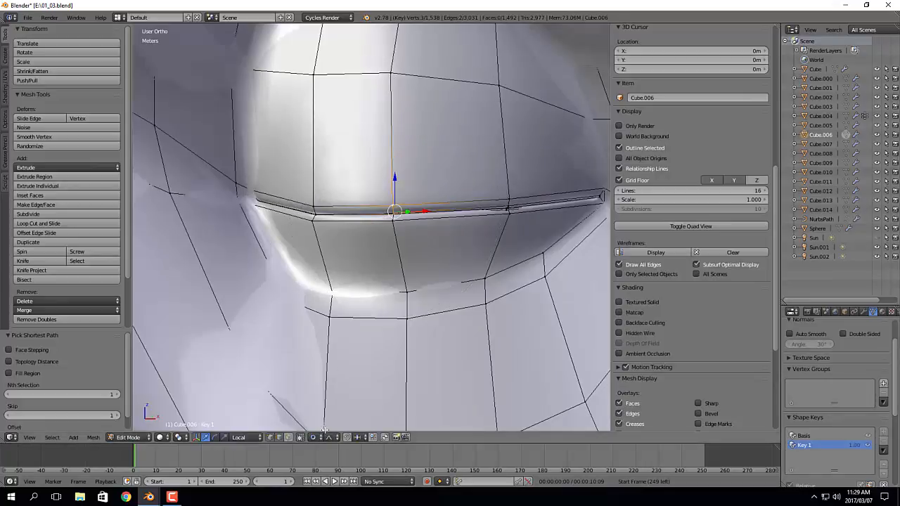
left_click(313, 438)
left_click(324, 429)
Step: Move the selected middle eyelid vertices straight up along Z by about 1.226 cm, without proportional editing
middle_click_drag(389, 257, 428, 286)
middle_click_drag(416, 195, 427, 248, "shift")
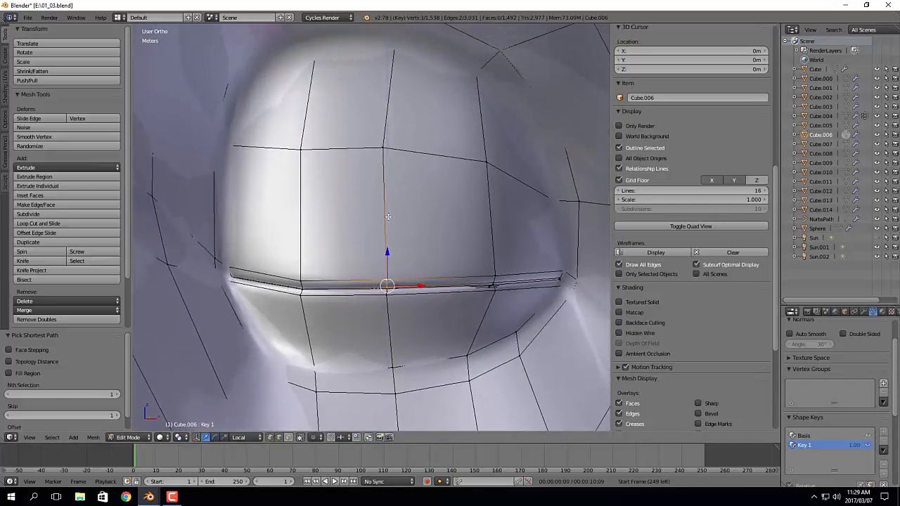
key("g")
key("z")
left_click(391, 137)
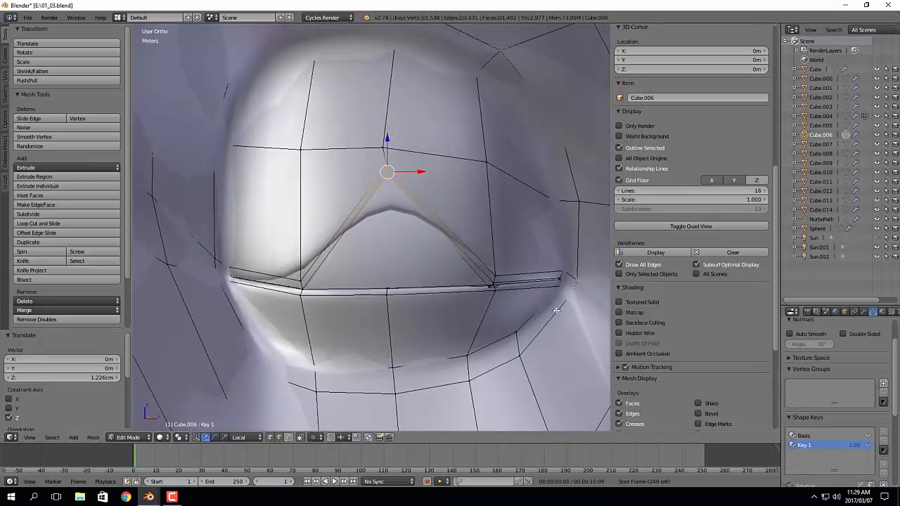
Step: Select the next column of upper eyelid rim vertices on the ear side and raise it about 1.012 cm along Z
scroll(499, 284, "up", 10)
right_click(392, 279)
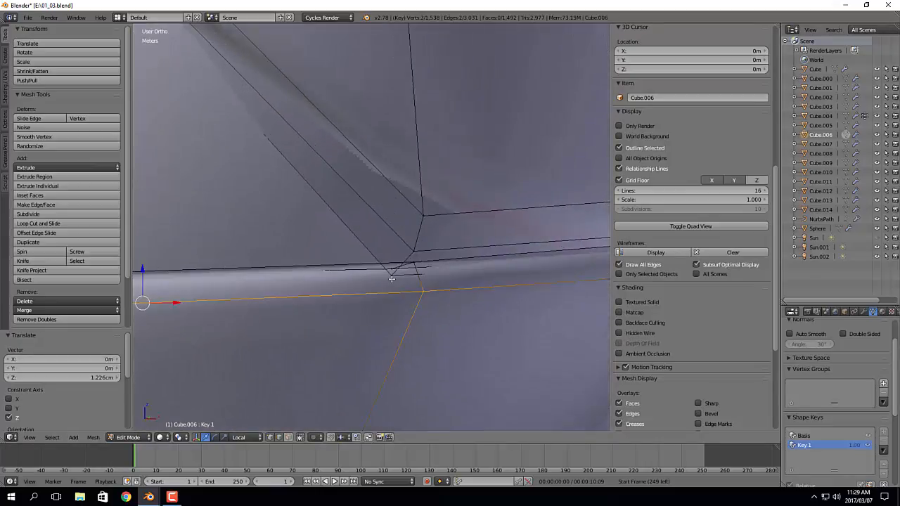
right_click(424, 219)
right_click(412, 250, "ctrl")
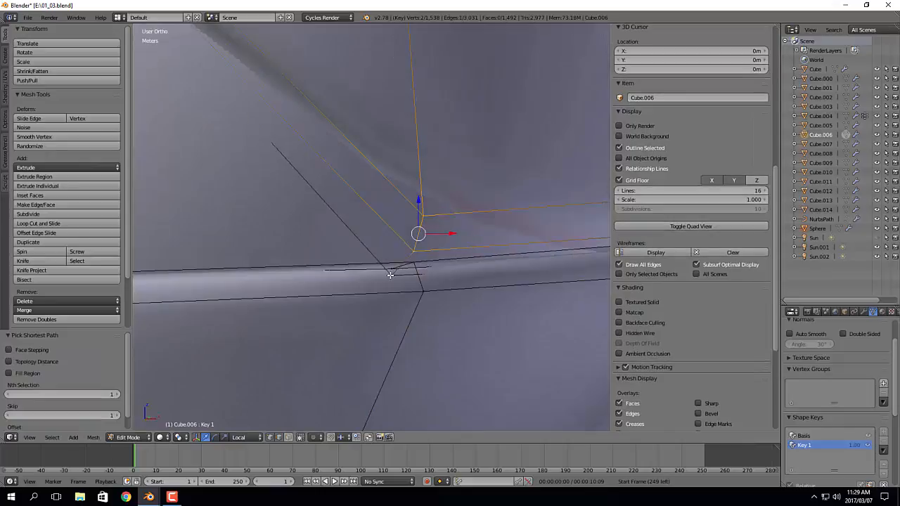
middle_click_drag(393, 274, 307, 320)
right_click(362, 249)
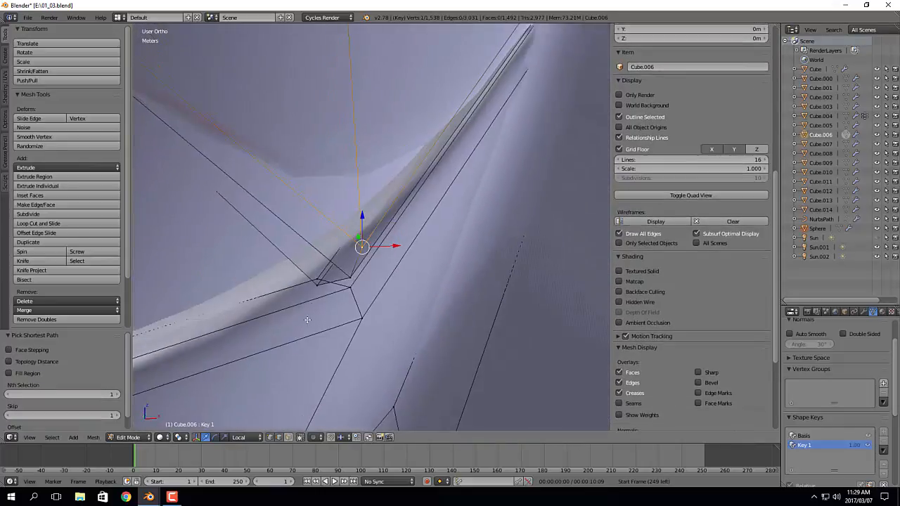
right_click(318, 287, "shift")
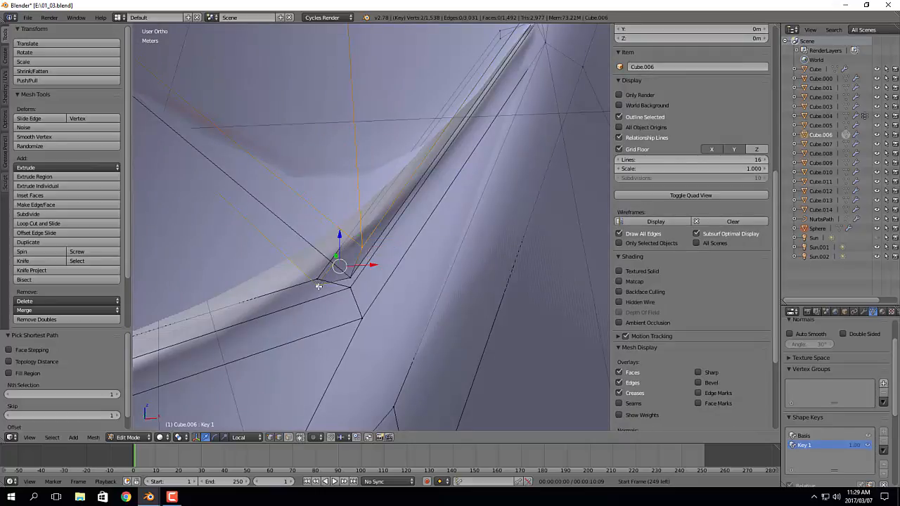
middle_click_drag(351, 278, 352, 302)
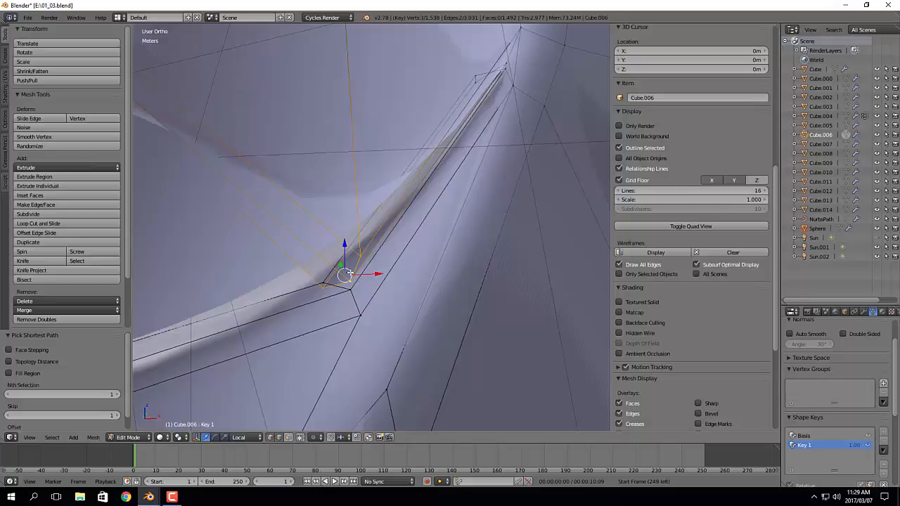
middle_click_drag(350, 273, 472, 190)
left_click_drag(467, 242, 470, 111)
Step: Select the nose-side column of upper eyelid rim vertices, raise it about 1.297 cm along Z, and clear the selection
scroll(469, 112, "down", 2)
middle_click_drag(406, 130, 468, 142, "shift")
scroll(320, 247, "up", 6)
middle_click_drag(410, 266, 498, 176)
scroll(498, 176, "up", 2)
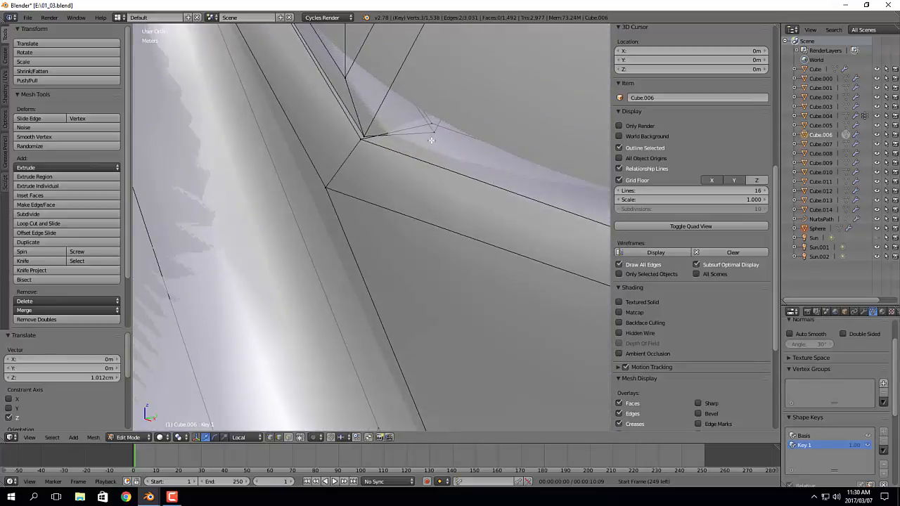
right_click(432, 133)
right_click(345, 79, "ctrl")
scroll(388, 158, "down", 6)
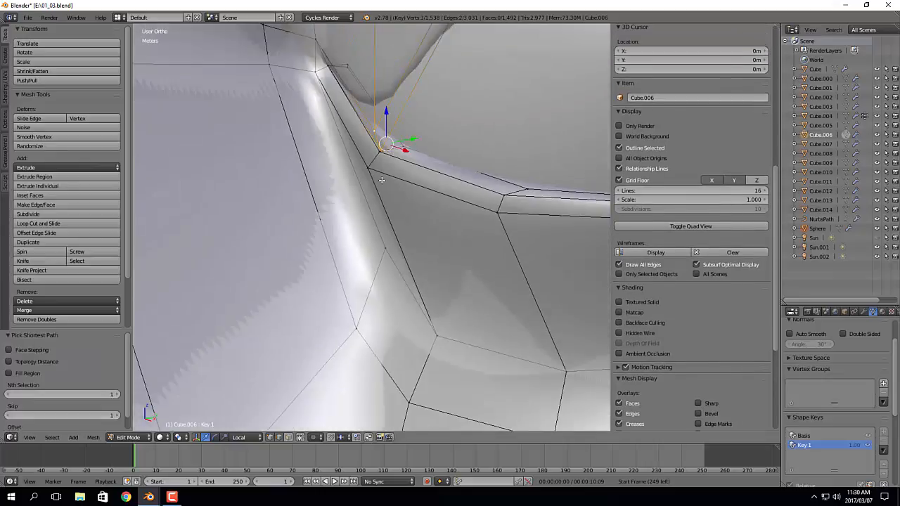
middle_click_drag(388, 158, 450, 173)
scroll(351, 218, "up", 3)
scroll(355, 234, "down", 2)
middle_click_drag(355, 235, 332, 248)
left_click_drag(325, 237, 343, 96)
key("a")
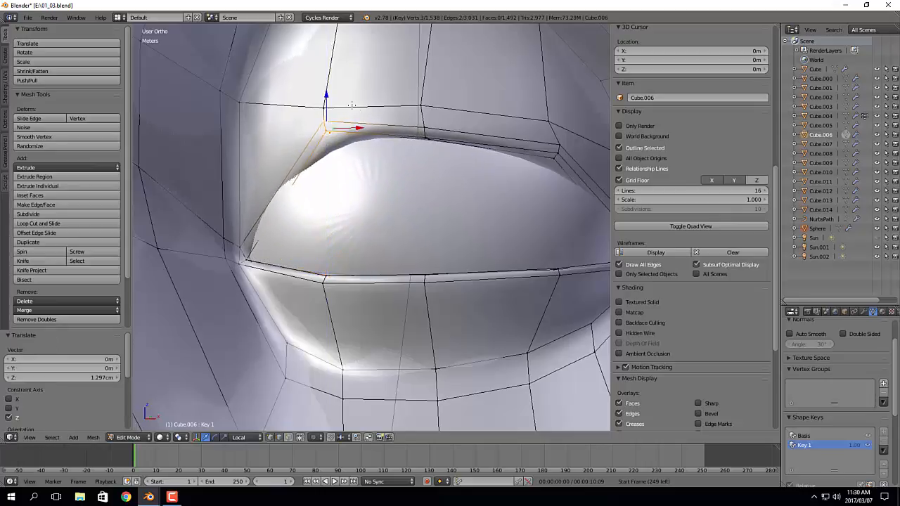
Step: Select the row of three upper eyelid vertices just above the rim and edge-slide it upward by a factor of about 0.601
middle_click_drag(328, 96, 328, 161)
right_click(324, 162)
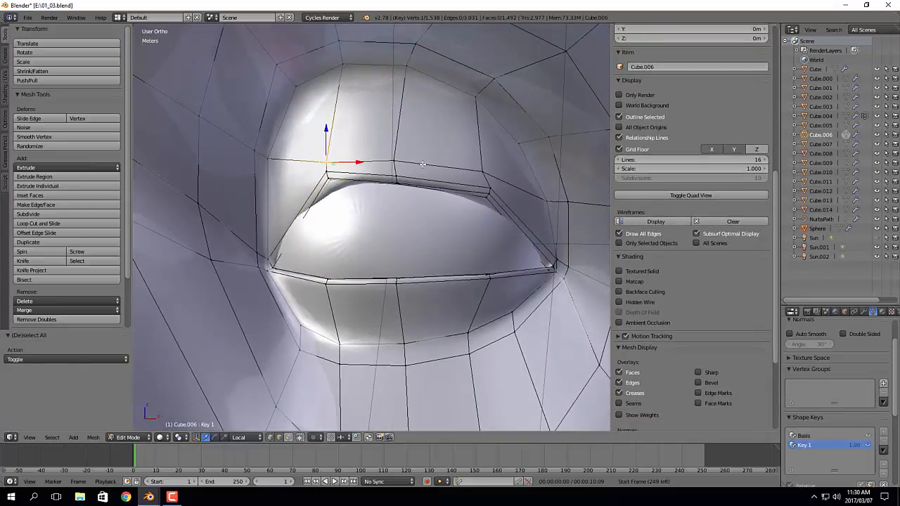
right_click(483, 169, "ctrl")
key("g")
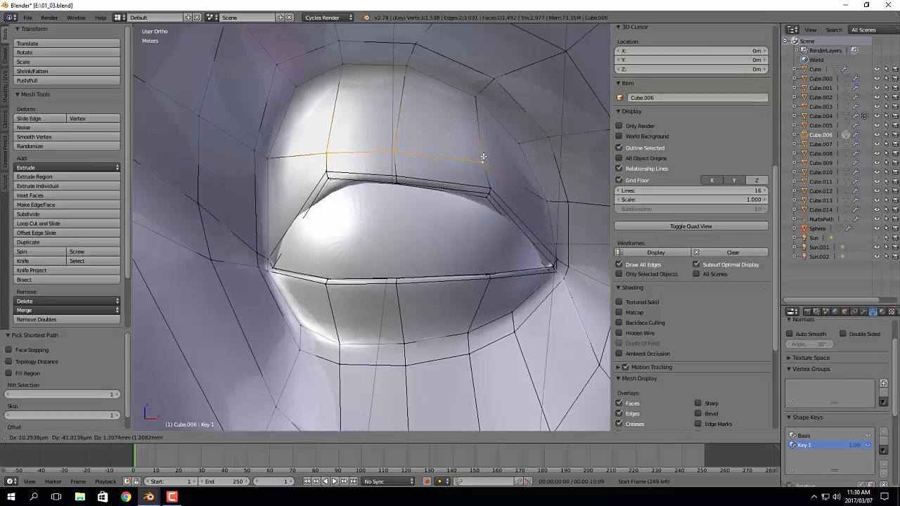
key("g")
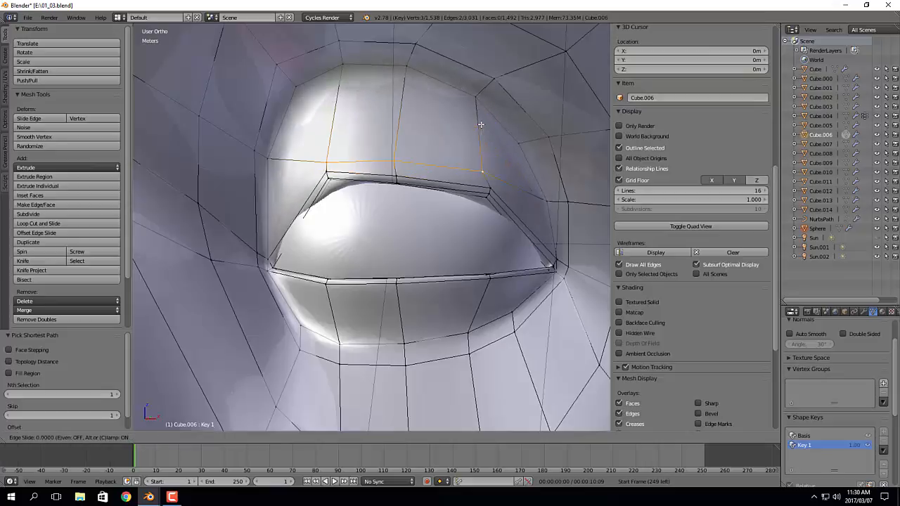
left_click(501, 92)
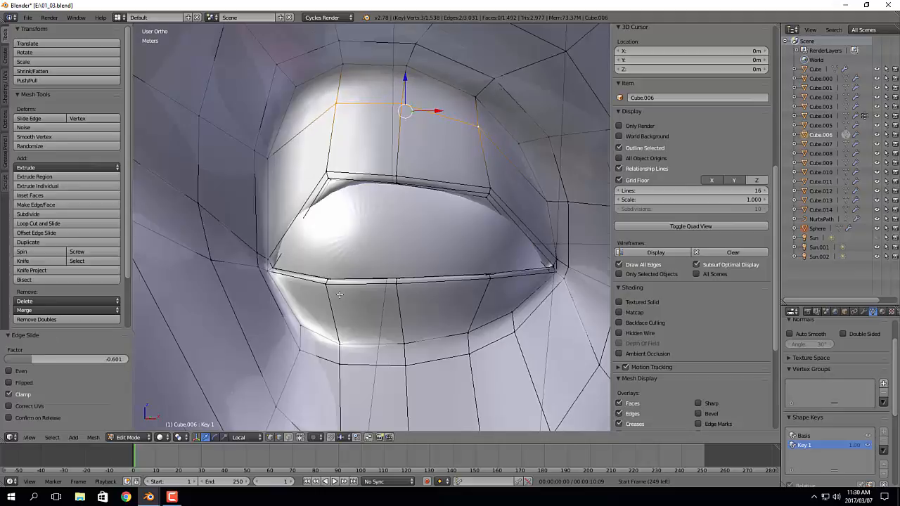
Step: Select the nose-side column of upper eyelid rim vertices and raise it slightly further along Z
scroll(340, 295, "up", 2)
right_click(314, 110, "alt")
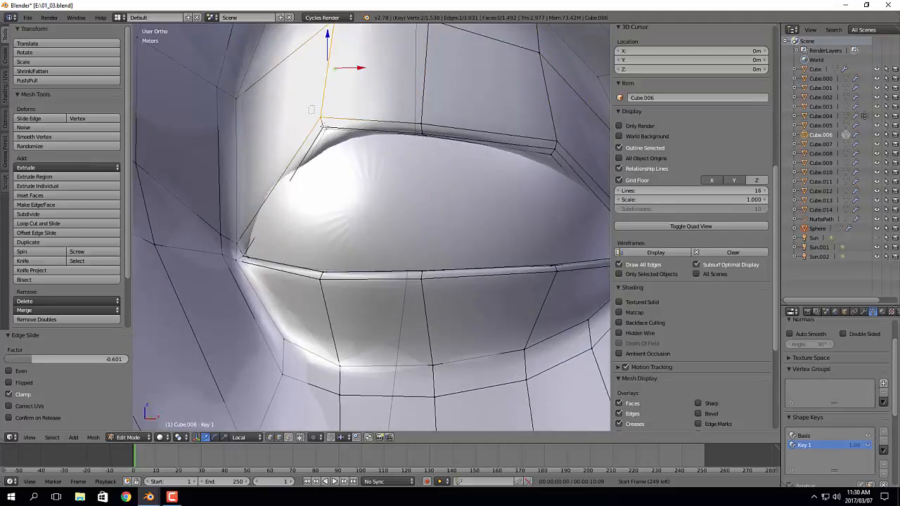
right_click(318, 120, "alt")
middle_click_drag(321, 112, 324, 148, "shift")
scroll(325, 148, "down", 1)
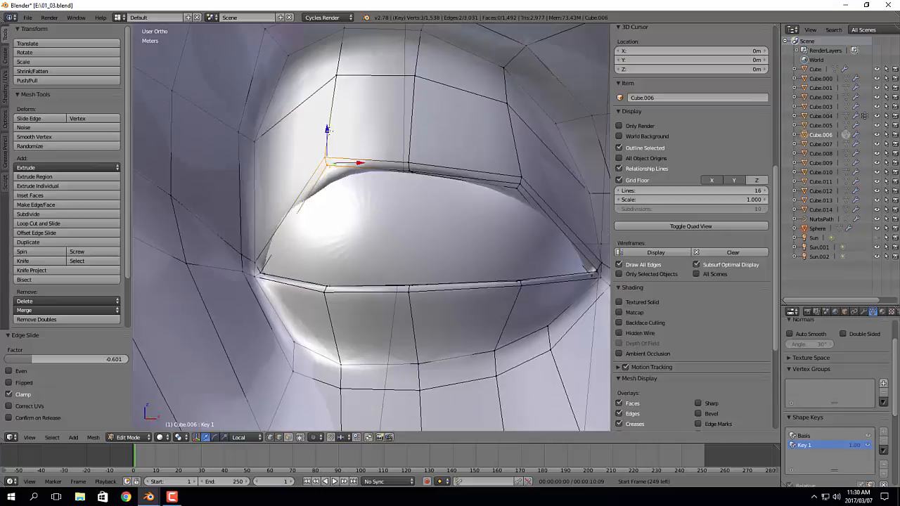
left_click_drag(329, 131, 329, 111)
Step: Raise the middle column of upper rim vertices a little more, and the ear-side column about 1.612 mm along Z
right_click(398, 134, "alt")
key("b")
left_click_drag(397, 139, 414, 113)
left_click_drag(505, 161, 519, 146)
Step: Select the two upper lid vertices at the eye's nose-side corner and lift them, finishing with about 0.433 mm in Z
middle_click_drag(306, 229, 308, 235, "shift")
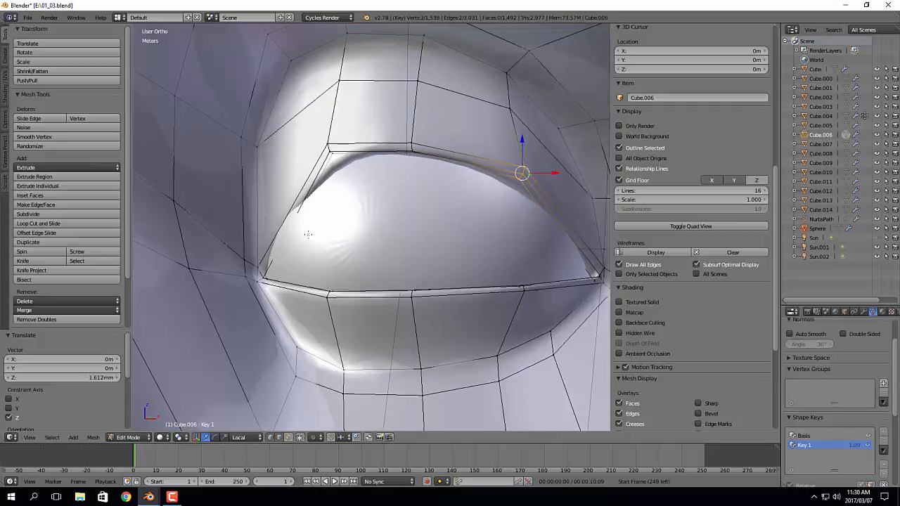
scroll(309, 234, "up", 6)
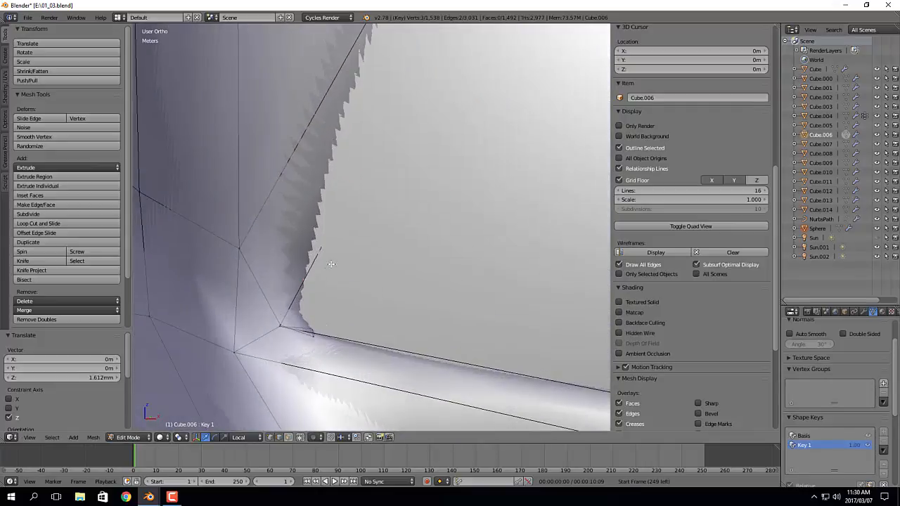
scroll(332, 264, "up", 2)
left_click(272, 339)
left_click(299, 345, "ctrl")
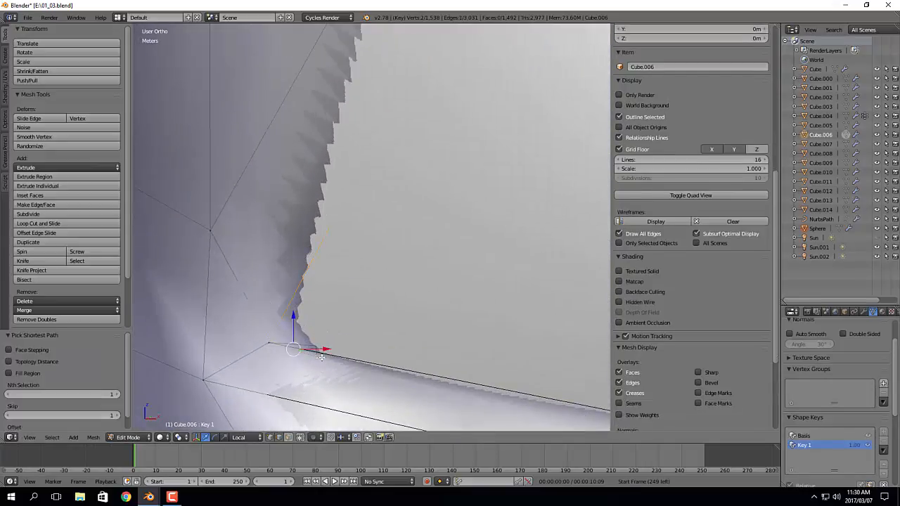
key("g")
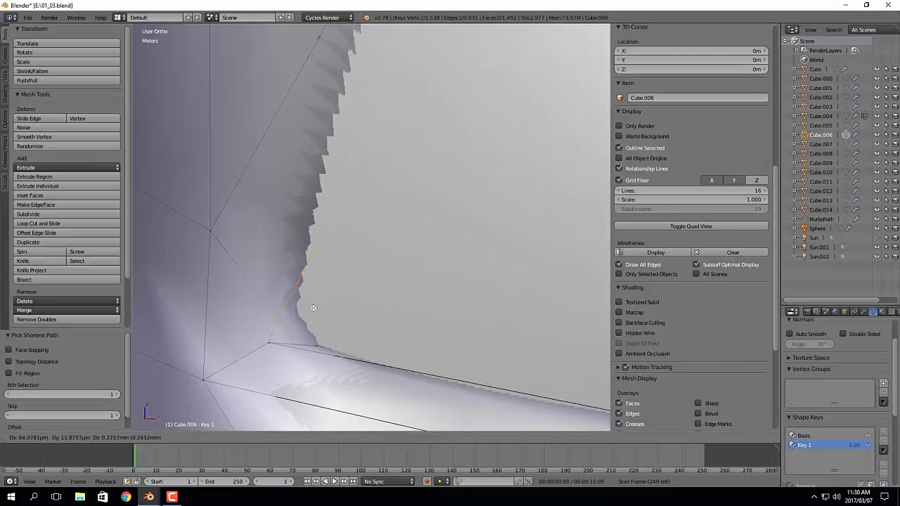
left_click(315, 281)
middle_click_drag(315, 282, 458, 276)
key("g")
left_click(332, 263)
Step: Select the two upper lid vertices at the ear-side eye corner and move them about 1.178 mm up and -0.2 mm in X
scroll(320, 296, "down", 5)
scroll(456, 278, "up", 2)
scroll(330, 278, "up", 5)
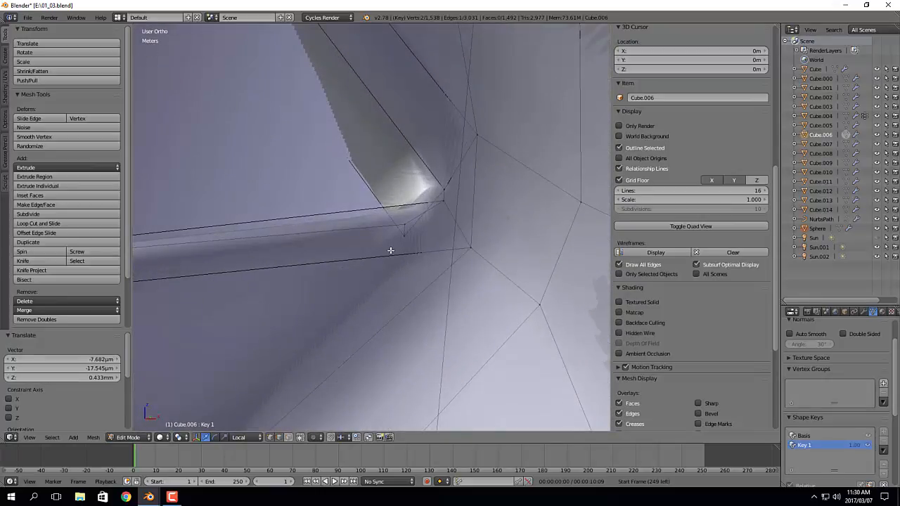
right_click(406, 238)
right_click(446, 188, "shift")
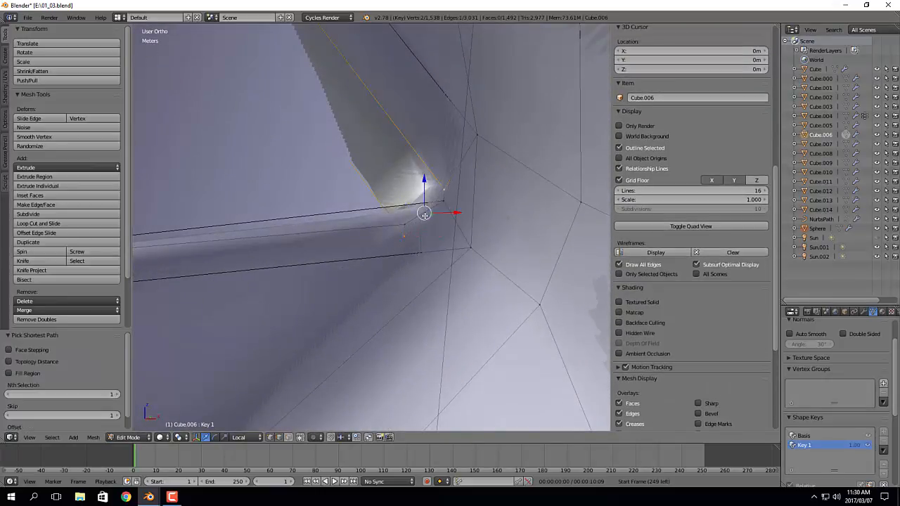
key("g")
left_click(410, 133)
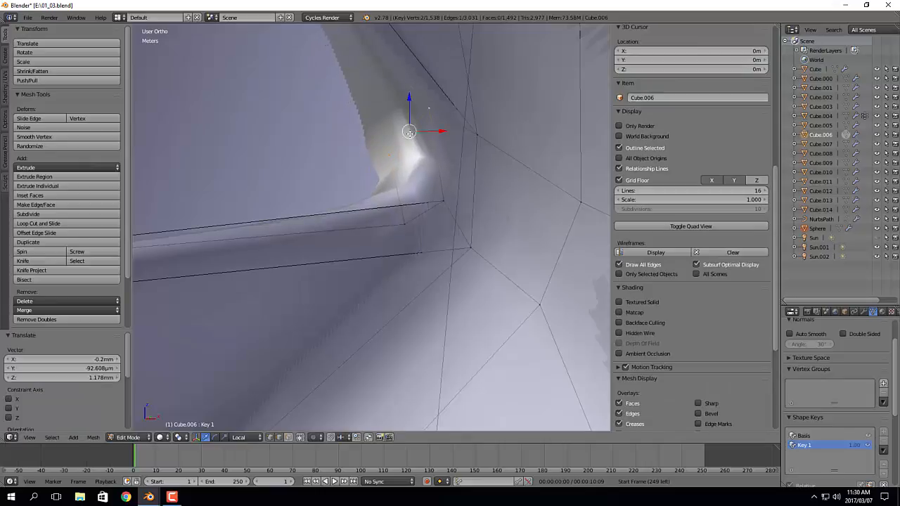
Step: Select the two lower lid vertices at the ear-side eye corner and move them down about 0.291 mm
right_click(402, 225)
right_click(446, 198, "ctrl")
left_click(447, 217)
Step: Select the ear-side column of lower eyelid rim vertices, lower it about 3.043 mm along Z, and clear the selection
scroll(446, 217, "down", 5)
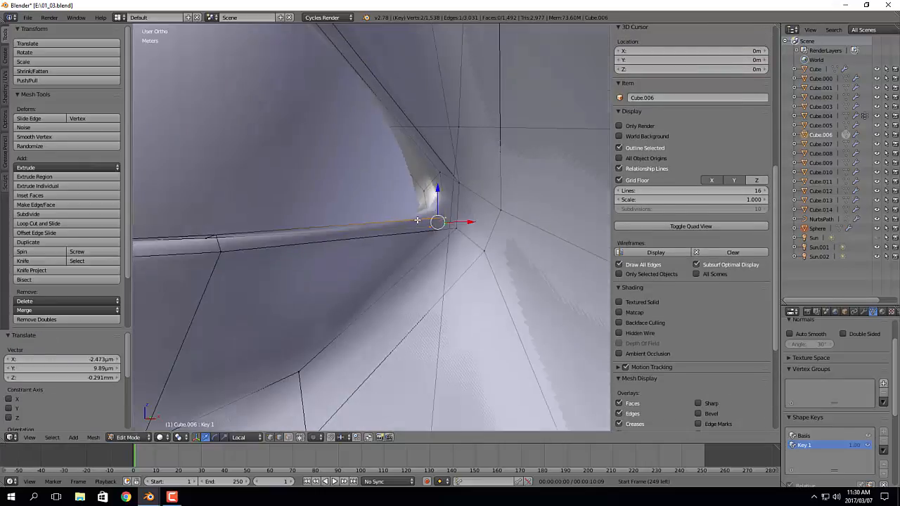
middle_click_drag(375, 237, 563, 235, "shift")
right_click(484, 229)
right_click(495, 250, "ctrl")
scroll(495, 252, "down", 2)
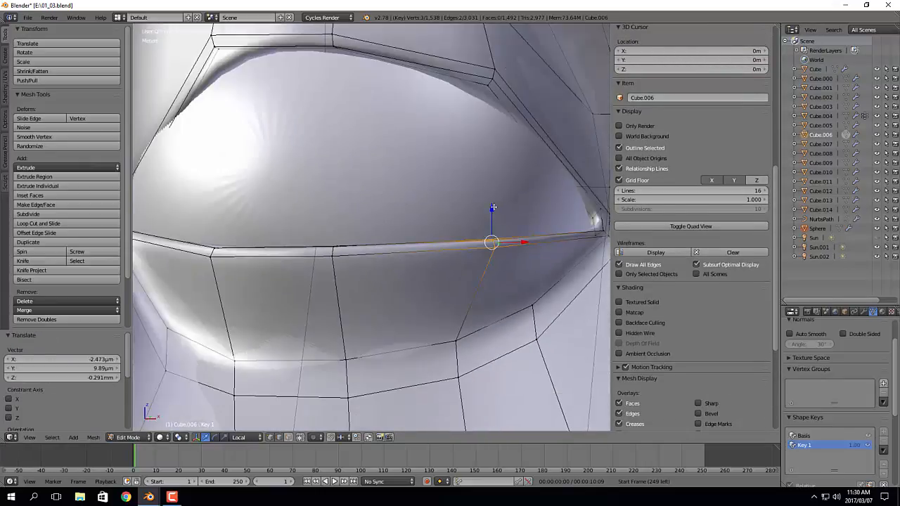
left_click_drag(492, 221, 486, 262)
key("a")
Step: Lower the middle column of lower eyelid rim vertices about 3.568 mm along Z and the nose-side column about 2.903 mm
key("b")
left_click_drag(318, 234, 344, 265)
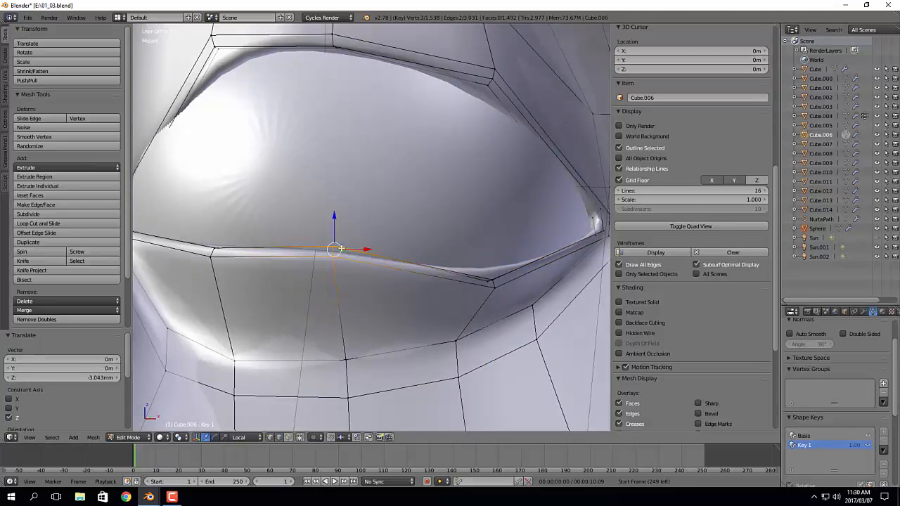
left_click_drag(334, 221, 337, 269)
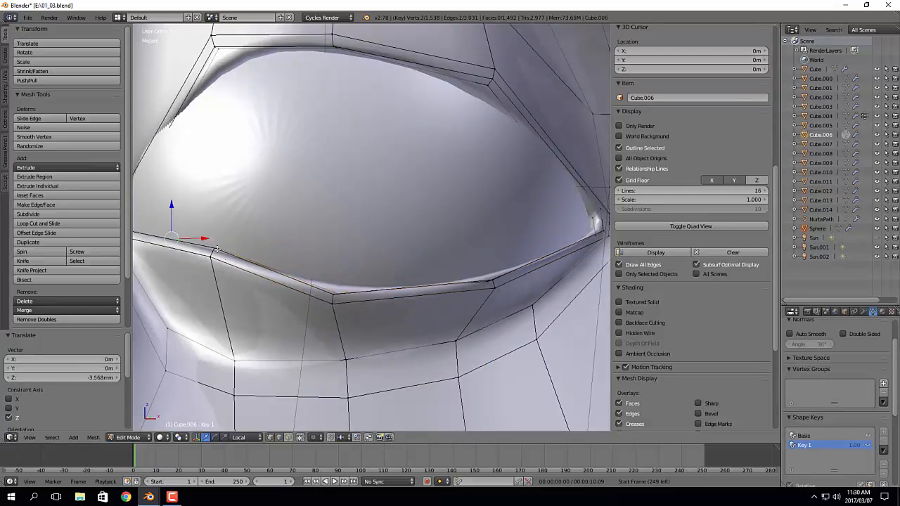
middle_click_drag(218, 248, 345, 214)
left_click_drag(321, 211, 386, 261)
Step: Push the nose-side column of lower rim vertices about 1.144 mm and the middle column about 2.123 mm along local Y
middle_click_drag(518, 277, 394, 282)
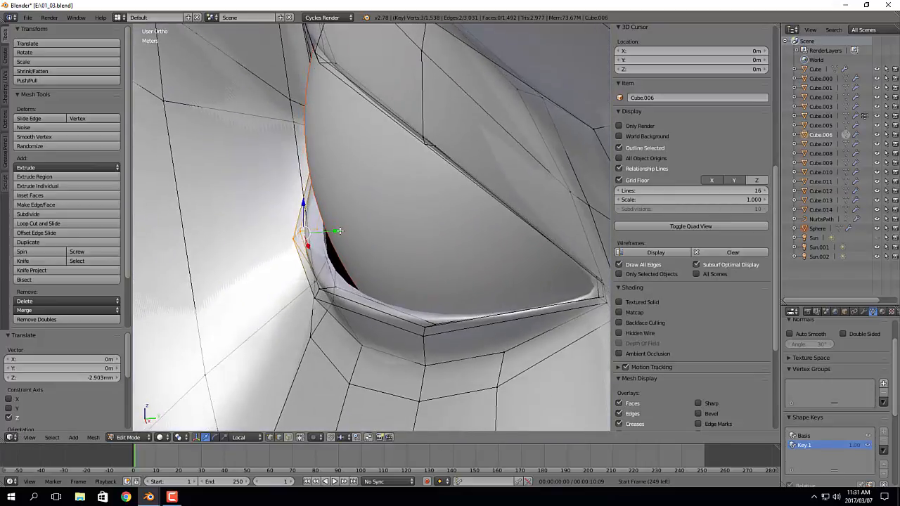
left_click_drag(340, 230, 352, 230)
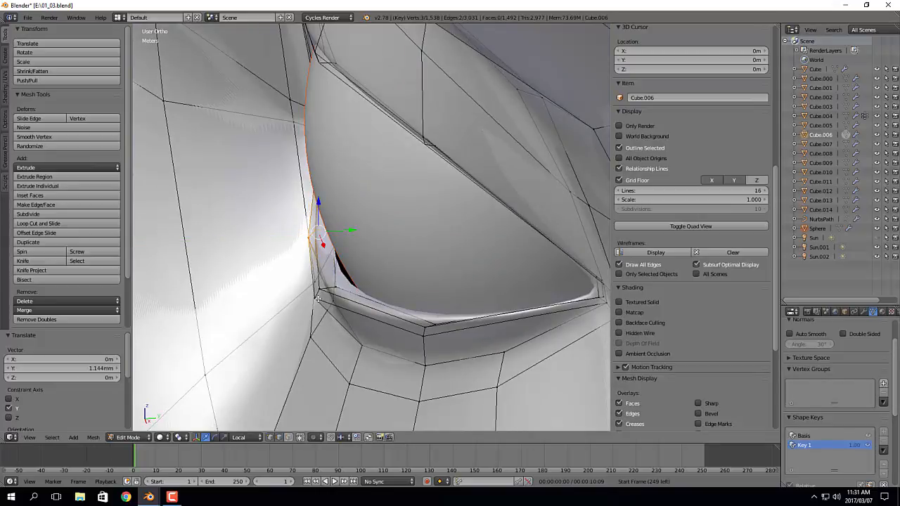
left_click(319, 300, "ctrl")
key("g")
key("y")
key("y")
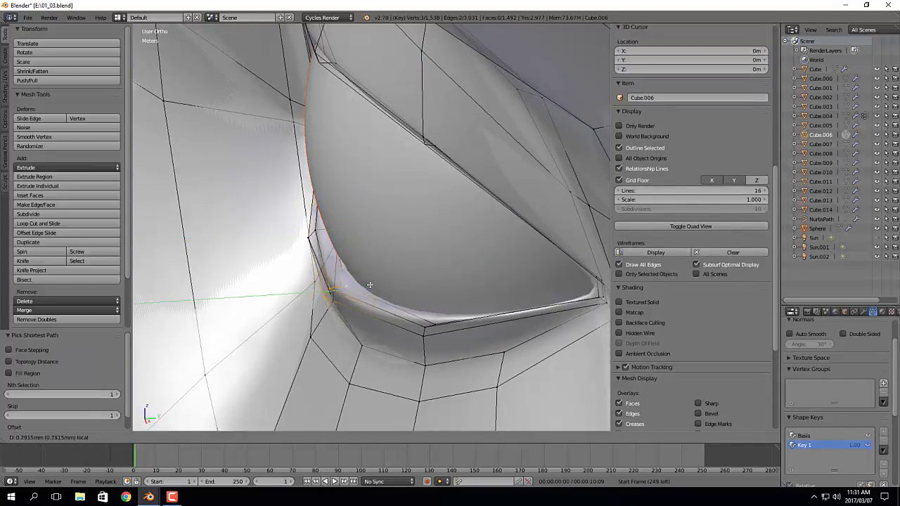
left_click(415, 303)
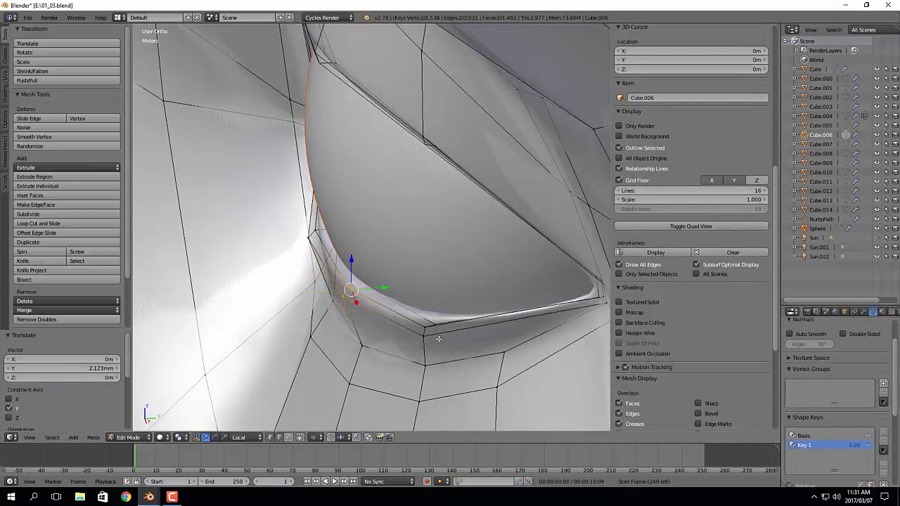
Step: Select the ear-side column of lower eyelid rim vertices and push it along local Y toward the eyeball
left_click(425, 328)
left_click(436, 322, "ctrl")
key("g")
key("y")
key("y")
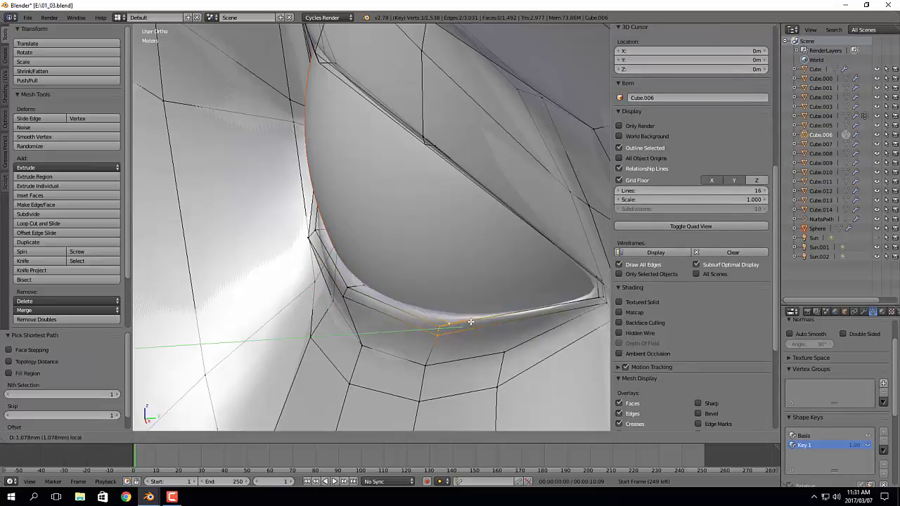
left_click(458, 321)
Step: Adjust the ear-side lower rim column along local X, and shift it about 28.789 µm along local Y
mouse_move(445, 322)
middle_mouse_down()
mouse_move(467, 340)
mouse_move(453, 320)
middle_mouse_up()
key("g")
key("x")
key("x")
left_click(464, 335)
middle_click_drag(365, 332, 400, 220)
key("g")
key("y")
key("y")
left_click(465, 290)
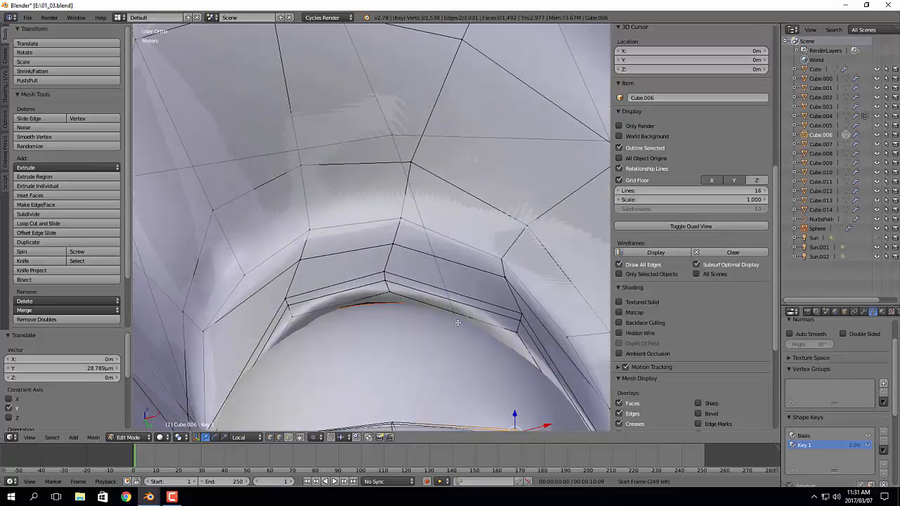
Step: Select the nose-side column of upper eyelid rim vertices and shift it toward the nose
right_click(278, 298)
middle_click_drag(278, 298, 345, 300)
key("g")
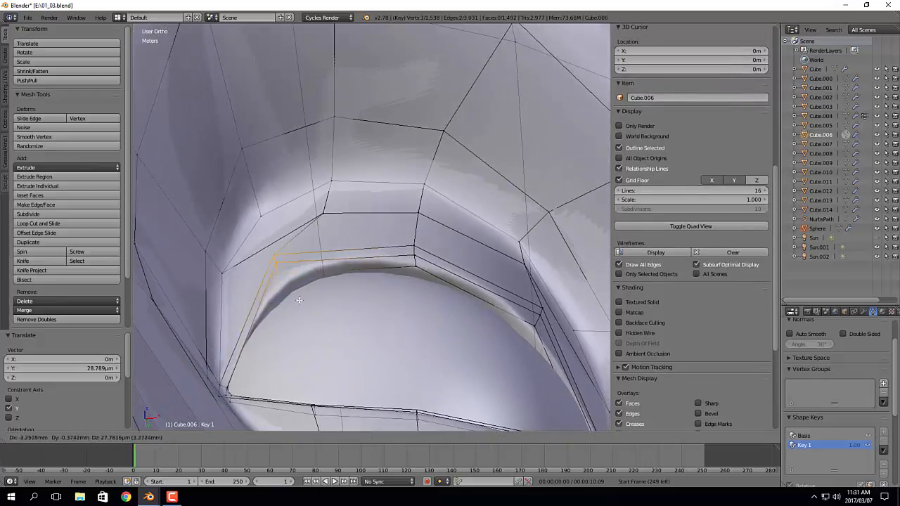
left_click(285, 299)
Step: Push the nose-side column of upper rim vertices about 1.337 mm and the middle column about 1.844 mm along Y
middle_click_drag(285, 299, 309, 274)
key("g")
key("y")
left_click(338, 203)
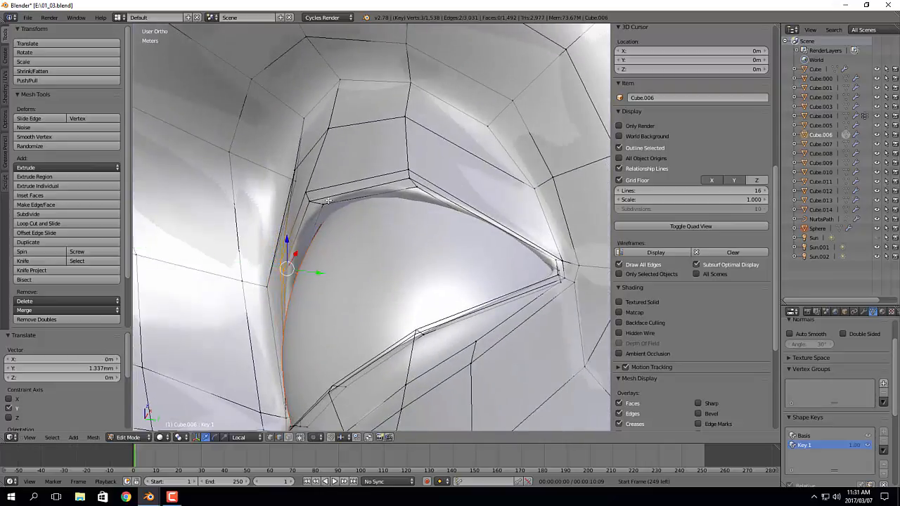
left_click_drag(345, 202, 363, 204)
Step: Select the ear-side column of upper rim vertices and move it about 1.697 mm along Y and 1.055 mm along X
right_click(413, 163)
middle_click_drag(430, 199, 463, 176)
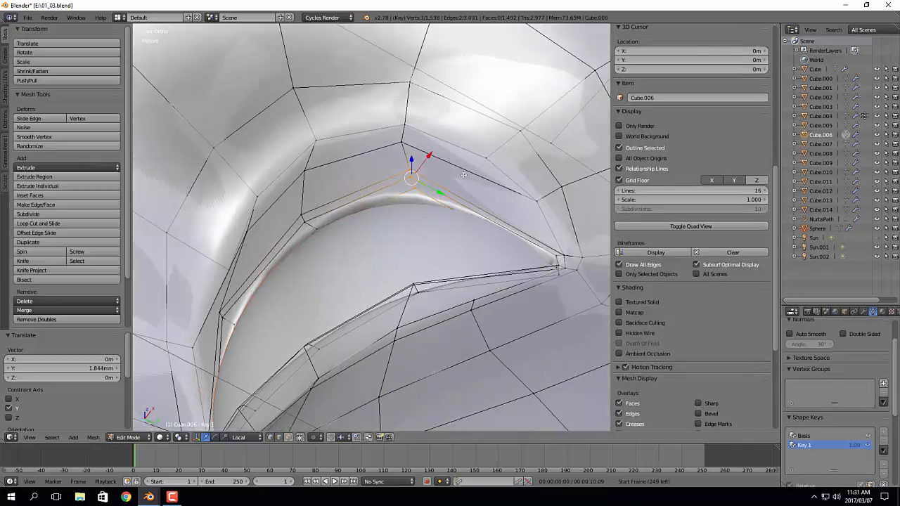
left_click_drag(438, 191, 455, 198)
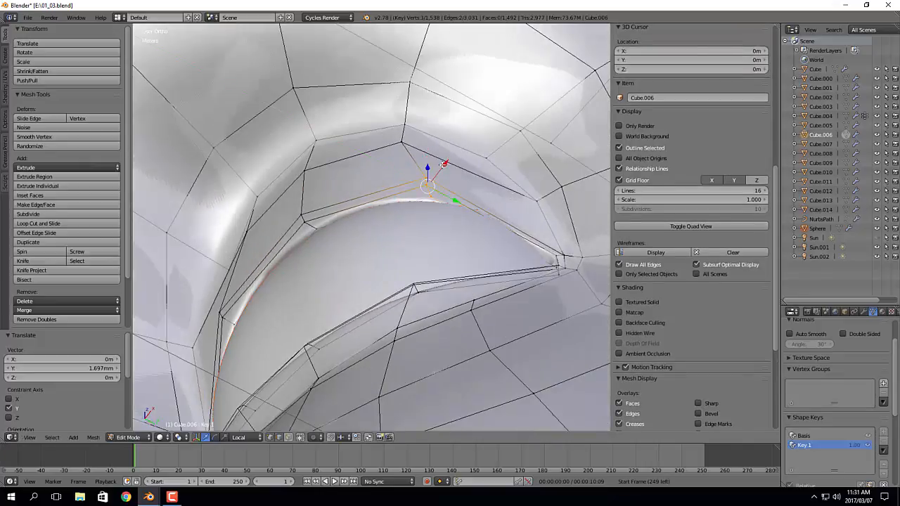
left_click_drag(445, 165, 450, 160)
Step: Select the three middle vertices of the upper eyelid rim and move them about -0.735 mm along Y
middle_click_drag(450, 162, 392, 195)
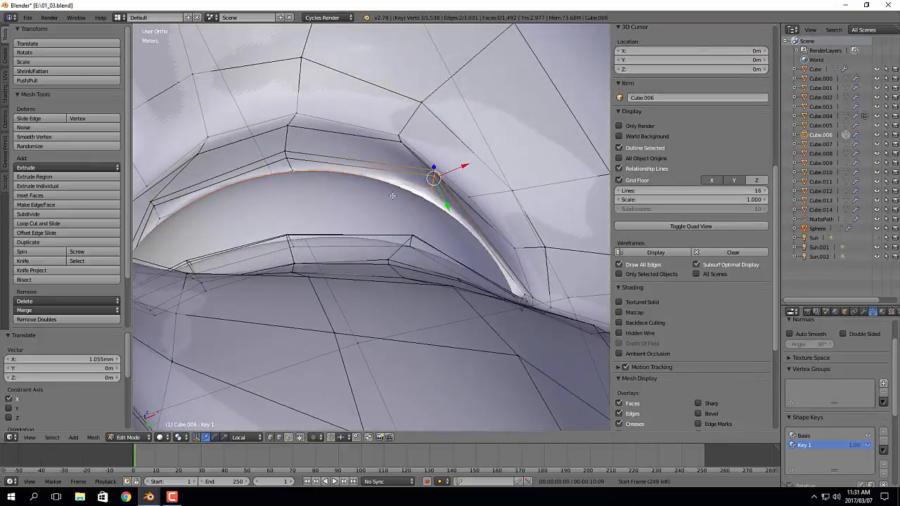
right_click(284, 152)
right_click(287, 158, "shift")
right_click(291, 171, "shift")
left_click_drag(300, 182, 297, 178)
Step: Move the nose-side upper lid vertex above the rim about -3.37 mm in X, -0.302 mm in Y and -0.844 mm in Z
scroll(368, 211, "down", 2)
middle_click_drag(368, 218, 334, 202)
right_click(304, 86)
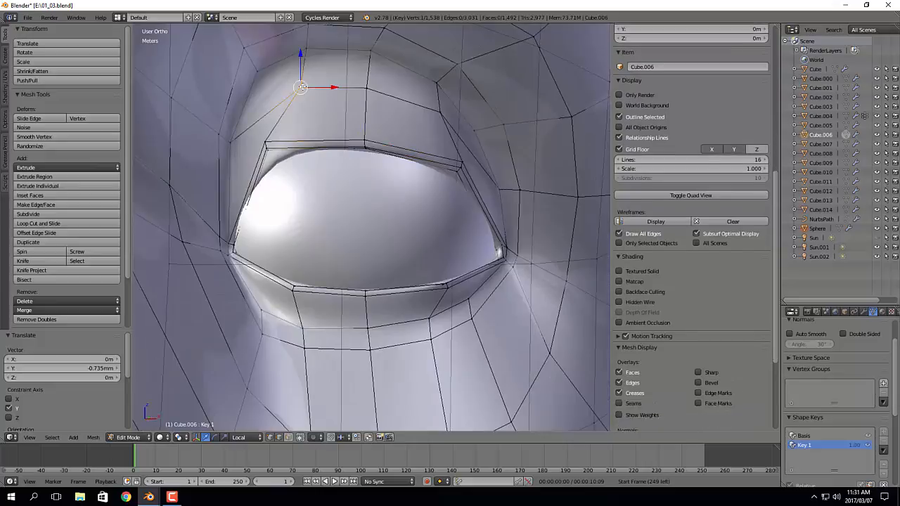
key("g")
left_click(275, 94)
Step: Leave edit mode and examine the shape of the opened eyelids from farther away and at an angle
key("Tab")
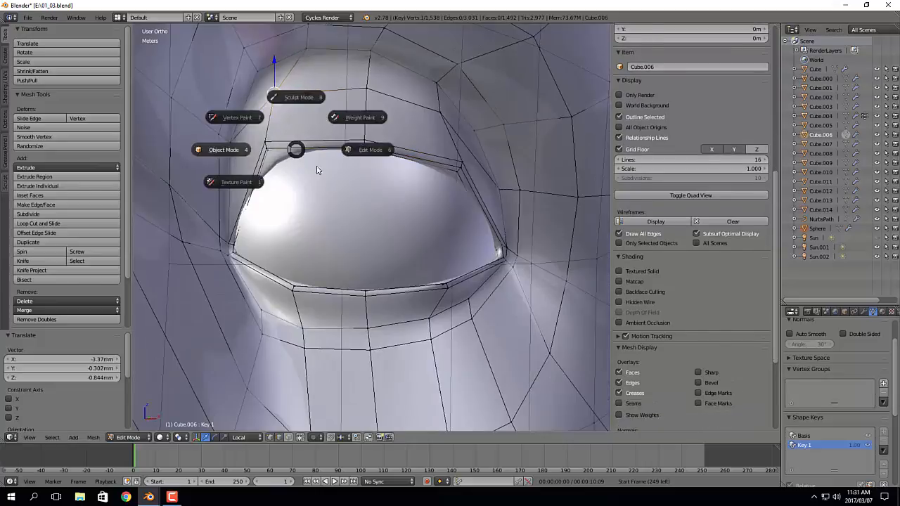
scroll(373, 187, "down", 7)
middle_click_drag(440, 215, 394, 216)
scroll(465, 238, "up", 3)
scroll(287, 201, "down", 1)
scroll(267, 189, "down", 2)
middle_click_drag(267, 189, 348, 154, "shift")
scroll(436, 208, "up", 4)
scroll(365, 192, "up", 1)
Step: Enter edit mode and slide the upper lid rim vertices near the nose-side eye corner along their edges by a factor of 0.170
key("Tab")
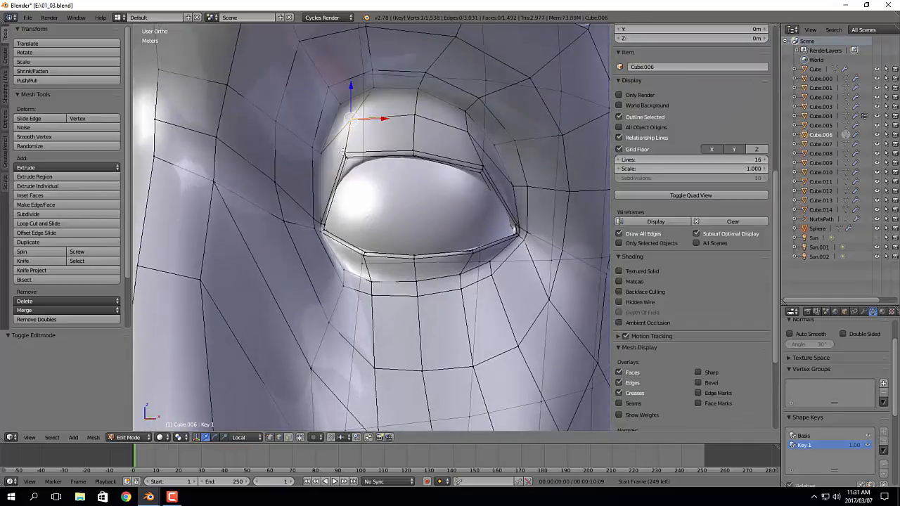
scroll(325, 214, "up", 4)
right_click(316, 230)
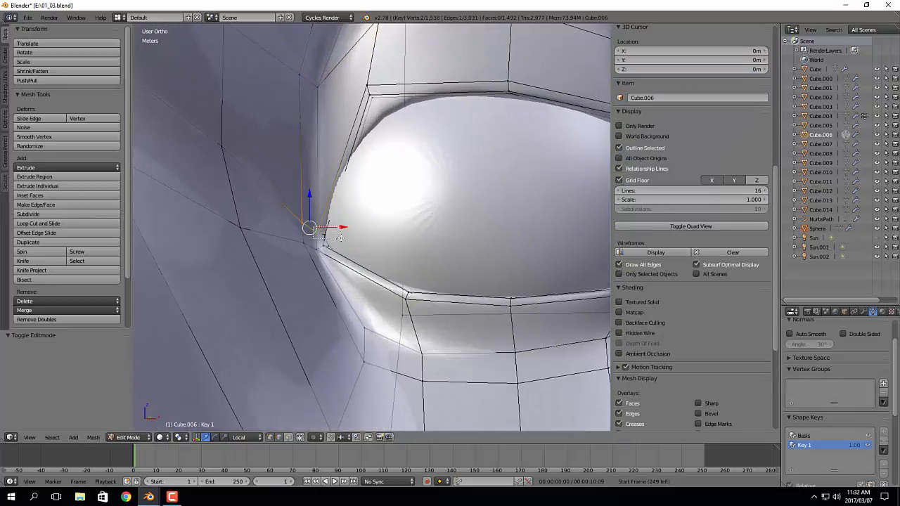
right_click(329, 235, "shift")
key("g")
key("g")
left_click(328, 222)
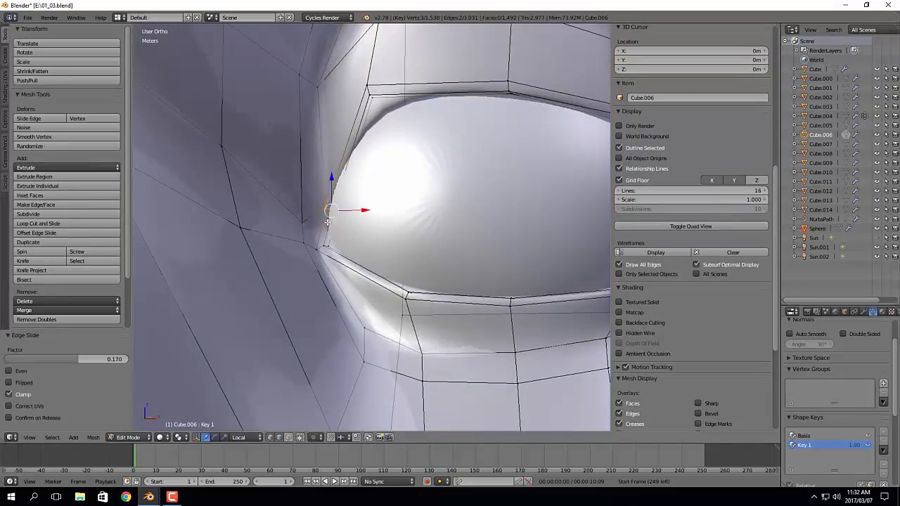
Step: Move these nose-side rim vertices about -0.944 mm in X, -0.199 mm in Y and 0.125 mm in Z, and another -0.365 mm in Y
key("g")
left_click(343, 215)
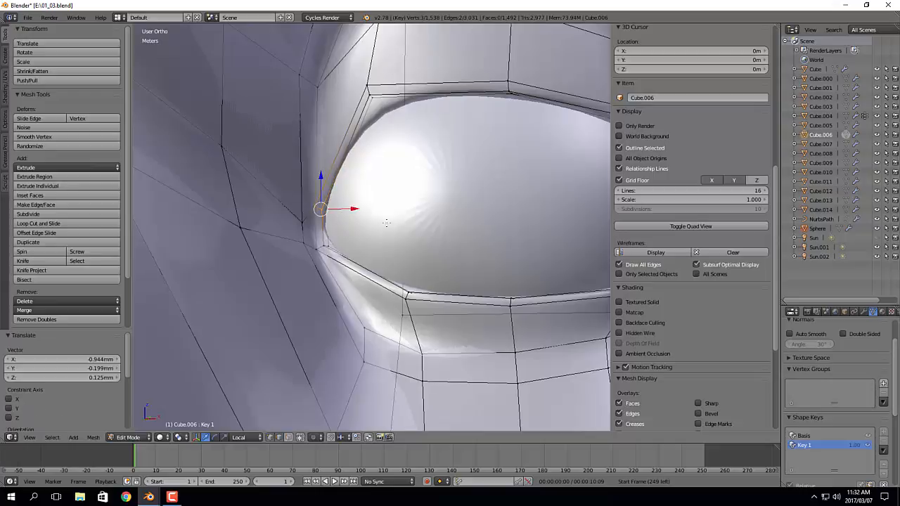
middle_click_drag(343, 215, 303, 225)
key("g")
left_click(351, 220)
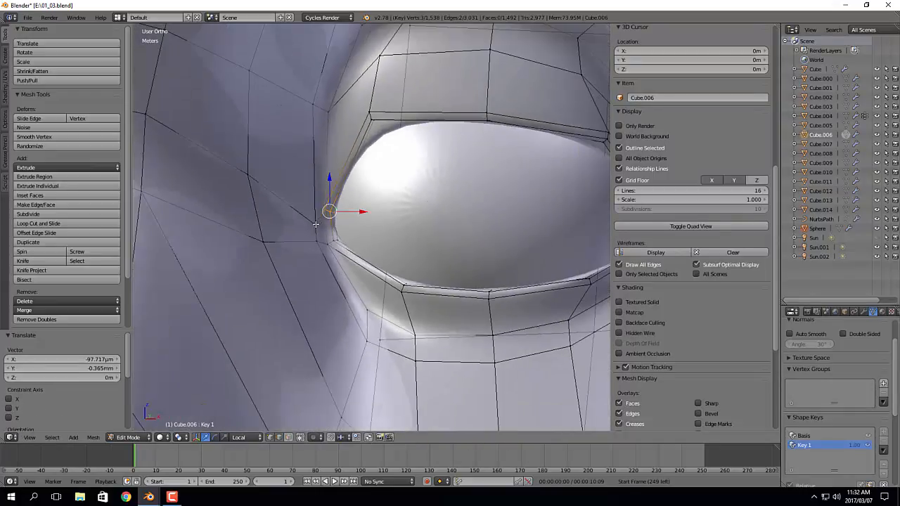
Step: Slide the skin vertex beside the nose-side eye corner along its edge by a factor of 0.140
key("shift+v")
left_click(313, 207)
scroll(343, 206, "down", 2)
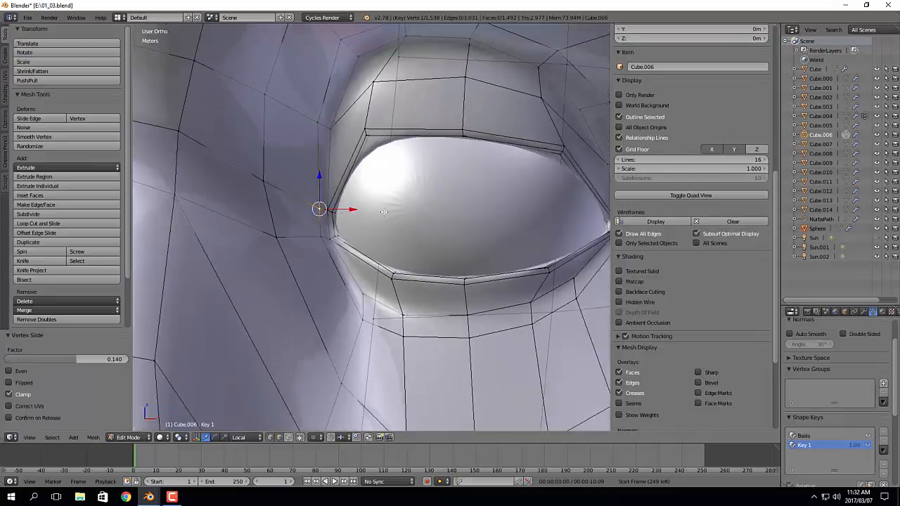
Step: Move the upper rim vertices at the ear-side eye corner about -0.187 mm in X and 0.958 mm in Z
middle_click_drag(468, 189, 434, 197, "shift")
middle_click_drag(519, 221, 453, 221, "shift")
scroll(495, 226, "up", 4)
scroll(496, 225, "up", 1)
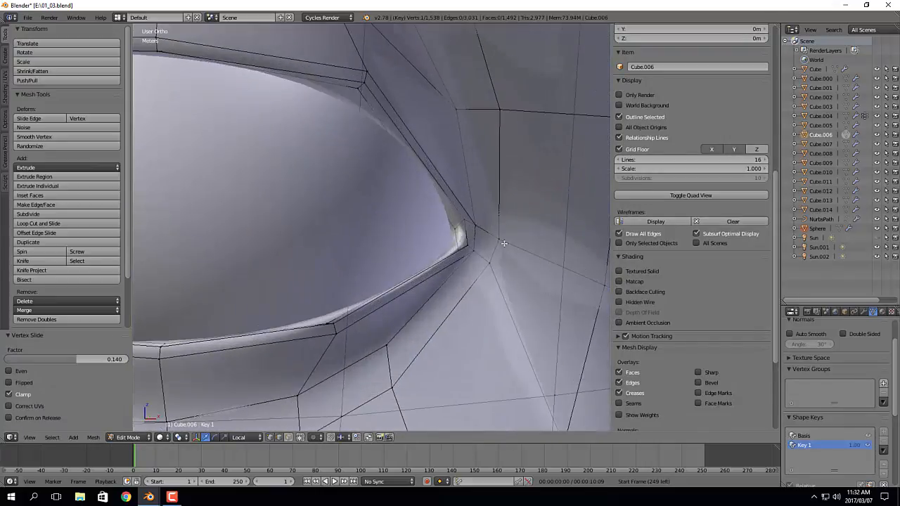
right_click(452, 228)
key("g")
left_click(474, 206)
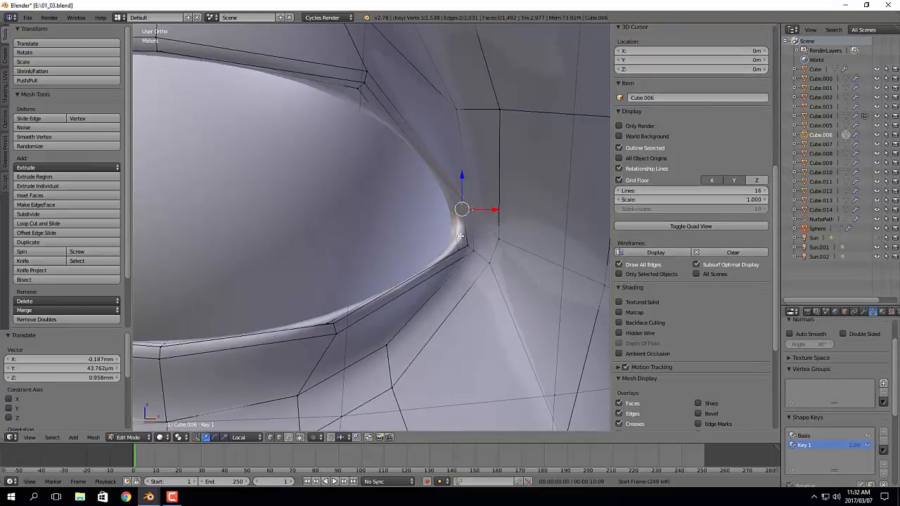
Step: Lower the ear-side corner's lower rim vertices about 1.016 mm and the skin vertex beside them about 1.248 mm in Z
key("g")
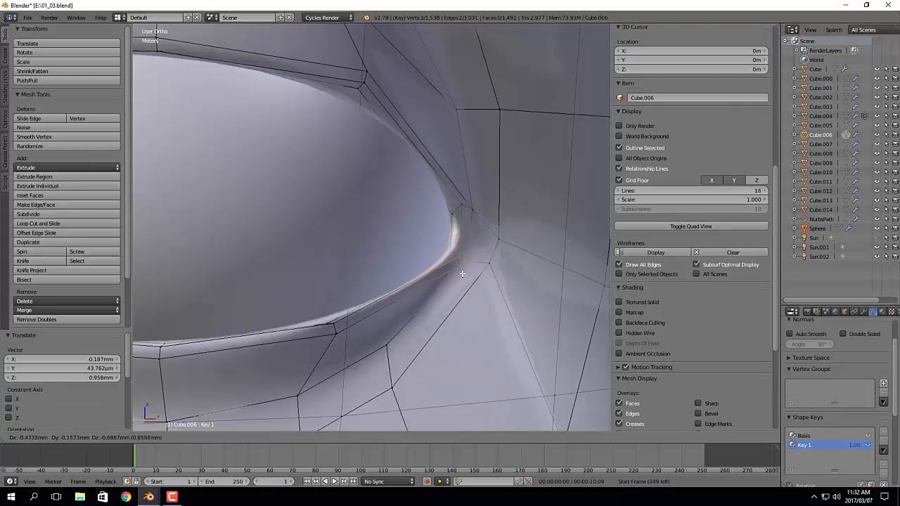
left_click(463, 275)
right_click(495, 259)
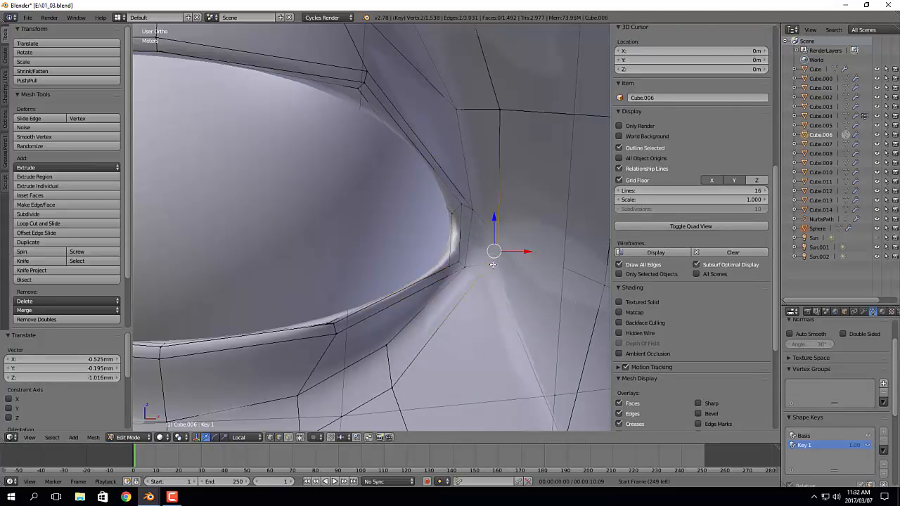
right_click(492, 265)
key("g")
left_click(482, 286)
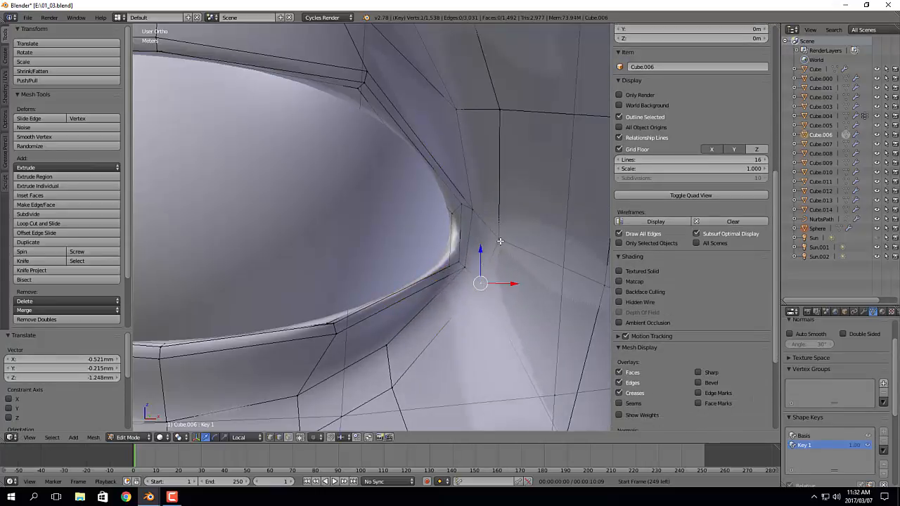
Step: Raise the upper skin vertex beside the ear-side eye corner about 0.755 mm in Z
right_click(500, 241)
key("g")
left_click(502, 225)
Step: Select the middle vertices of the upper eyelid rim and raise them about 2.103 mm along Z
middle_click_drag(413, 223, 417, 171)
scroll(417, 172, "down", 4)
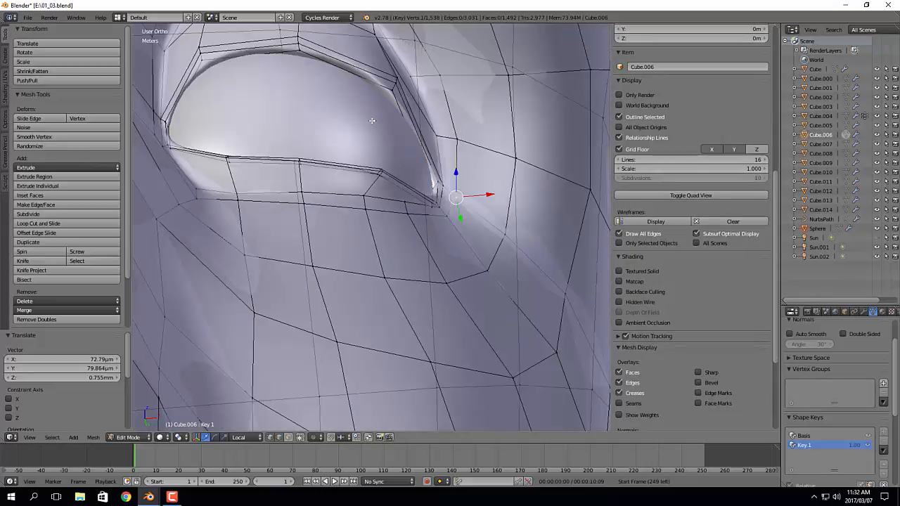
middle_click_drag(372, 120, 396, 221)
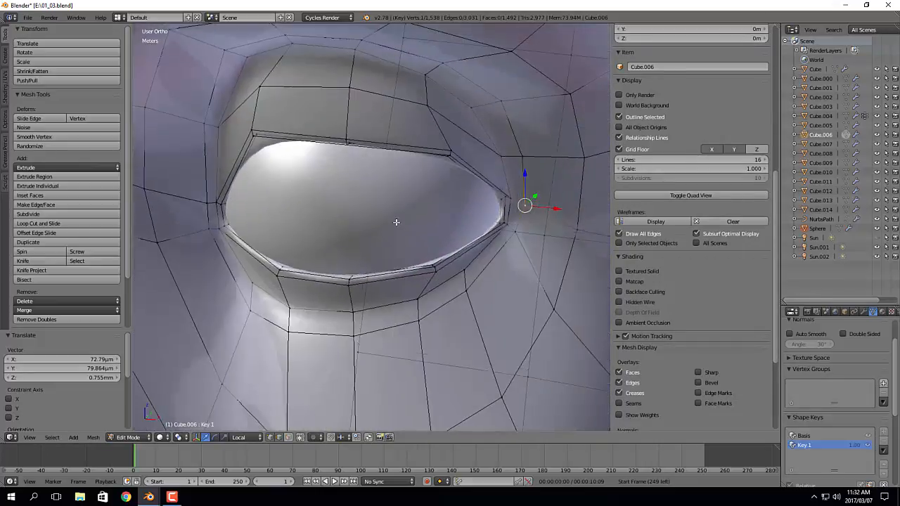
scroll(396, 221, "down", 5)
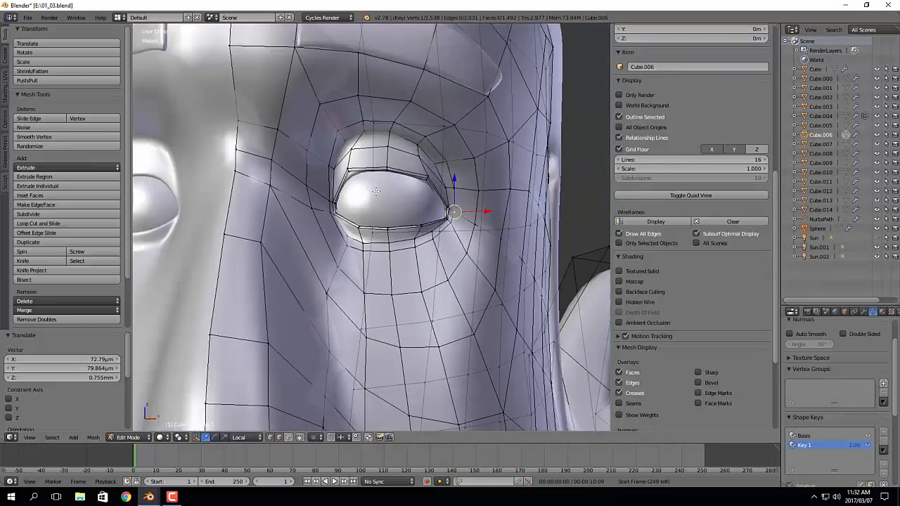
middle_click_drag(377, 191, 370, 189)
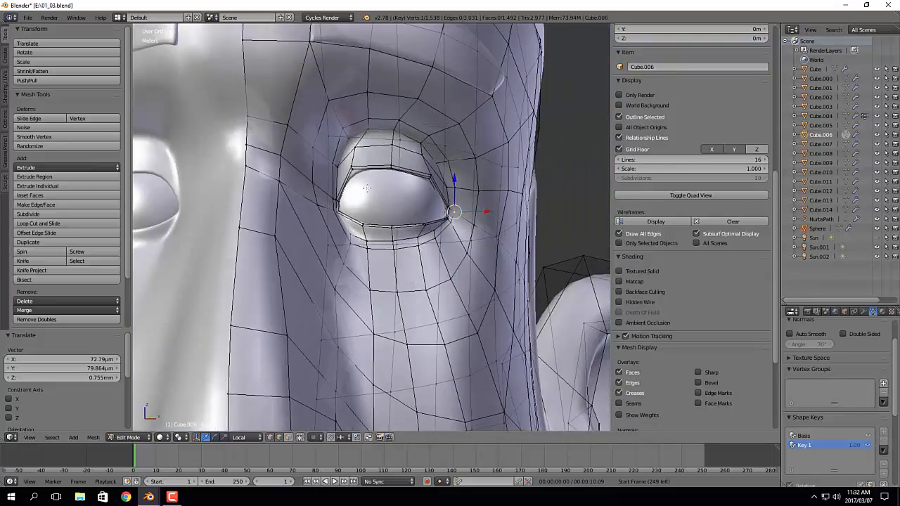
scroll(370, 188, "down", 2)
scroll(350, 195, "up", 4)
right_click(443, 166, "alt")
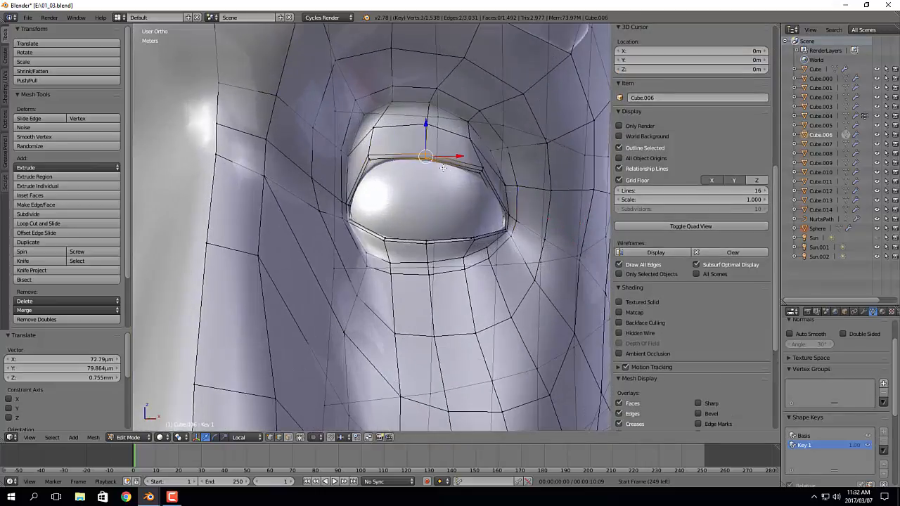
left_click_drag(425, 128, 426, 120)
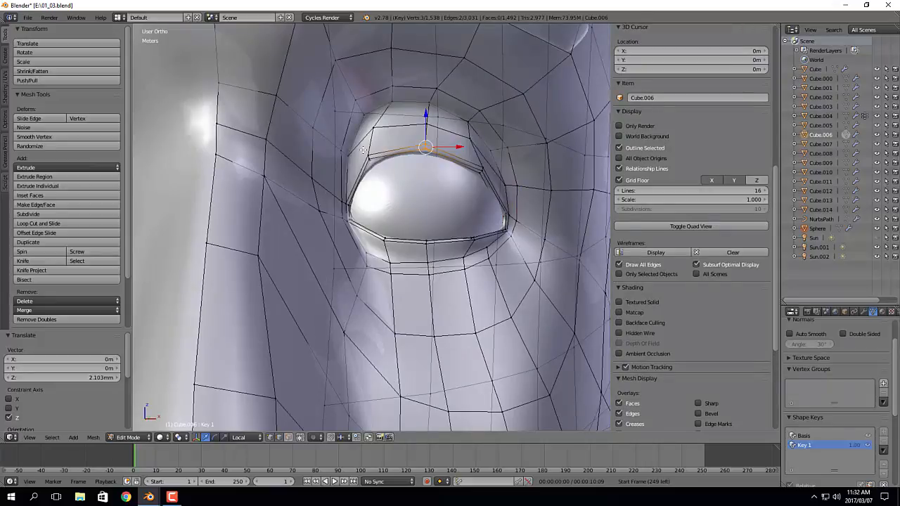
Step: Leave edit mode, test the Key 1 value, and examine the opened eyelids on the whole face at an angle and from the front
right_click(365, 154)
scroll(383, 128, "down", 3)
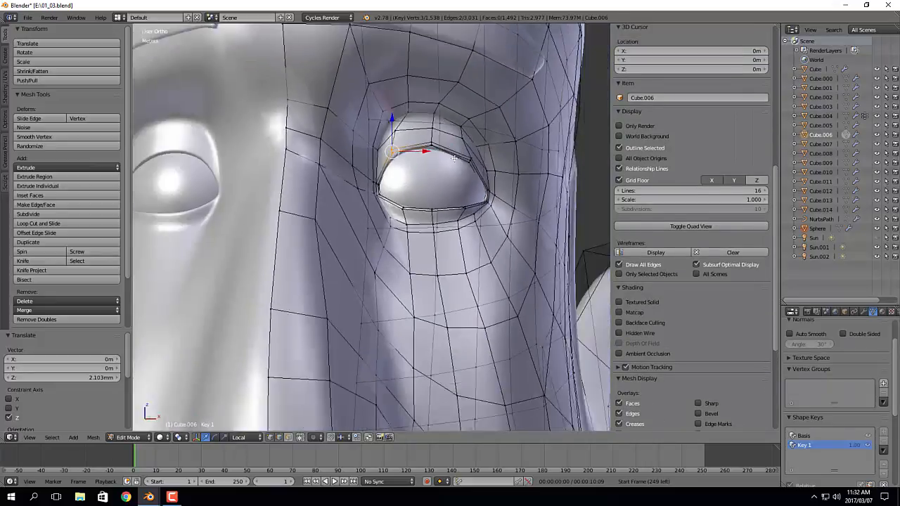
key("Tab")
scroll(457, 211, "down", 5)
mouse_move(486, 302)
middle_mouse_down()
mouse_move(476, 302)
mouse_move(492, 303)
middle_mouse_up()
mouse_move(856, 448)
left_mouse_down()
mouse_move(816, 448)
mouse_move(856, 448)
left_mouse_up()
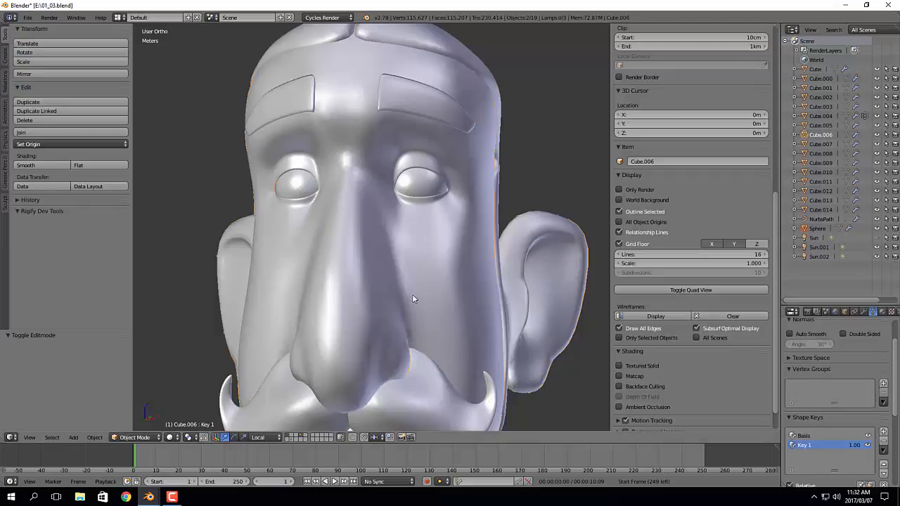
scroll(514, 237, "down", 5)
middle_click_drag(514, 237, 471, 248)
scroll(472, 248, "up", 7)
middle_click_drag(468, 165, 511, 161)
middle_click_drag(512, 160, 482, 170, "shift")
key("KP_1")
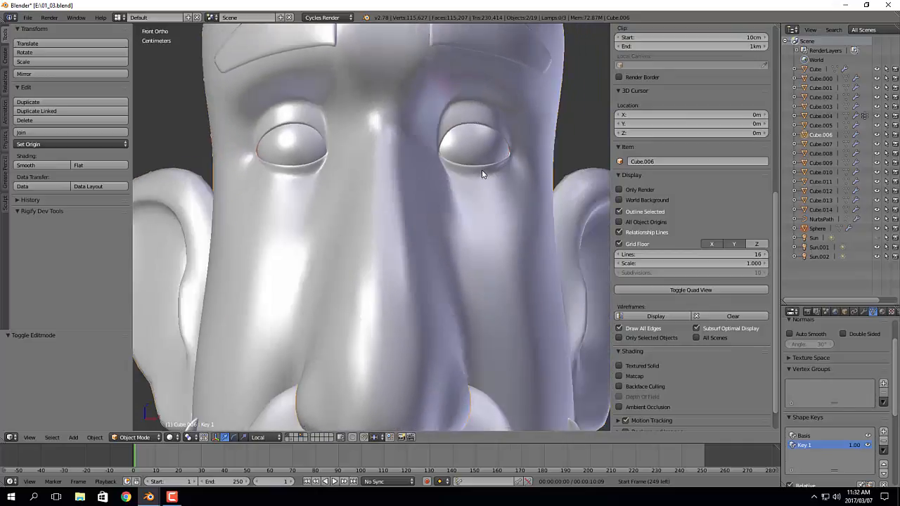
Step: Select only the head mesh and enter edit mode close to the eye
scroll(482, 170, "up", 3)
right_click(521, 195)
right_click(540, 189)
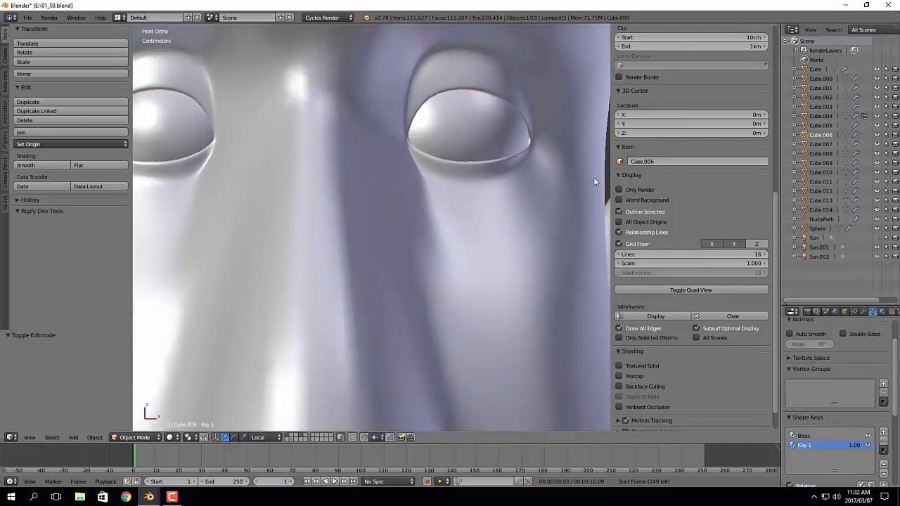
key("Tab")
scroll(443, 157, "up", 3)
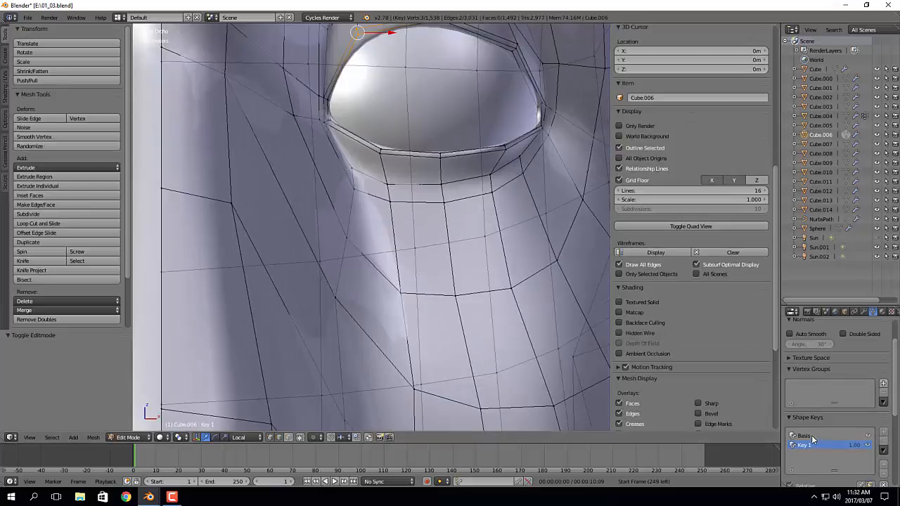
Step: Select the nose-side vertices of the lower eyelid rim and move them slightly outward along Y
scroll(473, 229, "down", 5)
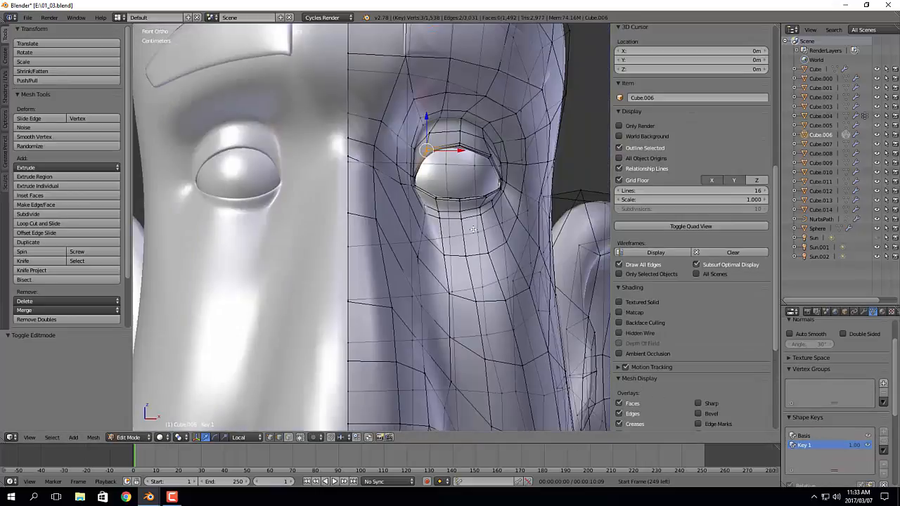
scroll(473, 229, "up", 4)
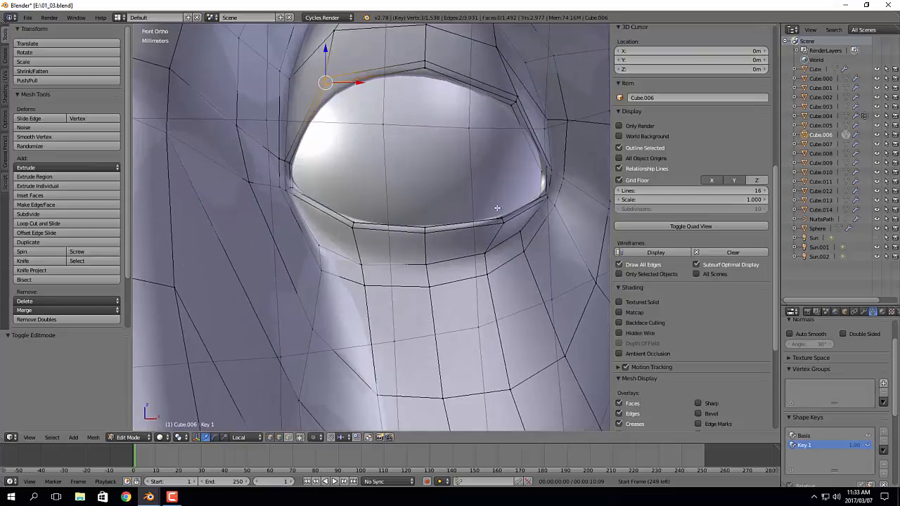
right_click(498, 209)
middle_click_drag(498, 208, 394, 204)
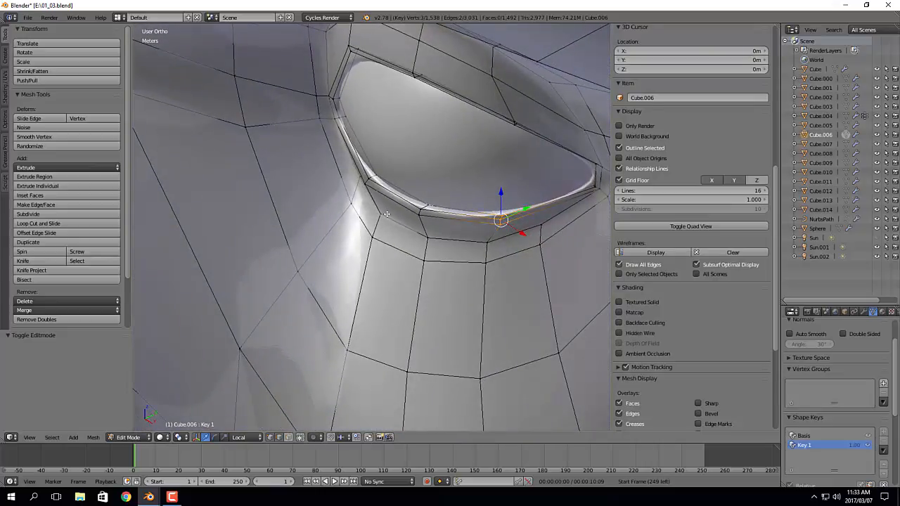
right_click(363, 188)
left_click_drag(394, 168, 389, 169)
Step: Select the eyelid vertices around the ear-side eye corner
middle_click_drag(477, 201, 535, 163)
right_click(519, 169)
right_click(523, 176, "shift")
right_click(524, 183, "shift")
scroll(536, 164, "down", 4)
Step: Leave edit mode and examine the face with opened eyelids and the whole character from several angles
key("Tab")
scroll(535, 163, "down", 3)
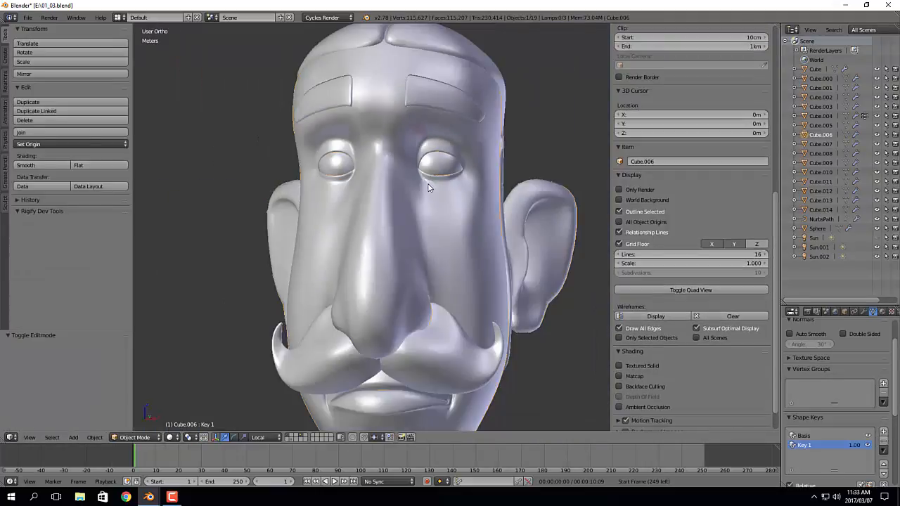
middle_click_drag(431, 189, 510, 224)
scroll(517, 254, "down", 1)
scroll(516, 254, "up", 3)
scroll(510, 223, "down", 2)
scroll(509, 222, "down", 5)
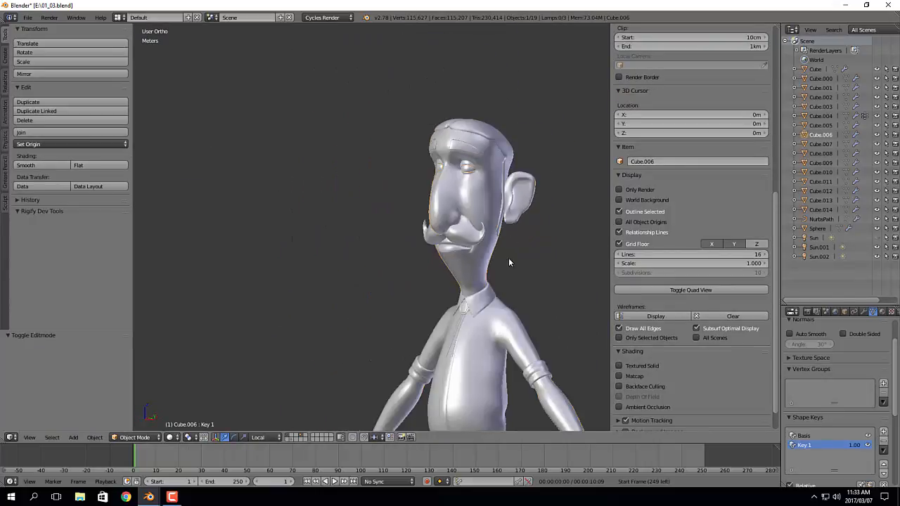
middle_click_drag(509, 257, 400, 78, "shift")
middle_click_drag(359, 234, 430, 245)
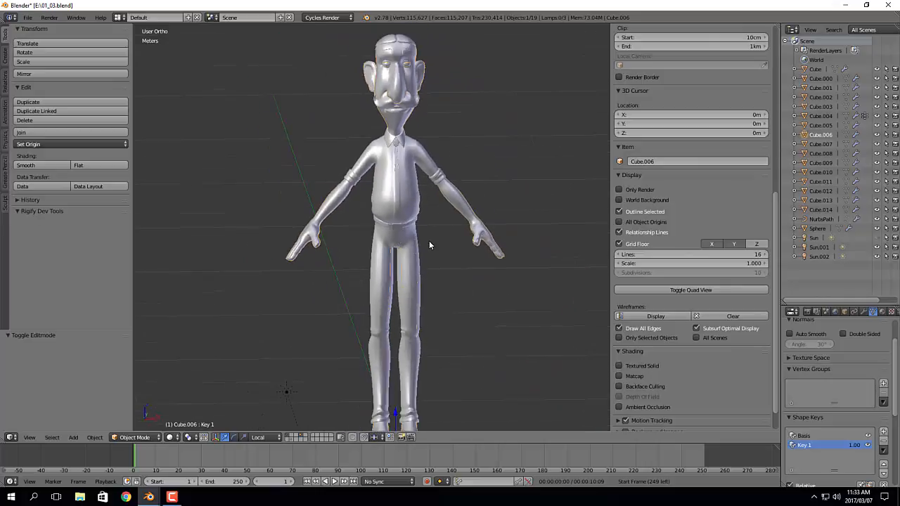
middle_click_drag(459, 287, 464, 254)
scroll(468, 255, "down", 2)
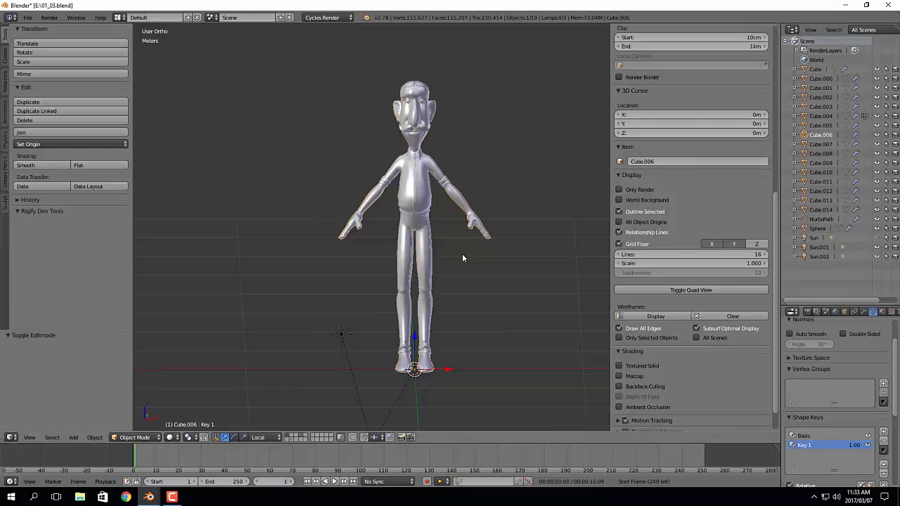
middle_click_drag(506, 170, 464, 278)
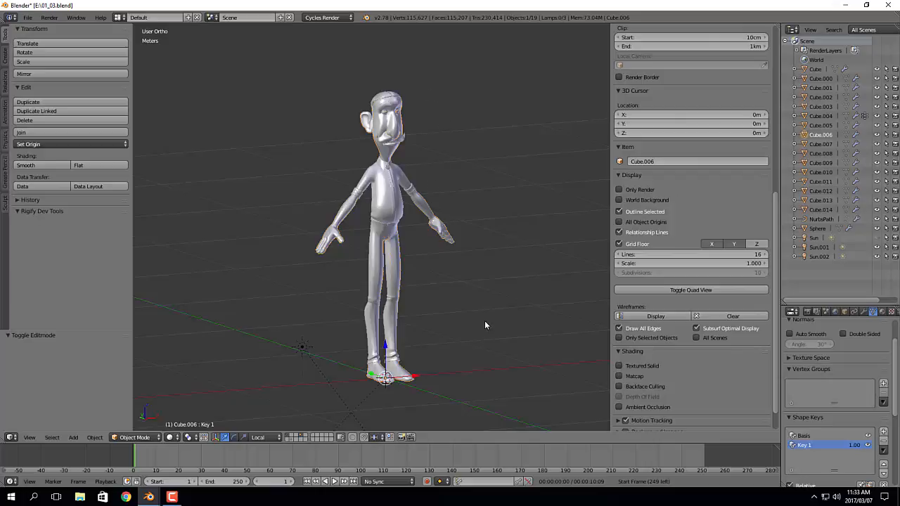
Step: Clear the selection in front view, select the character's skin mesh Cube.006, and show its object settings
key("KP_1")
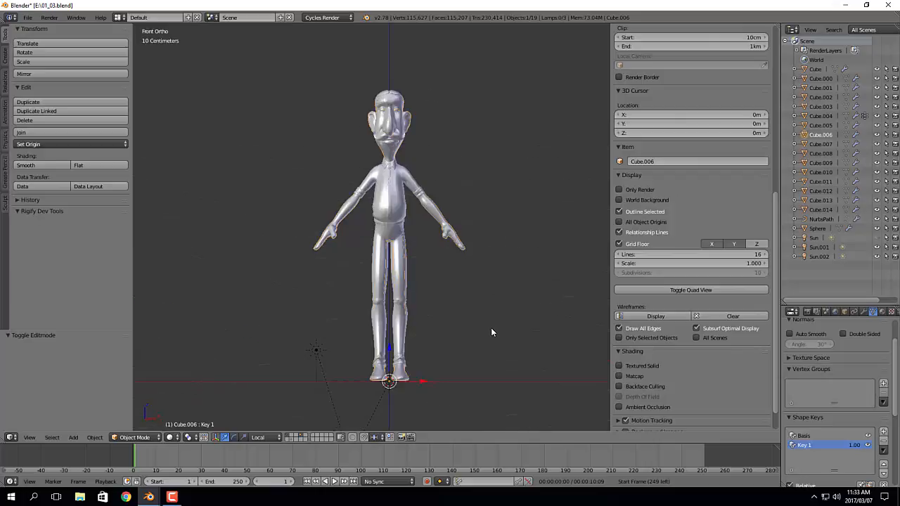
key("a")
scroll(520, 290, "up", 2)
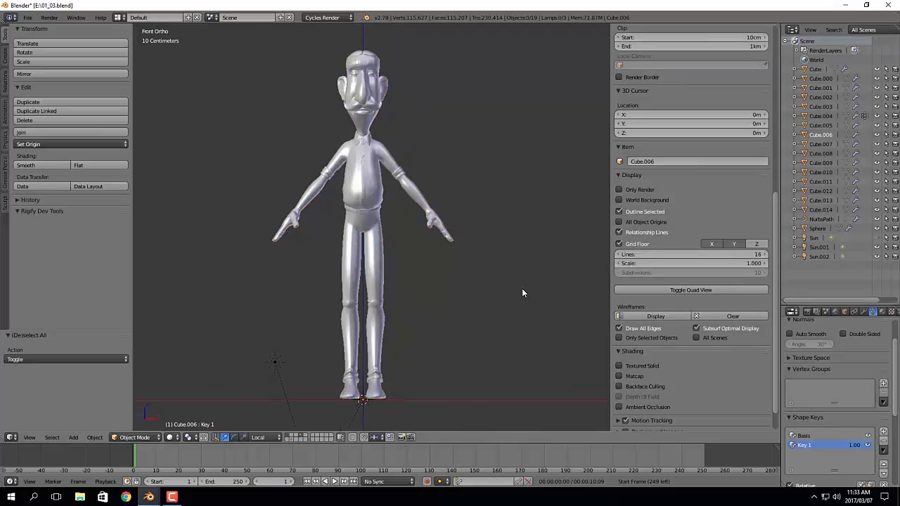
middle_click_drag(542, 289, 551, 291, "shift")
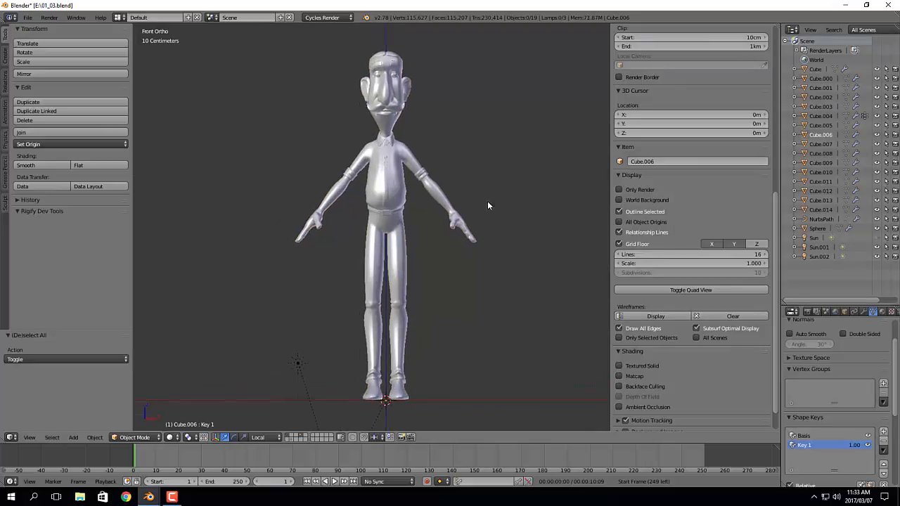
right_click(456, 211)
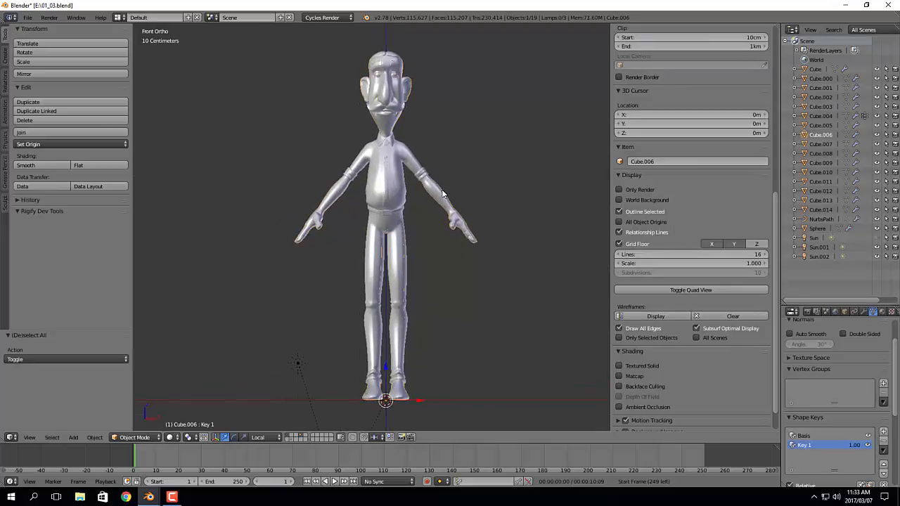
left_click(844, 312)
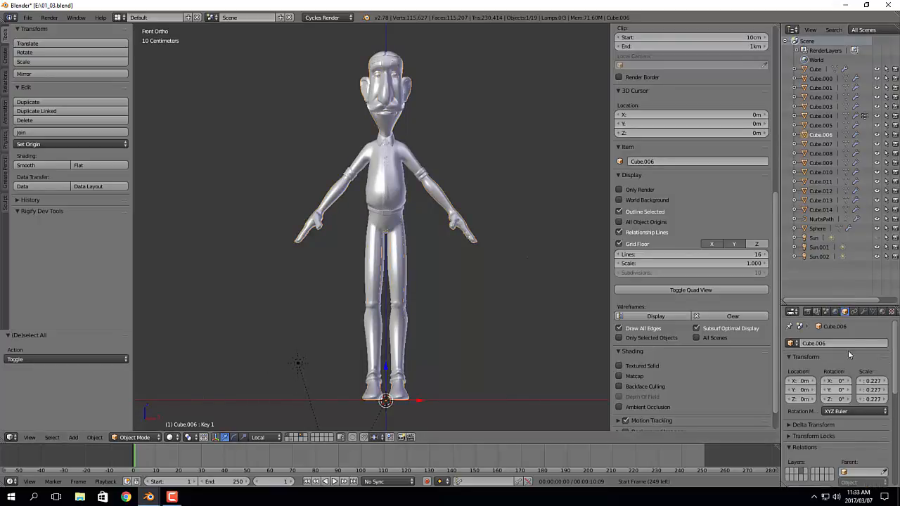
Step: Turn on wireframe drawing in the skin mesh's object display settings and clear the selection
scroll(851, 372, "down", 5)
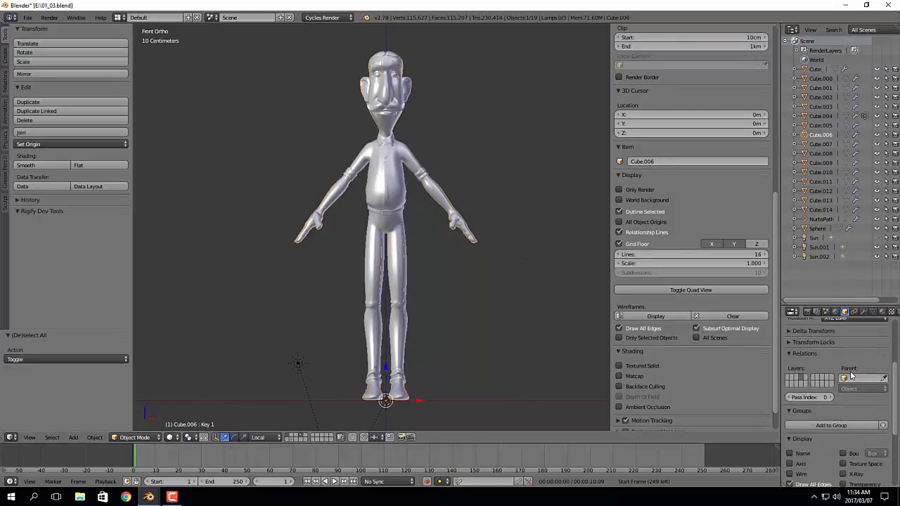
left_click(798, 399)
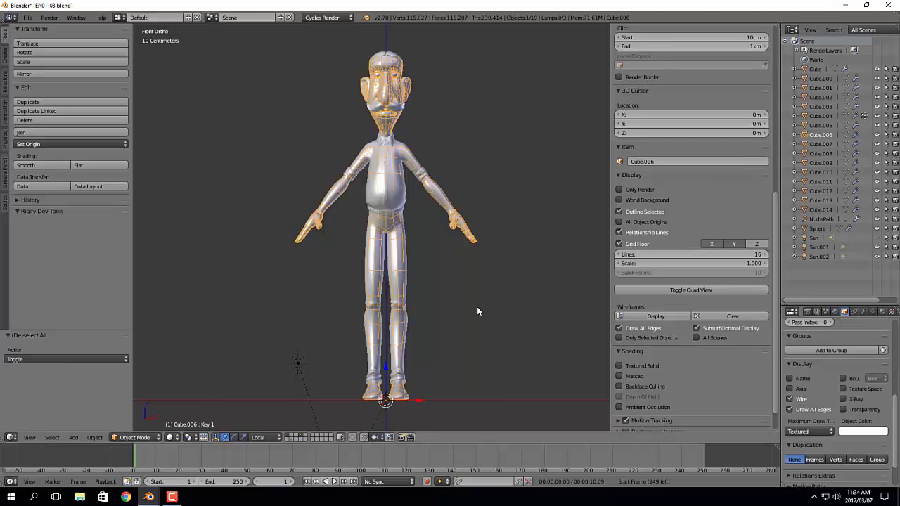
key("a")
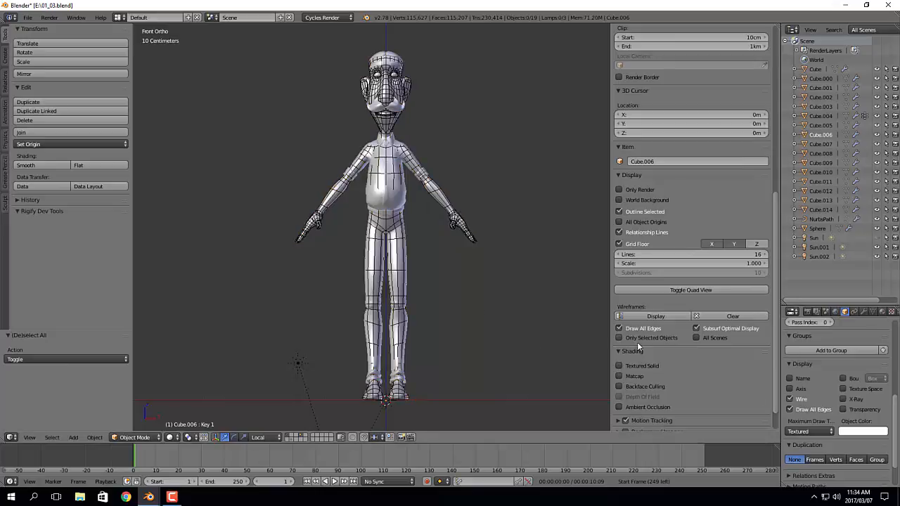
Step: View the character with the viewport's Only Render display on, and switch Only Render back off
left_click(620, 190)
left_click(637, 188)
left_click(633, 190)
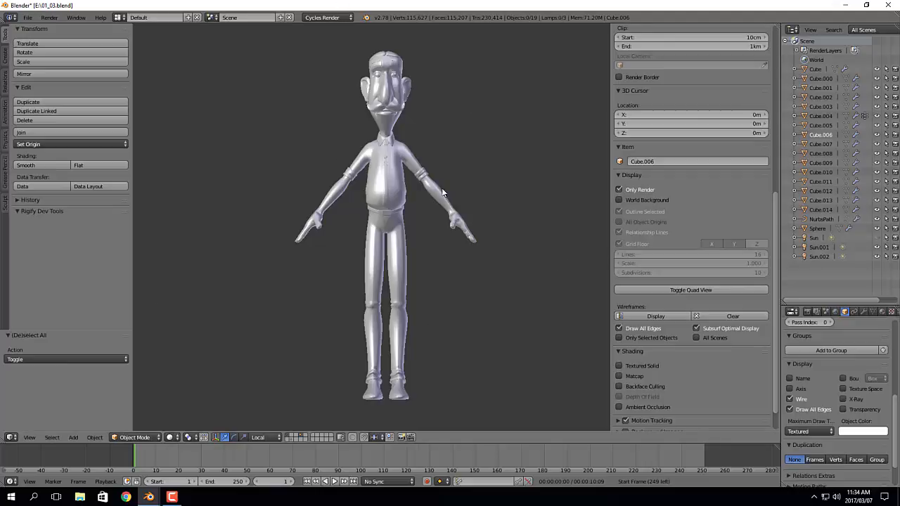
left_click(640, 188)
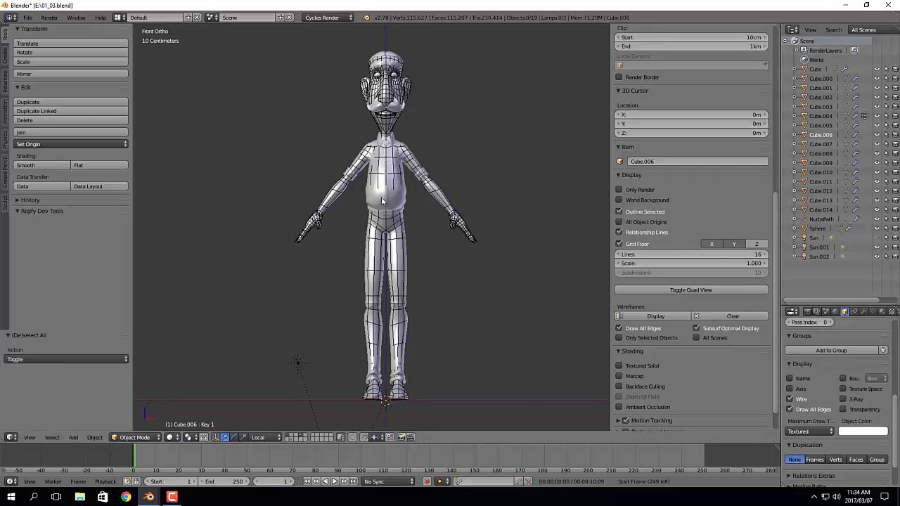
Step: Turn off Optimal Display in the skin mesh's Subdivision Surface modifier
scroll(827, 387, "down", 1)
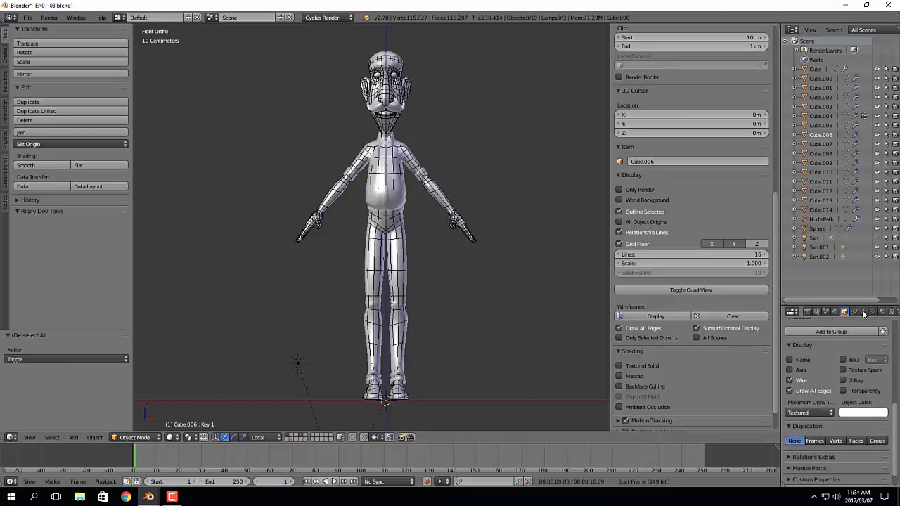
scroll(404, 226, "up", 4)
scroll(454, 204, "down", 2)
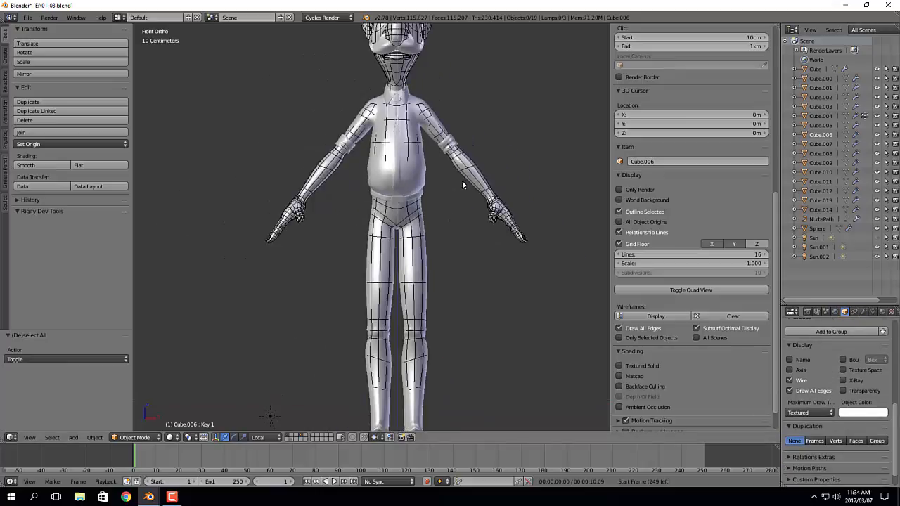
scroll(478, 282, "up", 2)
scroll(470, 181, "up", 5)
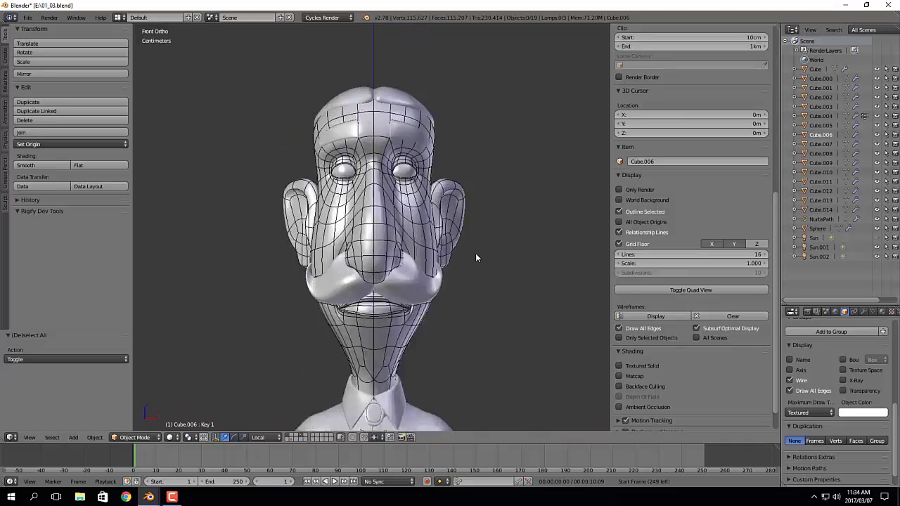
left_click(864, 312)
scroll(863, 389, "down", 3)
scroll(862, 389, "down", 1)
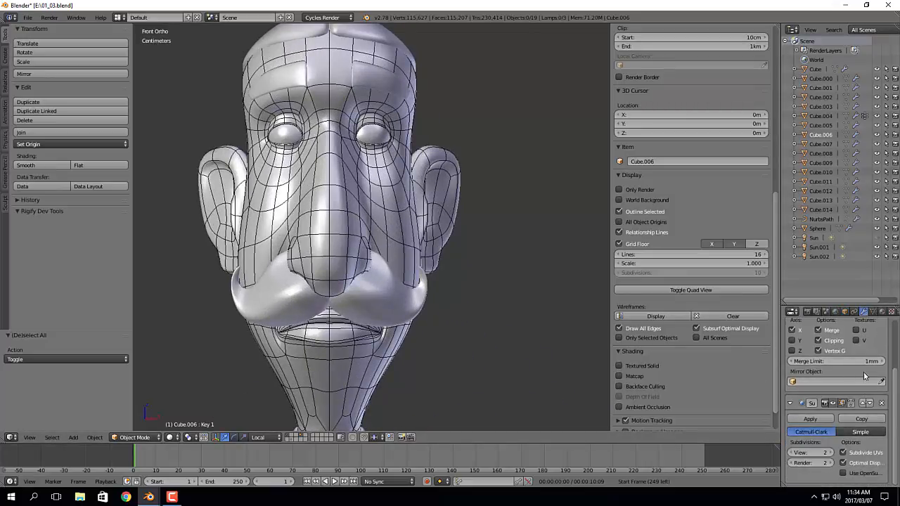
left_click(850, 464)
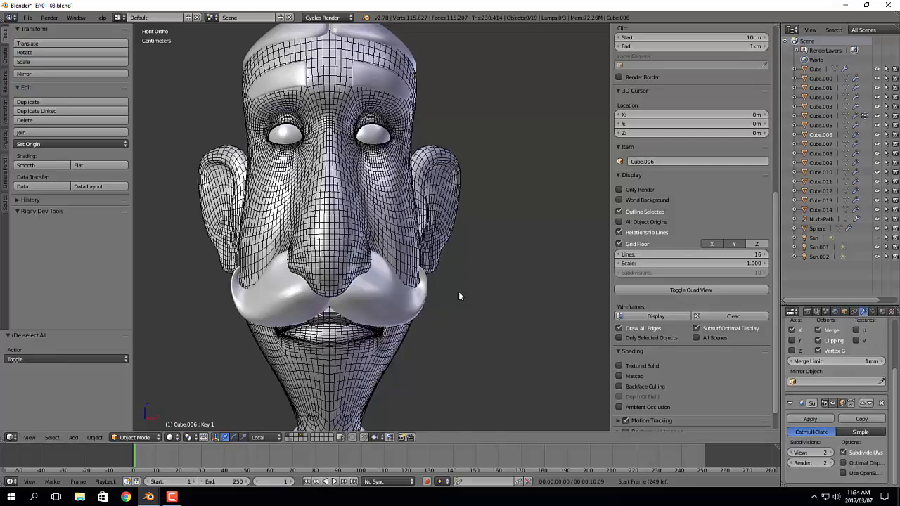
Step: Examine the full subdivided wireframe on the body and face, and turn the modifier's Optimal Display back on
scroll(493, 310, "down", 5)
scroll(488, 204, "up", 2)
scroll(522, 272, "down", 2)
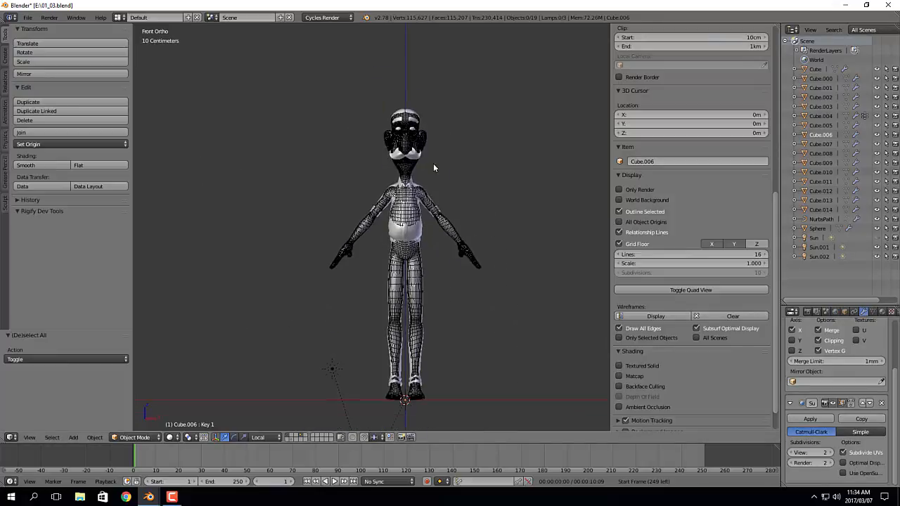
scroll(519, 295, "up", 5)
scroll(449, 273, "up", 1)
middle_click_drag(403, 166, 446, 333, "shift")
scroll(443, 271, "up", 4)
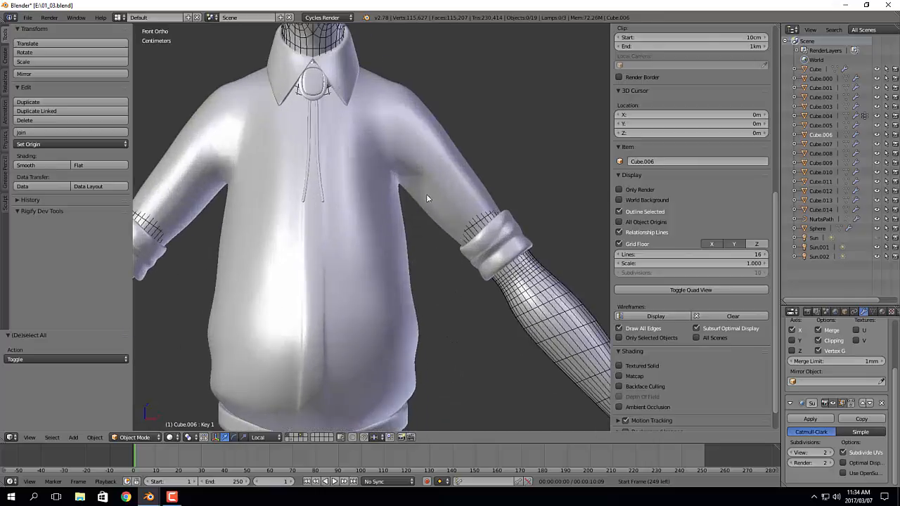
middle_click_drag(430, 63, 484, 348, "shift")
scroll(484, 348, "up", 1)
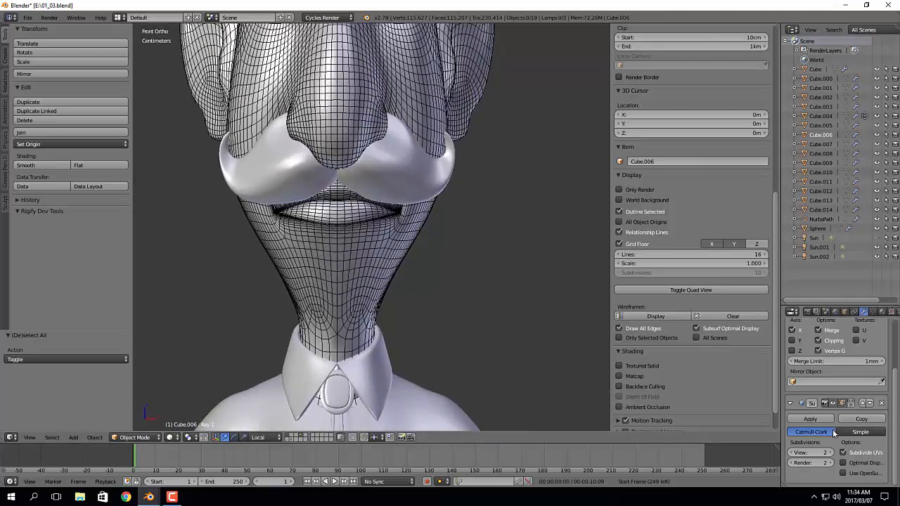
left_click(844, 463)
middle_click_drag(498, 198, 523, 276, "shift")
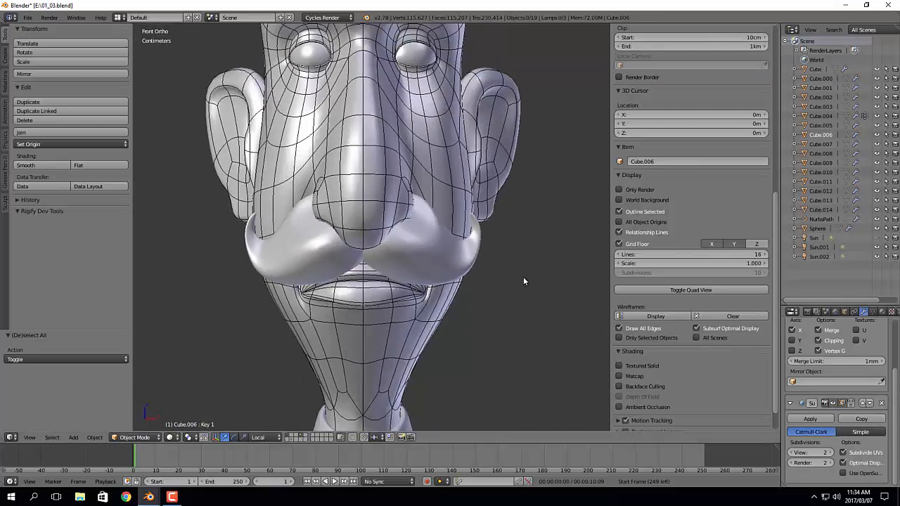
key("Tab")
left_click(553, 187)
key("Tab")
left_click(366, 149)
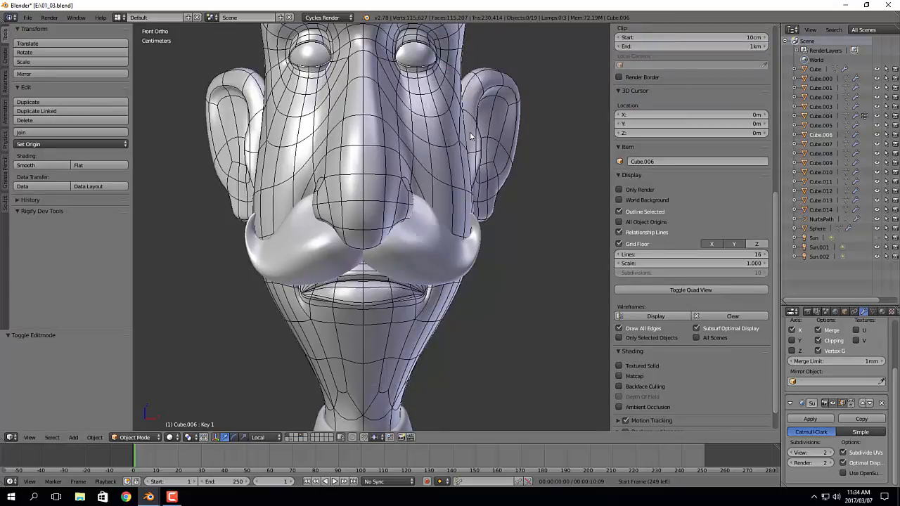
Step: Examine the edge flow of the skin mesh around the face, mouth and eyelids and over the upper body
scroll(470, 132, "down", 1)
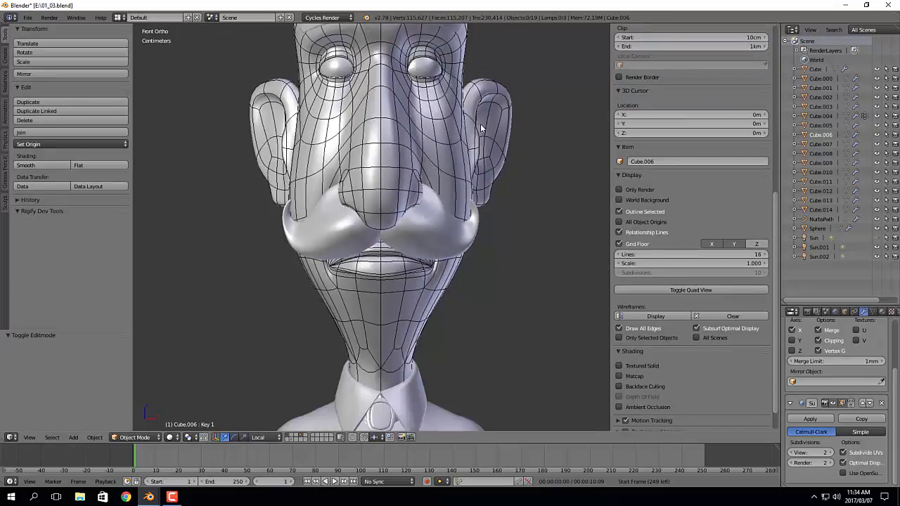
scroll(482, 125, "down", 2)
scroll(481, 124, "down", 1)
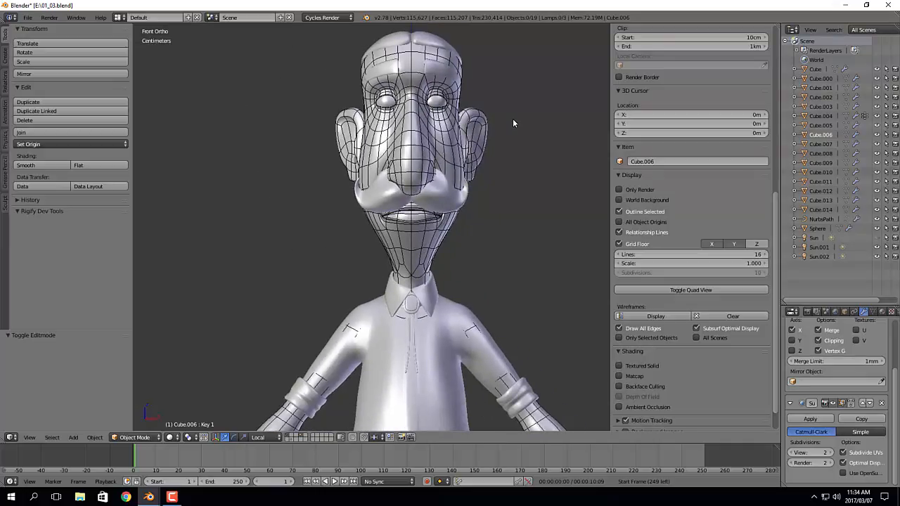
scroll(482, 91, "up", 3)
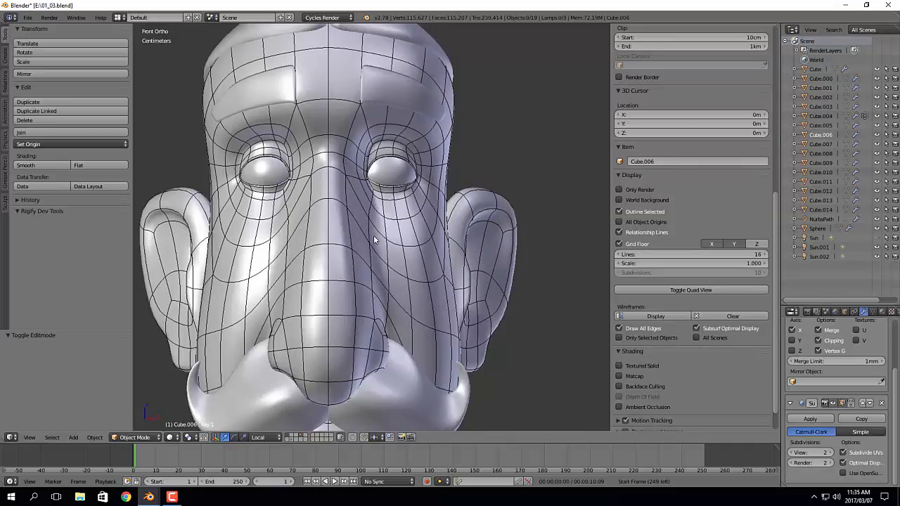
middle_click_drag(374, 240, 406, 166, "shift")
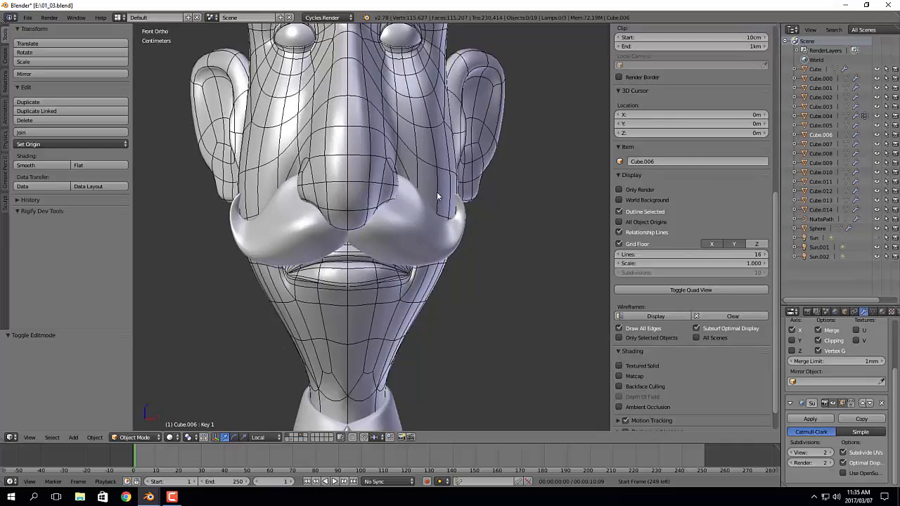
scroll(501, 224, "down", 3)
scroll(488, 180, "up", 6)
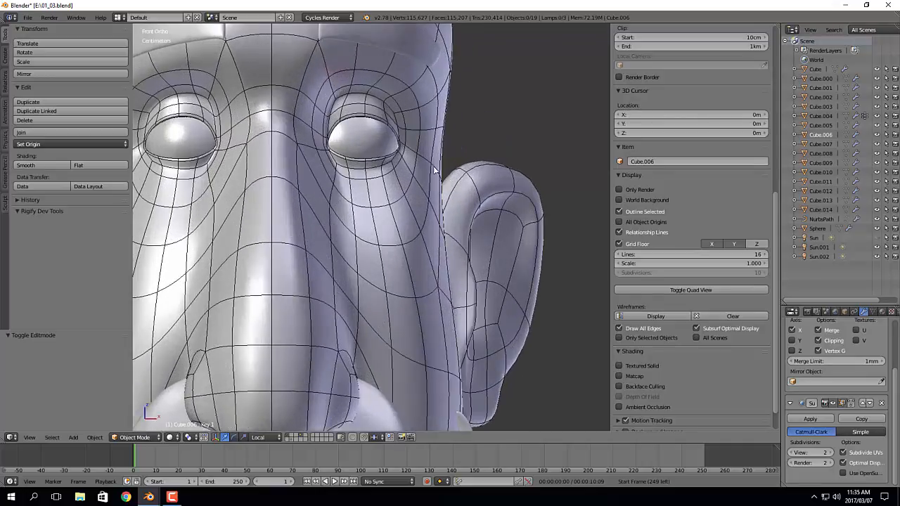
scroll(450, 176, "up", 2)
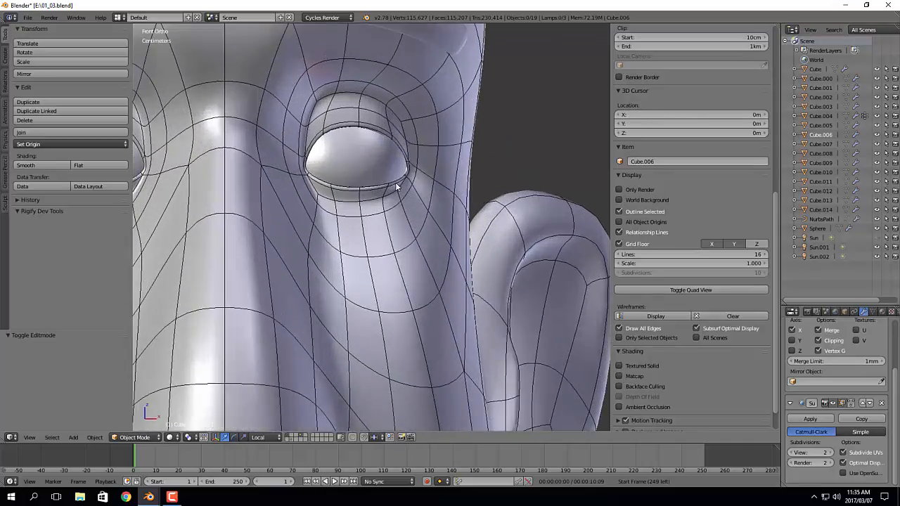
scroll(375, 166, "up", 2)
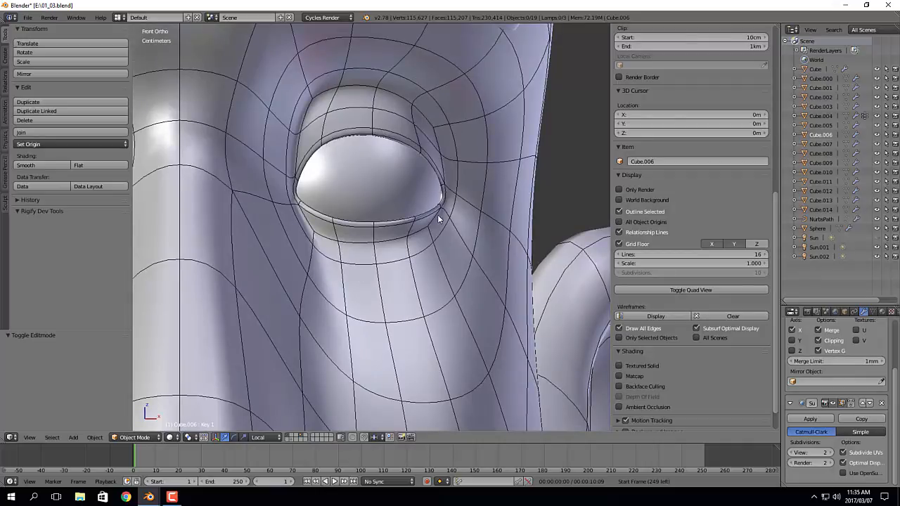
scroll(475, 226, "down", 9)
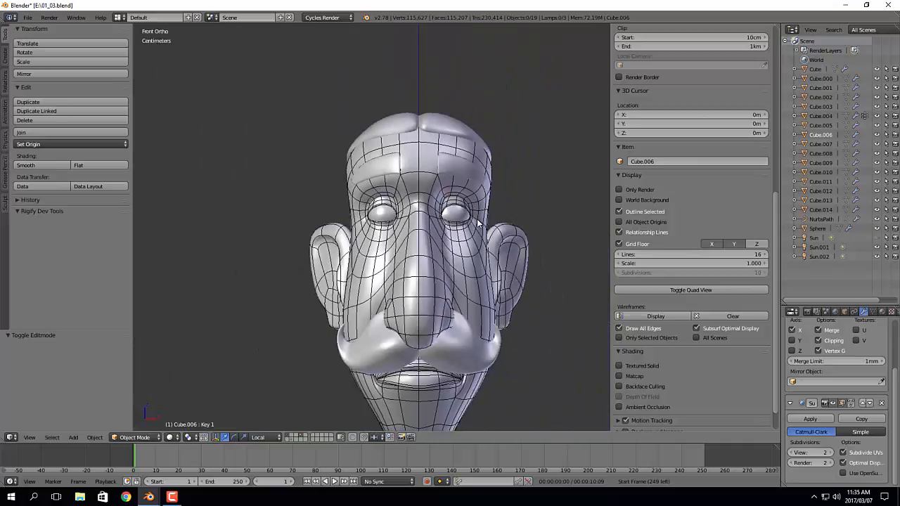
middle_click_drag(490, 299, 475, 217, "shift")
scroll(475, 222, "down", 4)
middle_click_drag(518, 291, 475, 198, "shift")
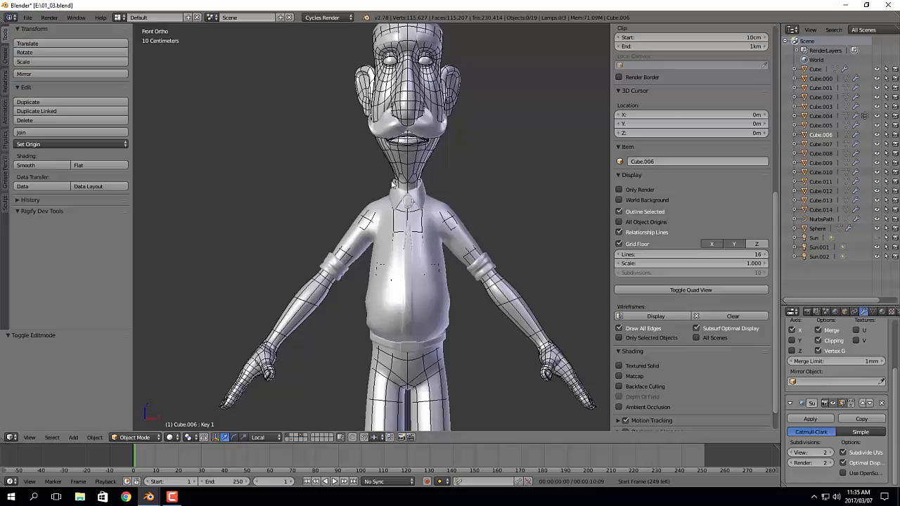
scroll(415, 223, "down", 2)
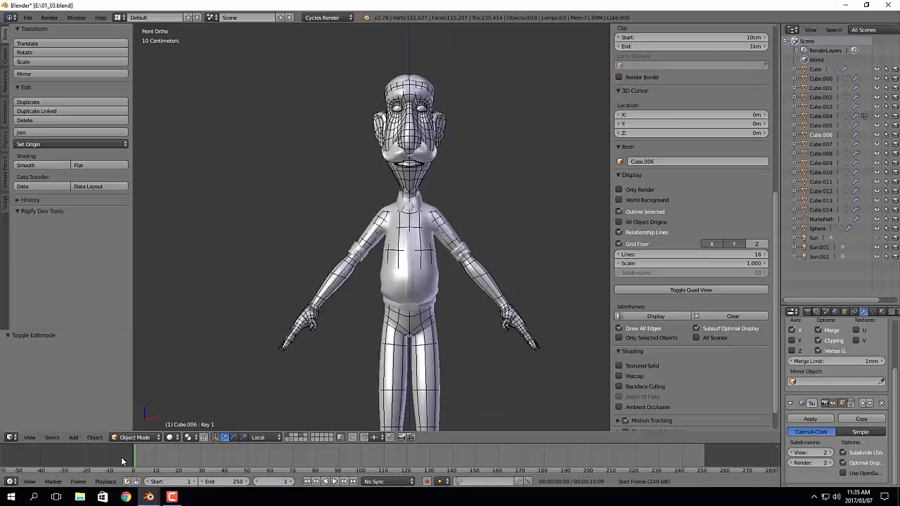
Step: Switch to Chrome and search Google in a new tab for "amaranth blender", accepting the corrected spelling
left_click(125, 496)
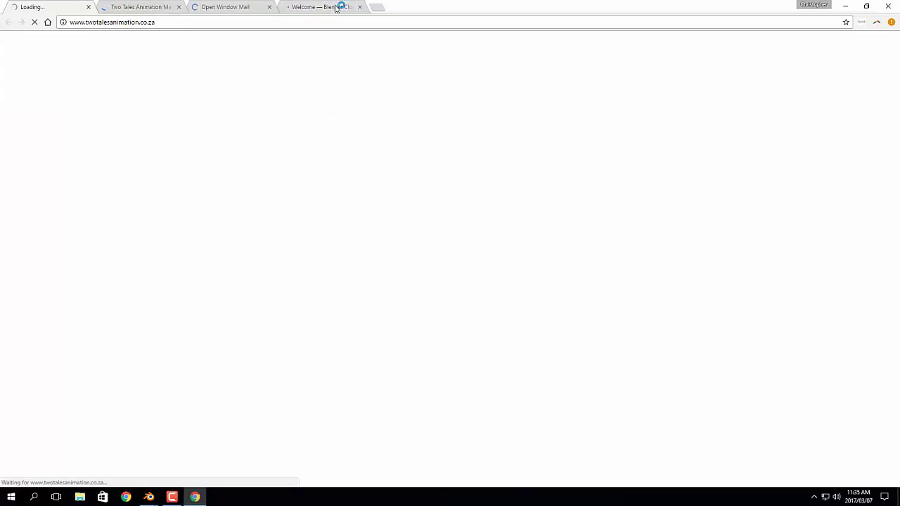
left_click(381, 9)
type("aram")
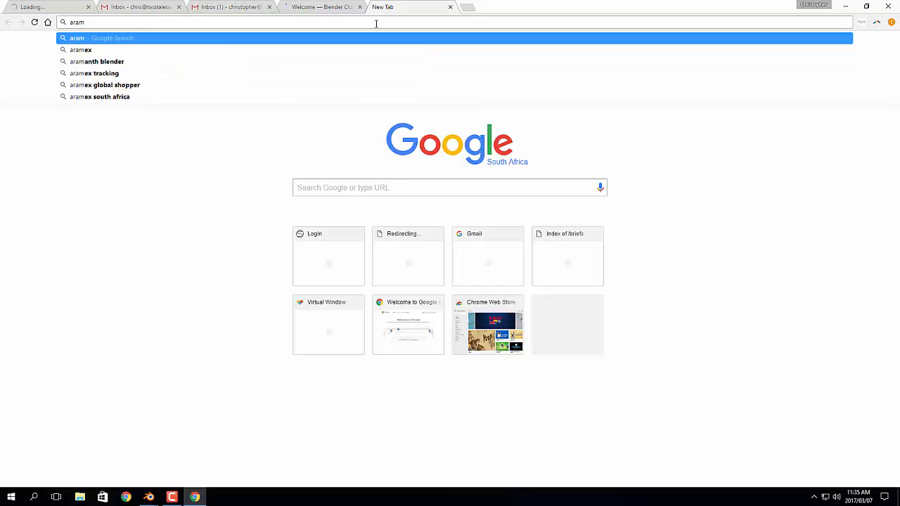
key("Down")
key("Down")
key("Return")
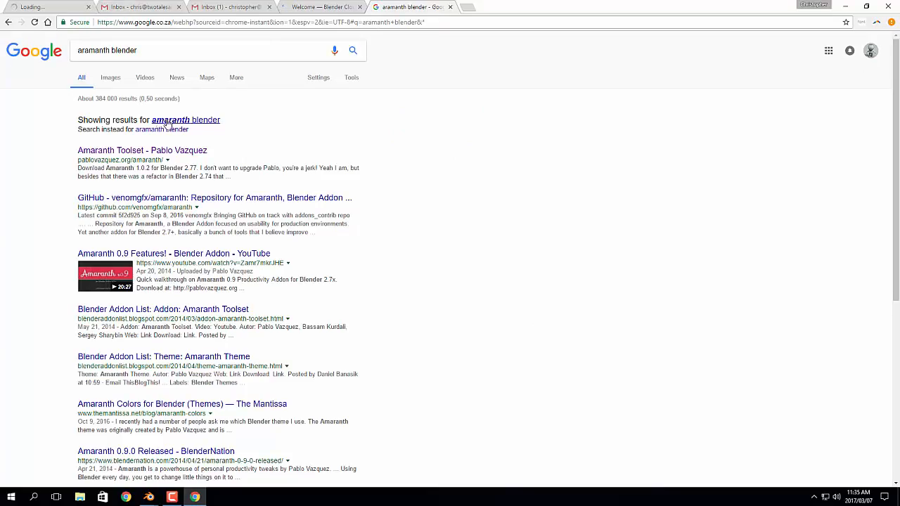
left_click(185, 121)
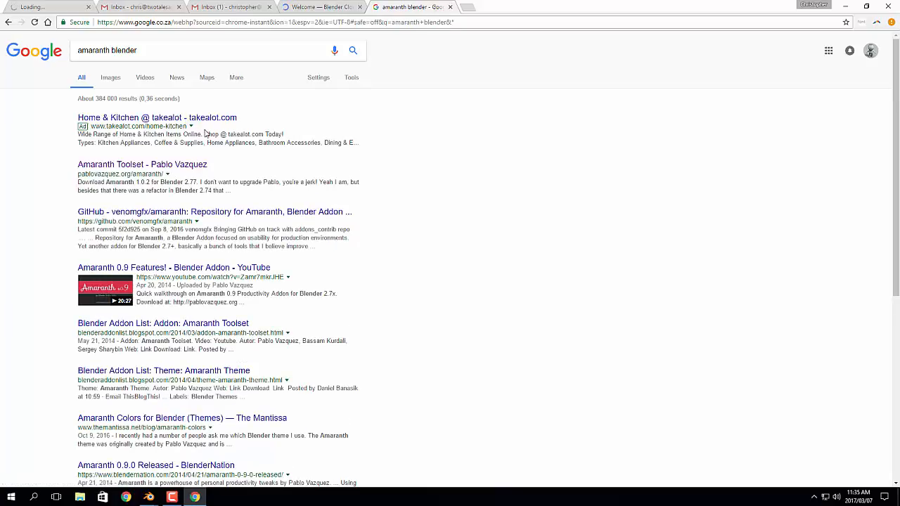
Step: Open the Amaranth Toolset page from the search results and copy its web address
left_click(163, 167)
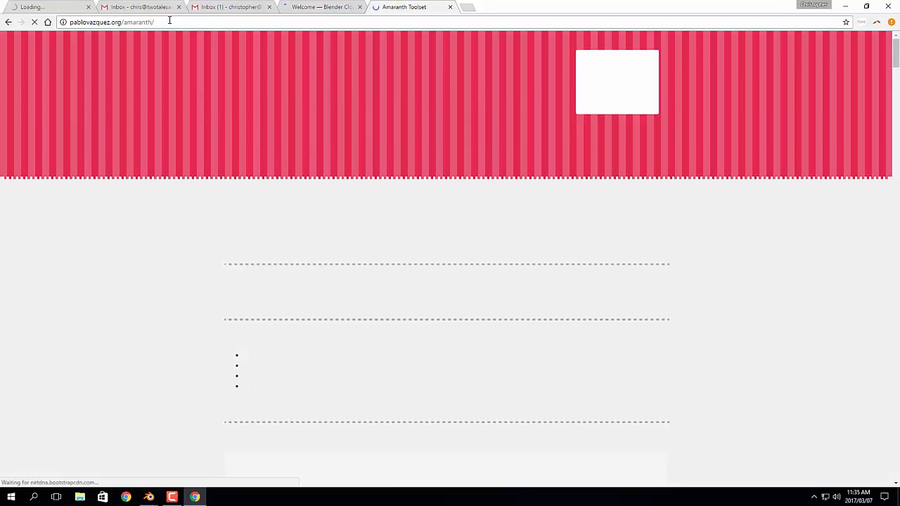
left_click(169, 21)
key("ctrl+c")
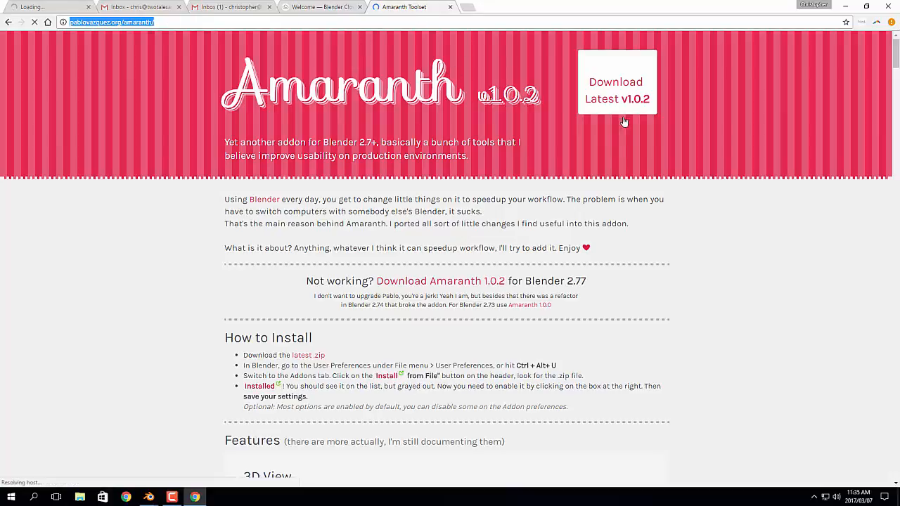
Step: Read through the Amaranth add-on's feature list, from the 3D View tools down to the Nodes Editor section
scroll(614, 250, "down", 5)
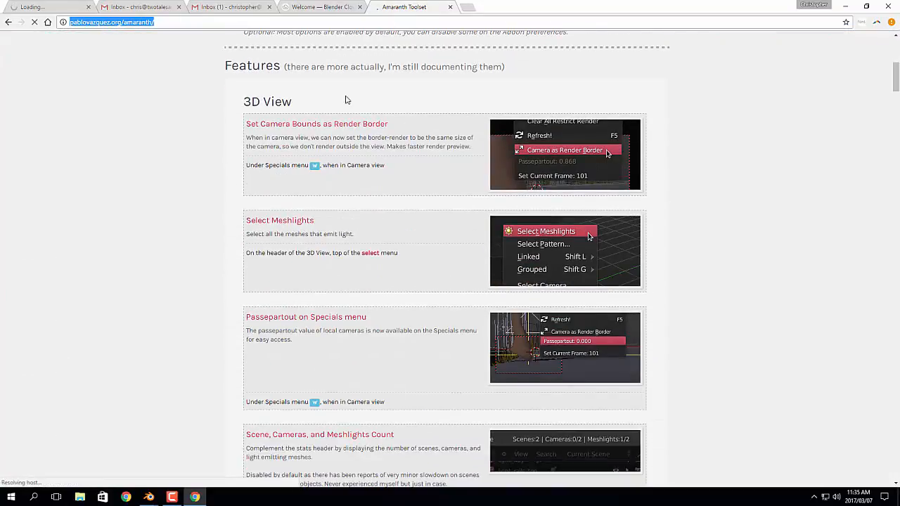
scroll(395, 124, "down", 1)
scroll(450, 135, "down", 4)
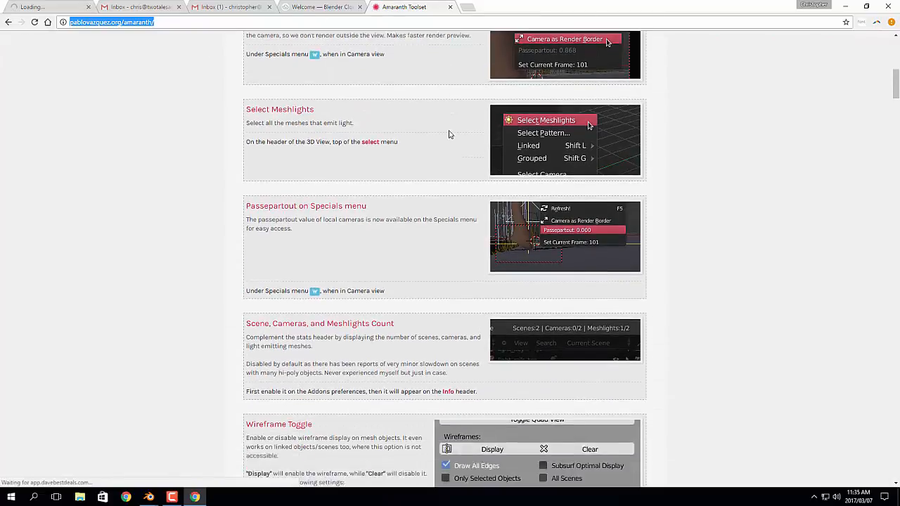
scroll(450, 134, "down", 9)
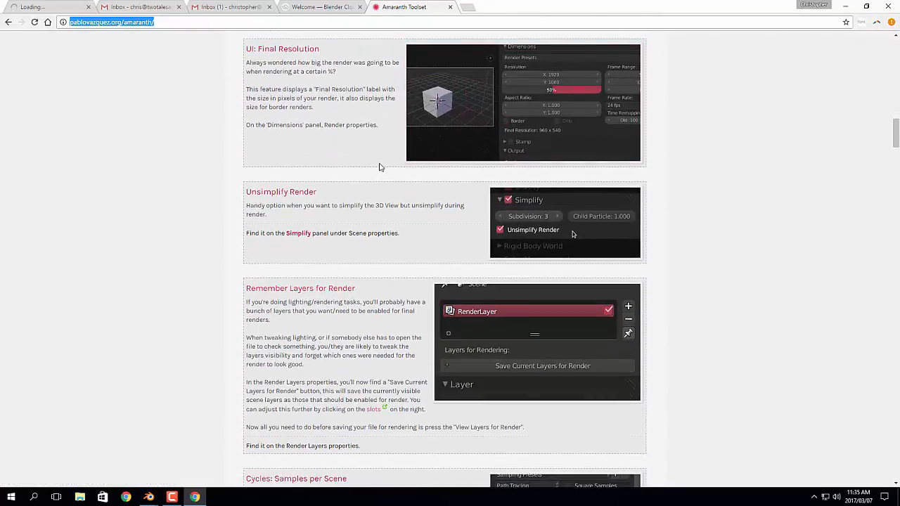
scroll(379, 167, "down", 10)
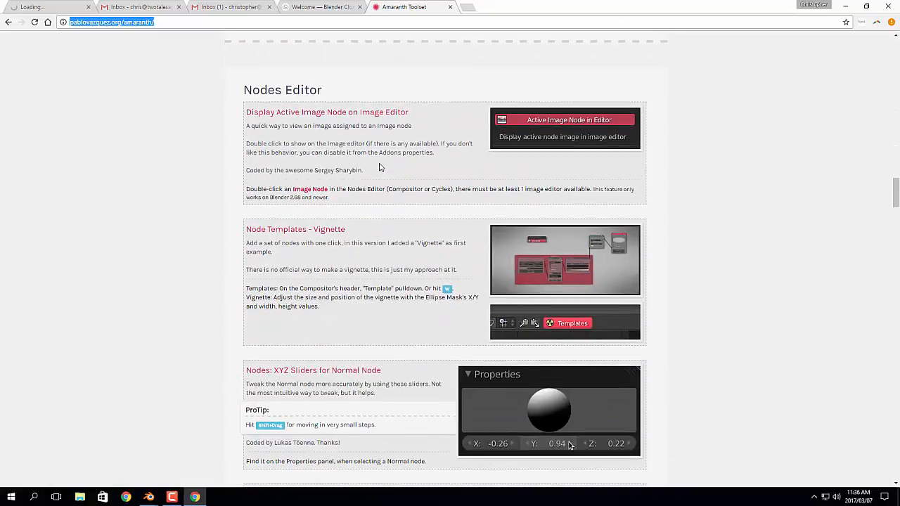
Step: Leave the Amaranth page, open Google Classroom from Gmail, and open the Visual Development for CGI 301 class
scroll(379, 167, "up", 10)
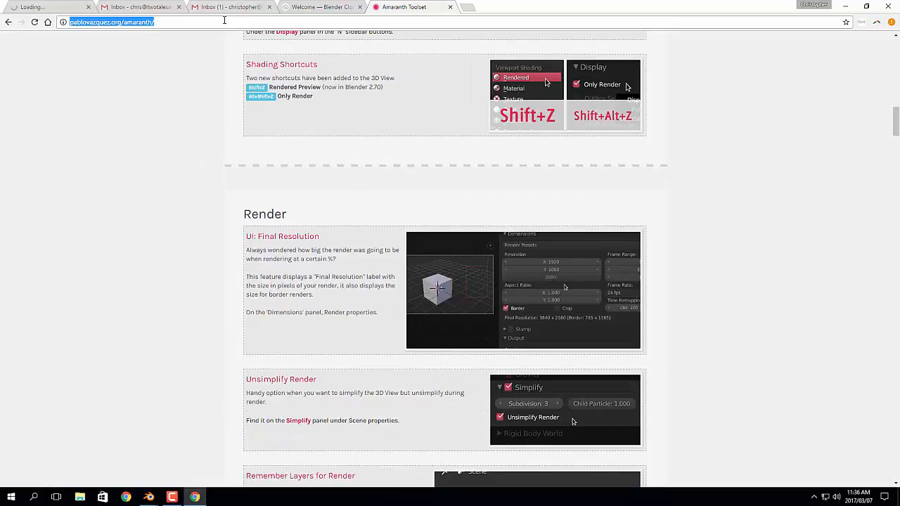
left_click(231, 7)
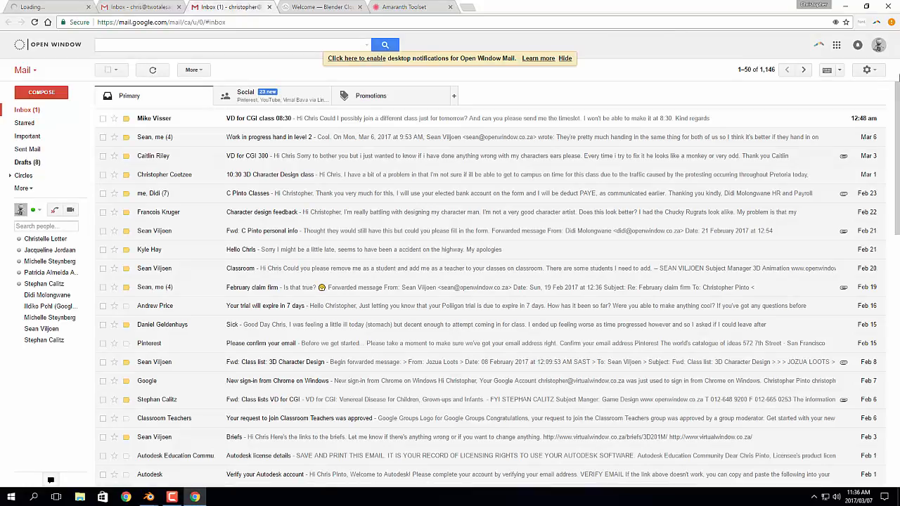
left_click(837, 45)
left_click(794, 292)
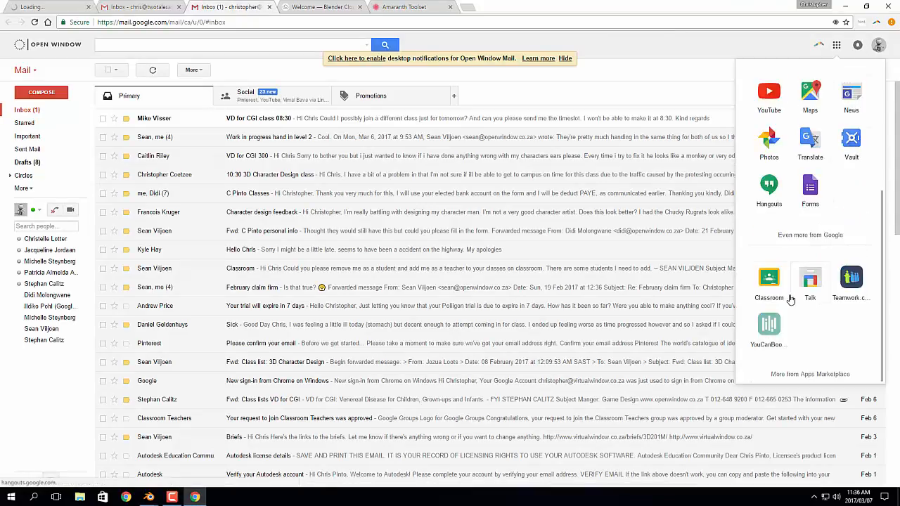
left_click(767, 279)
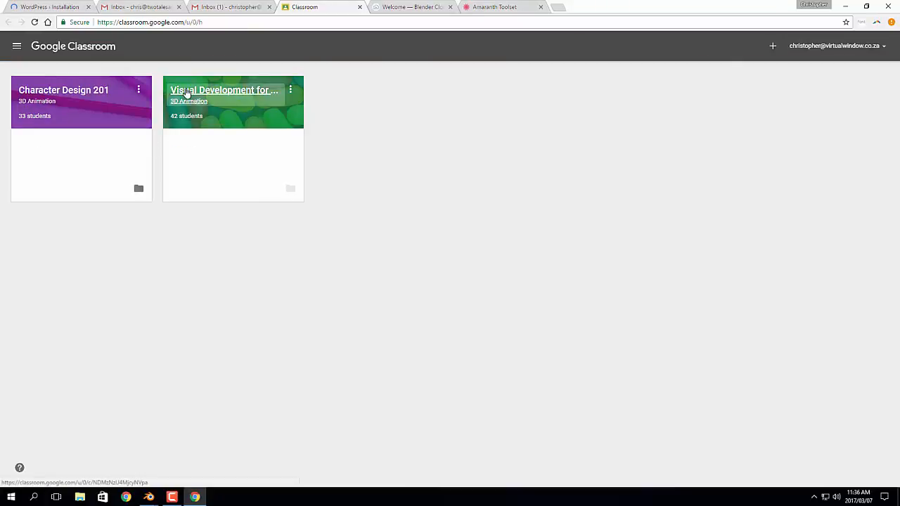
left_click(187, 93)
Step: Create a class announcement and attach the copied Amaranth Toolset web address as a link
mouse_move(876, 469)
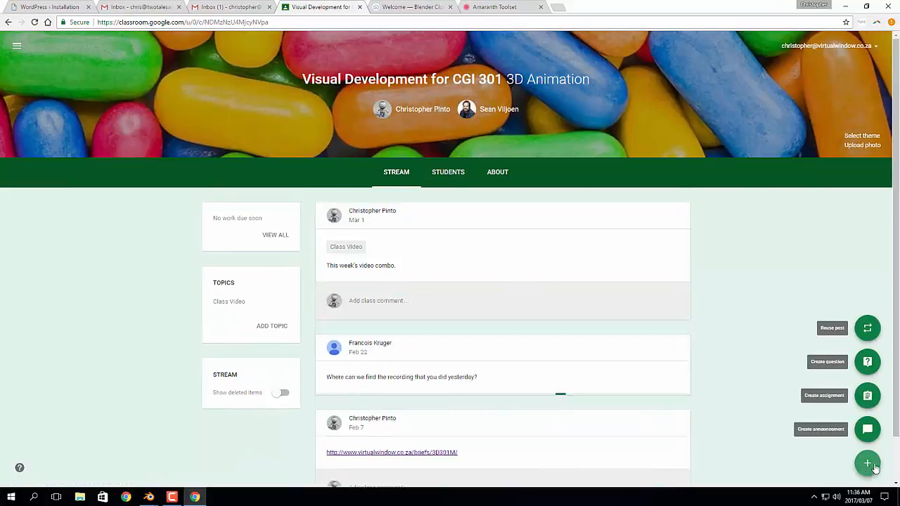
left_click(867, 429)
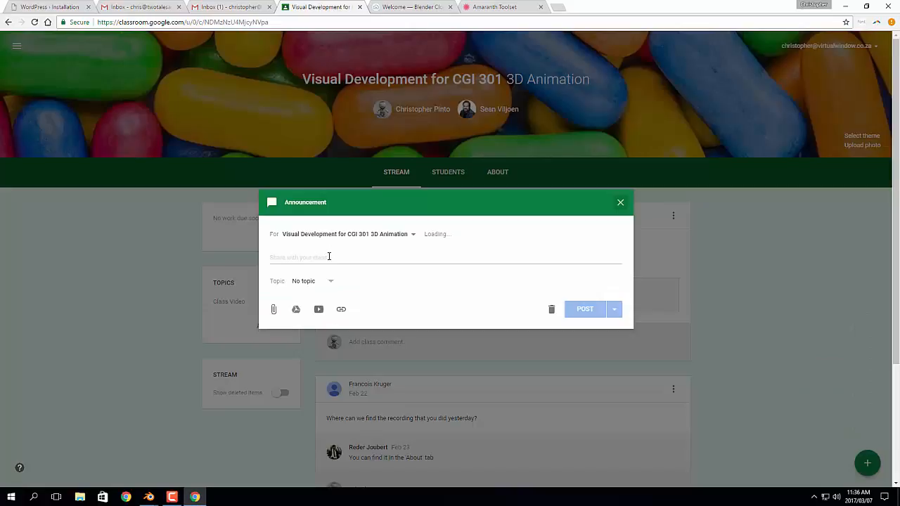
left_click(274, 309)
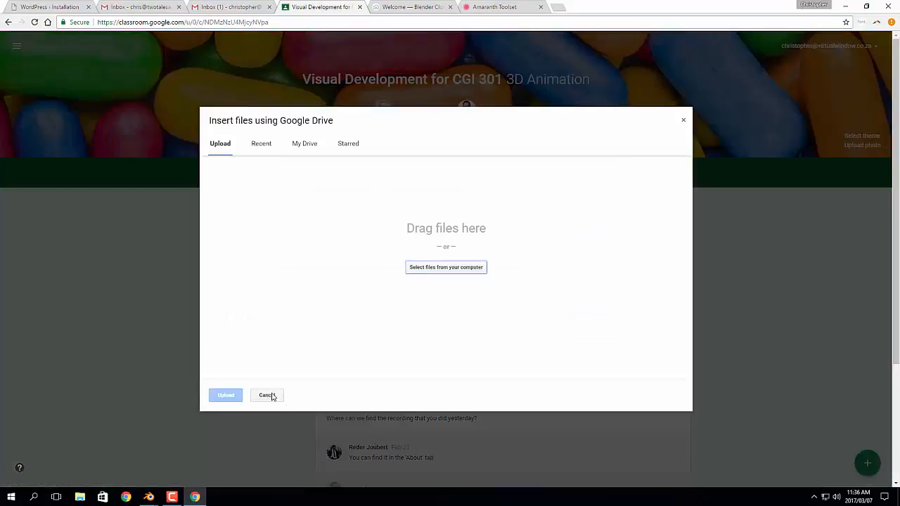
left_click(271, 396)
left_click(341, 309)
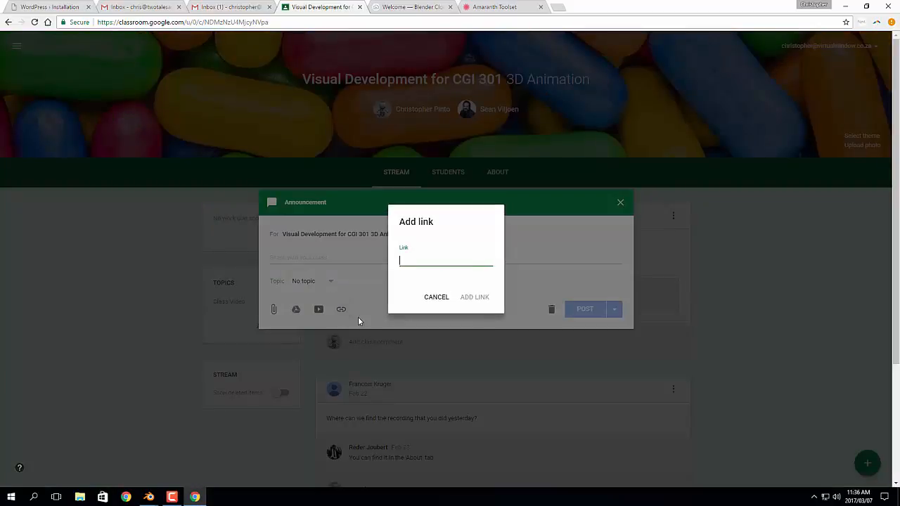
key("ctrl+v")
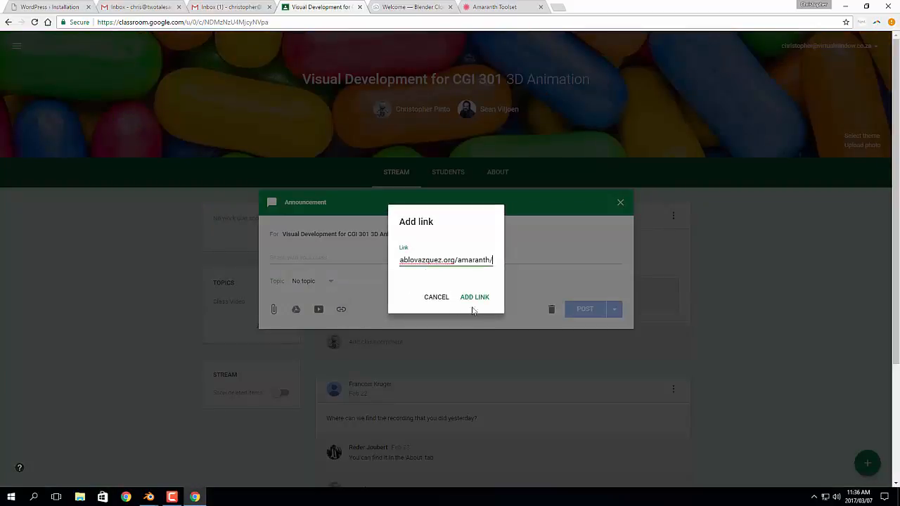
left_click(489, 304)
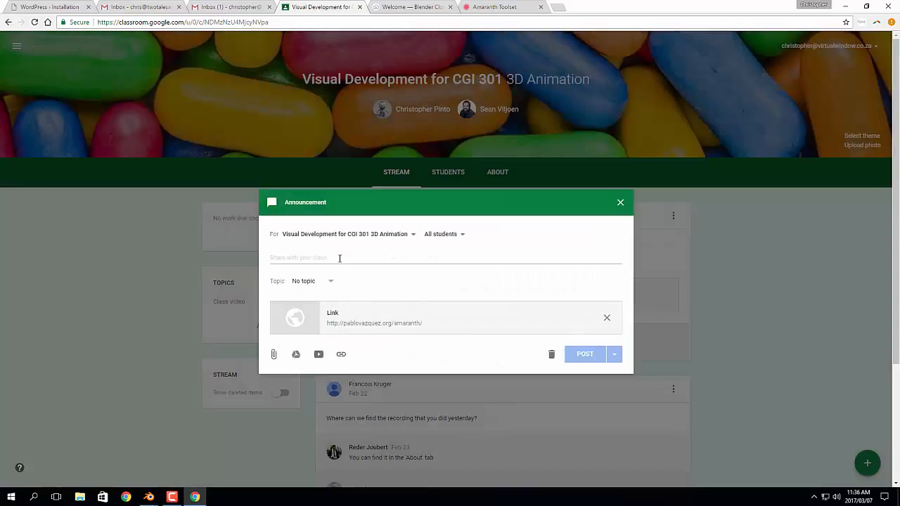
Step: Write "Cool stuff." as the announcement text and post it to the class
left_click(340, 258)
type("c")
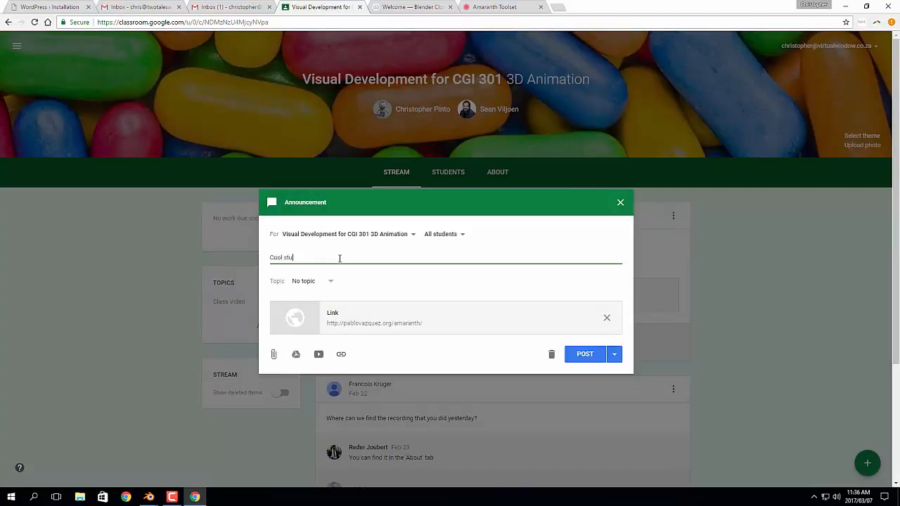
left_click(580, 356)
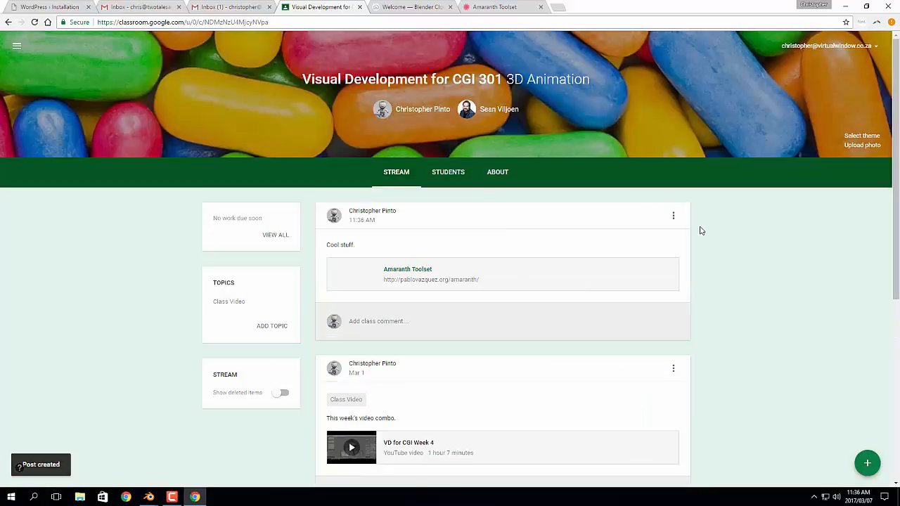
Step: Return to Blender and display wireframes on all objects with Draw All Edges and Subsurf Optimal Display enabled
left_click(846, 6)
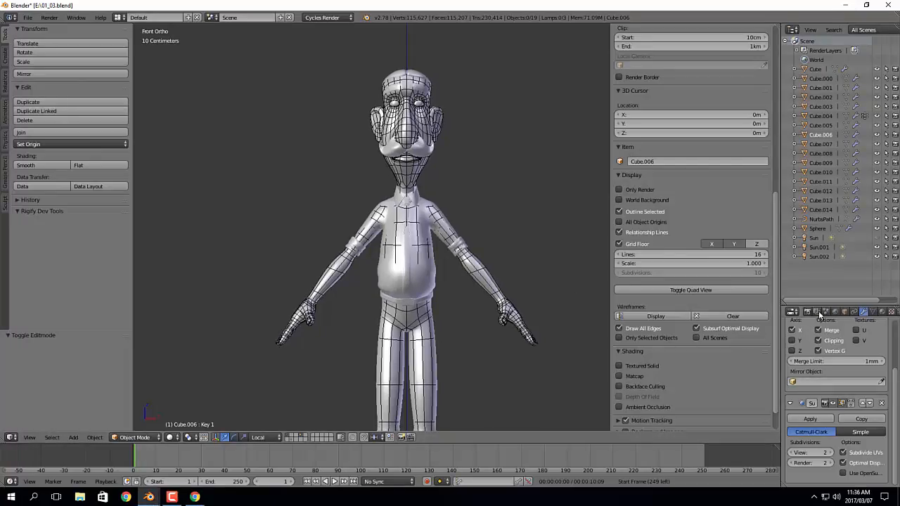
left_click(845, 311)
left_click(790, 380)
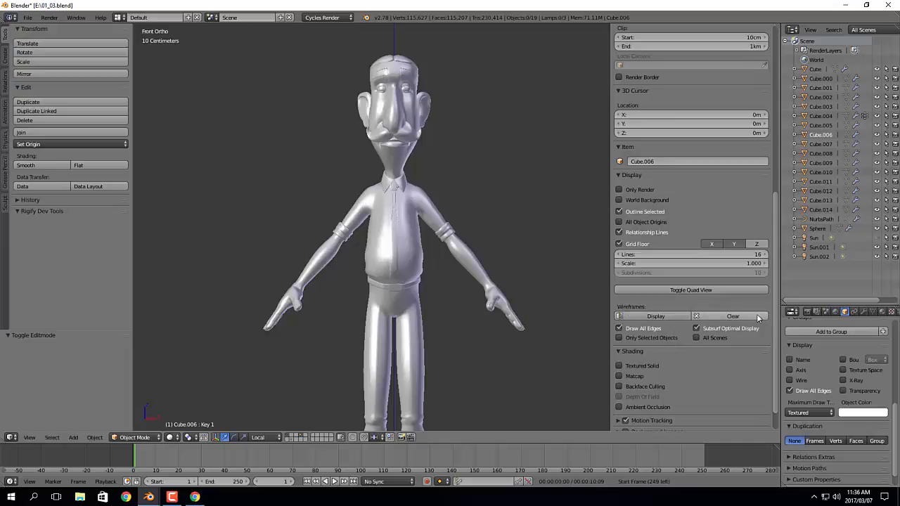
left_click(708, 329)
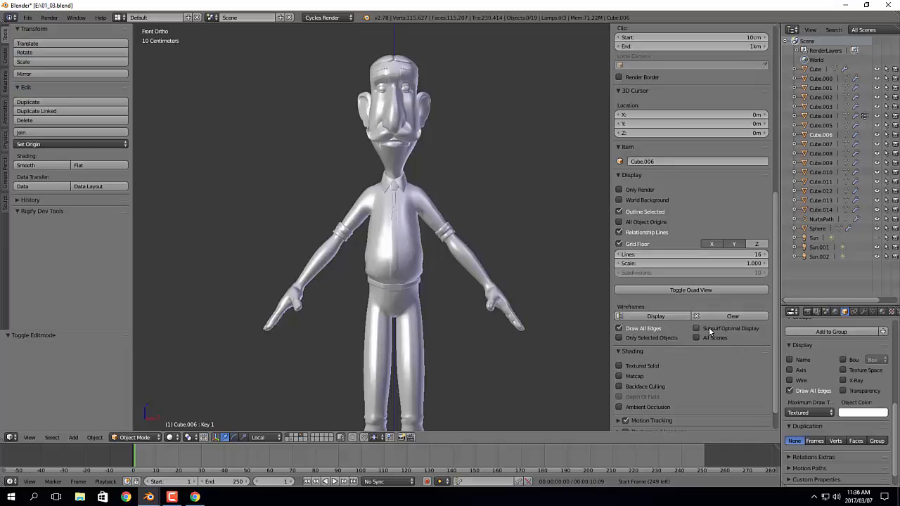
left_click(670, 315)
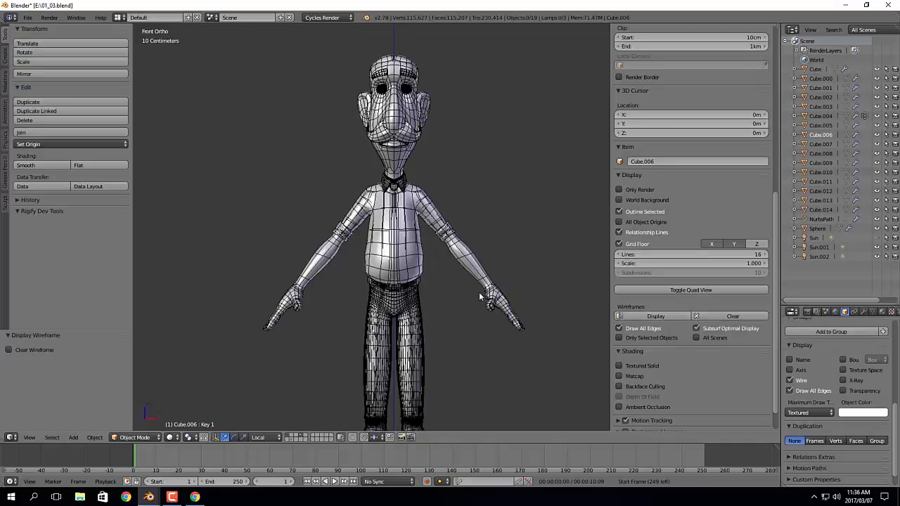
Step: Select the character's trousers mesh and turn off Draw All Edges for it
scroll(372, 292, "up", 10)
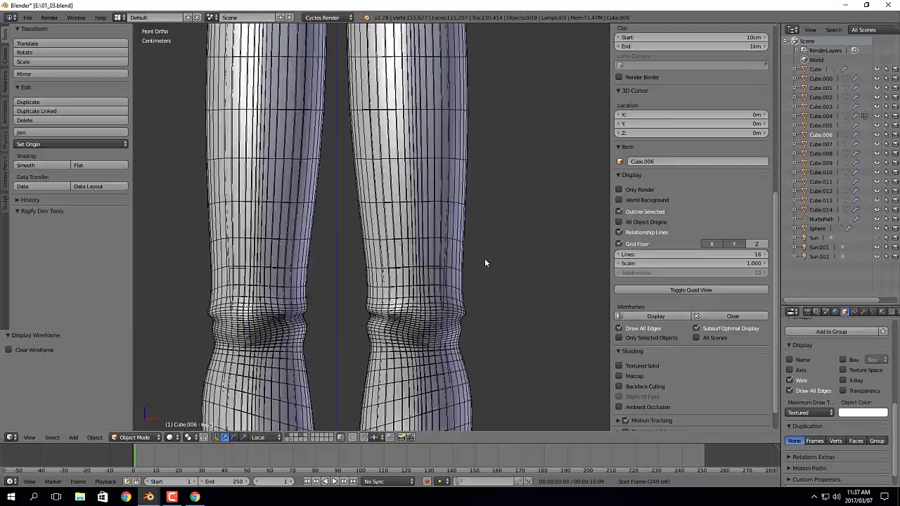
right_click(443, 194)
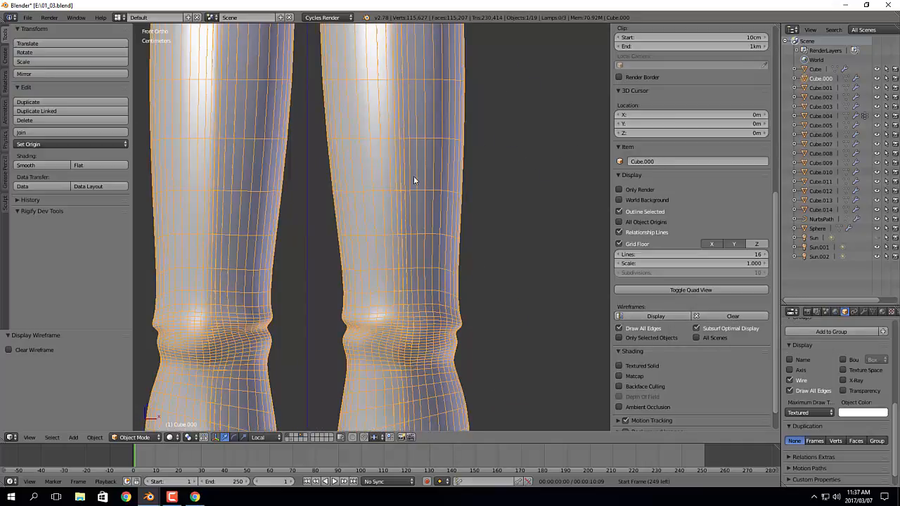
key("Tab")
key("Tab")
left_click(790, 390)
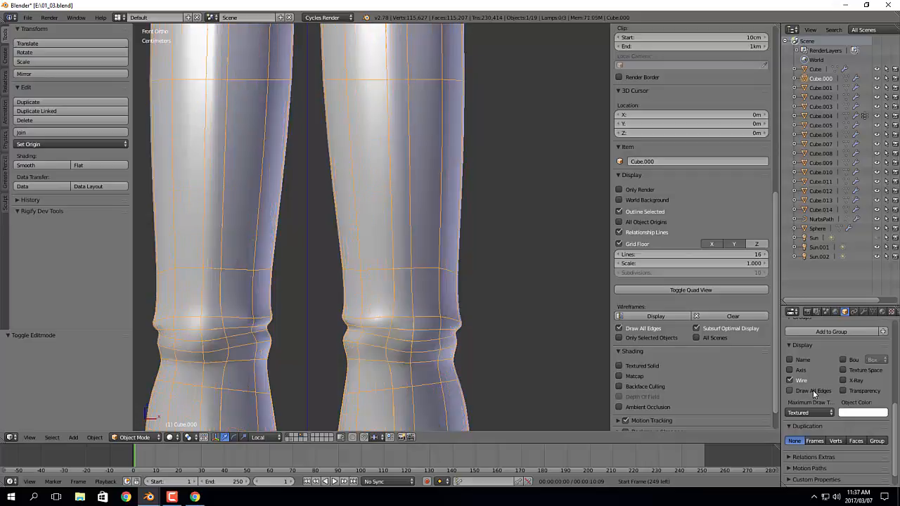
left_click(813, 390)
left_click(813, 390)
Step: Select the shirt collar mesh and turn off Draw All Edges for it
scroll(498, 260, "down", 10)
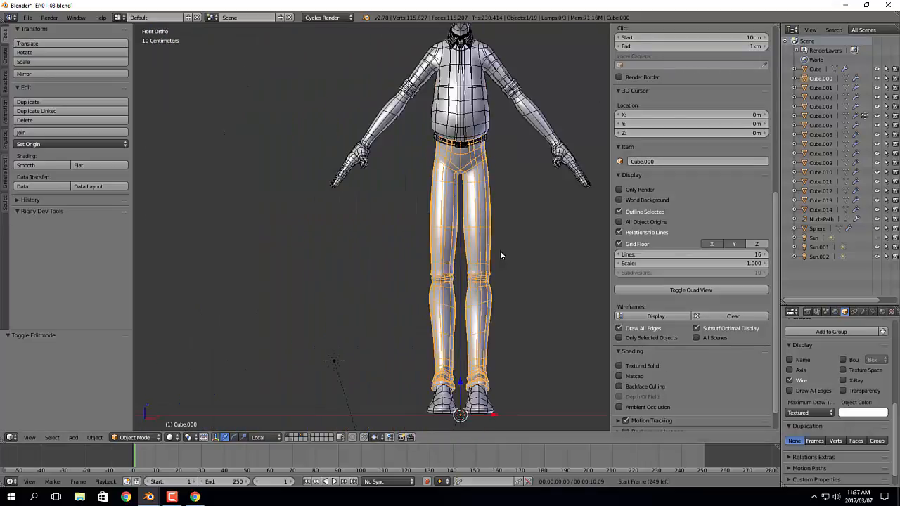
scroll(495, 297, "up", 1)
scroll(464, 211, "up", 8)
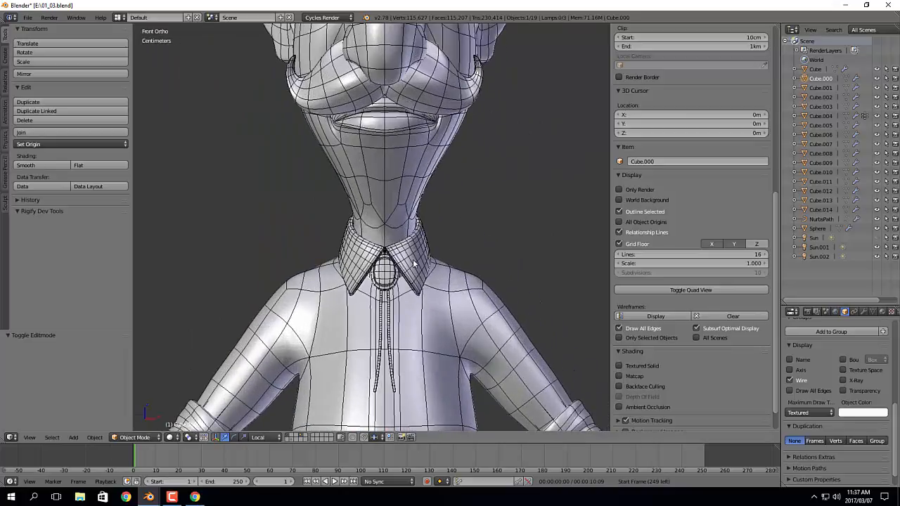
right_click(413, 261)
left_click(809, 390)
Step: Select the eyeballs and turn off their wire display, leaving nothing selected
middle_click_drag(483, 262, 491, 421, "shift")
middle_click_drag(492, 188, 485, 331, "shift")
scroll(485, 331, "up", 1)
scroll(484, 331, "up", 5)
middle_click_drag(253, 98, 414, 183, "shift")
right_click(408, 181)
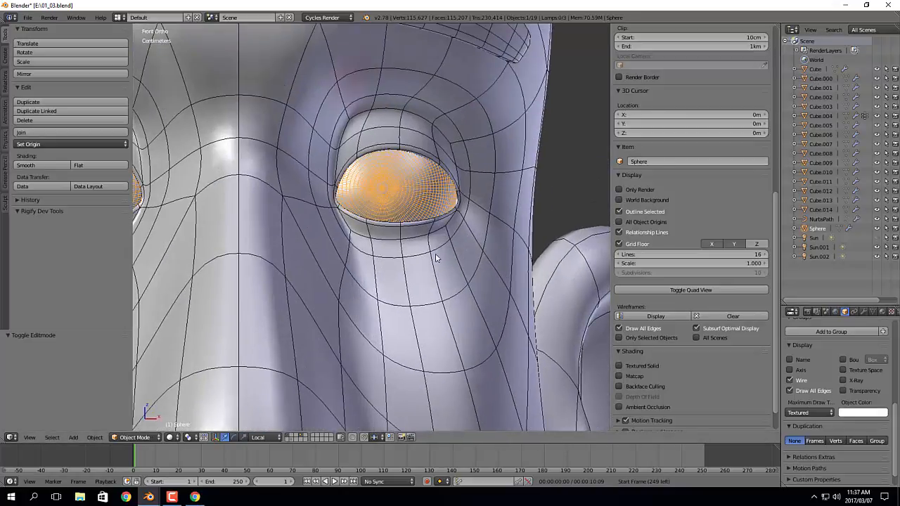
left_click(789, 380)
scroll(415, 323, "down", 4)
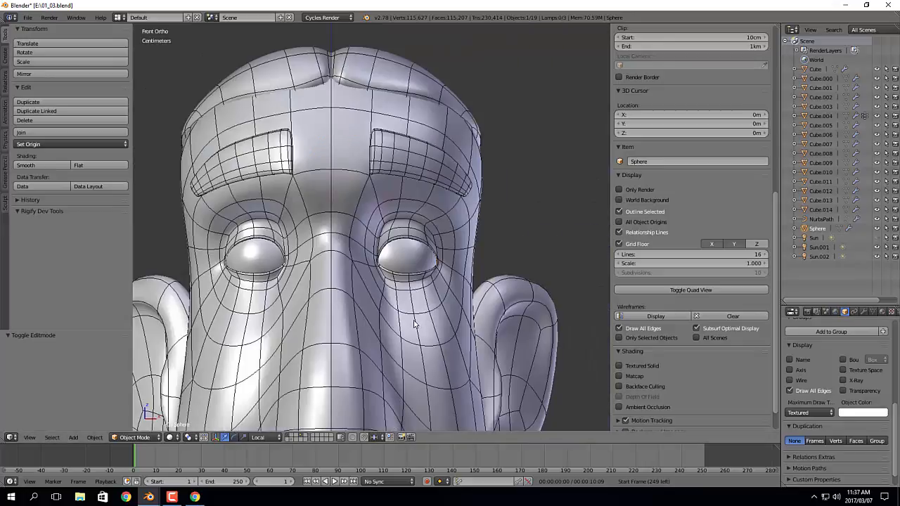
key("a")
Step: Compare the full character with and without its wireframe by turning Only Render on and back off
scroll(542, 208, "down", 6)
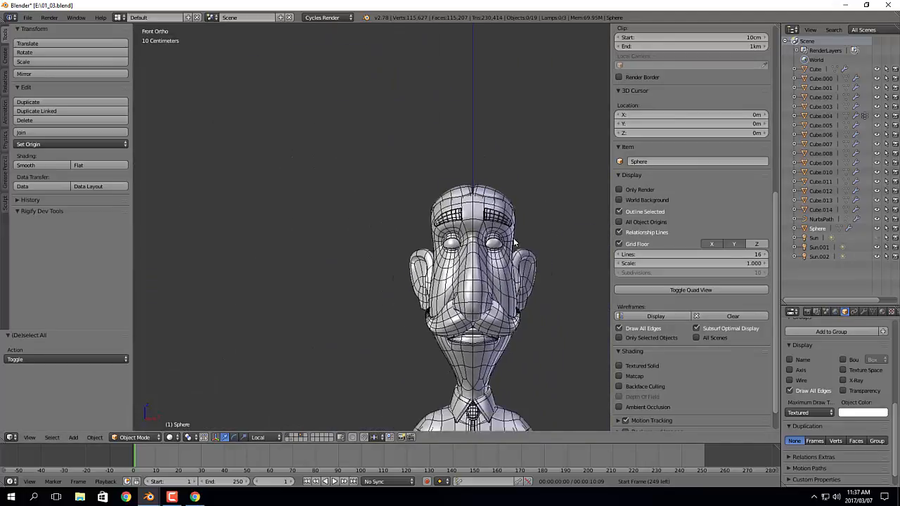
scroll(539, 295, "up", 2)
scroll(496, 194, "down", 5)
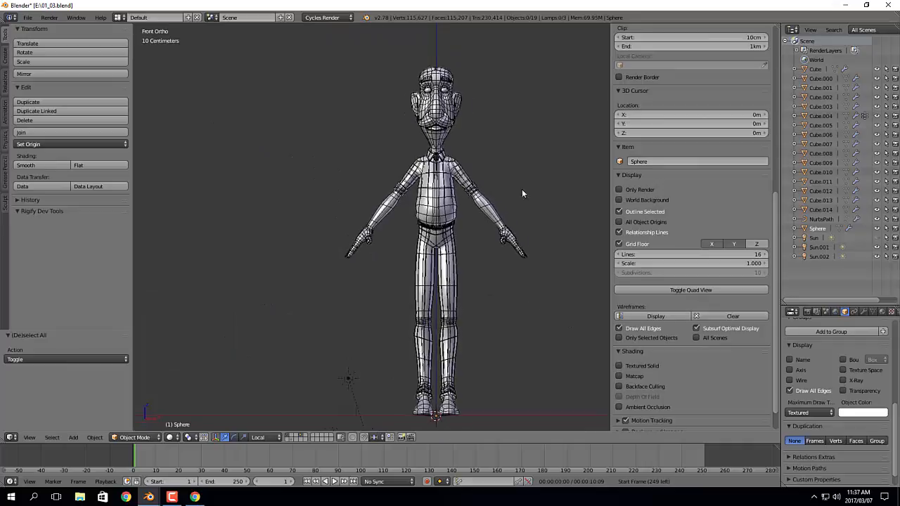
scroll(483, 166, "up", 2)
middle_click_drag(482, 169, 473, 185, "shift")
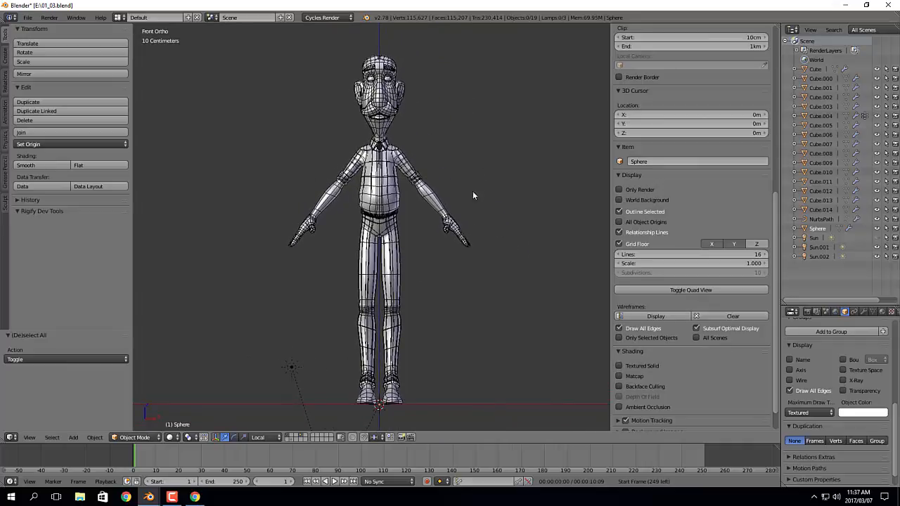
left_click(620, 190)
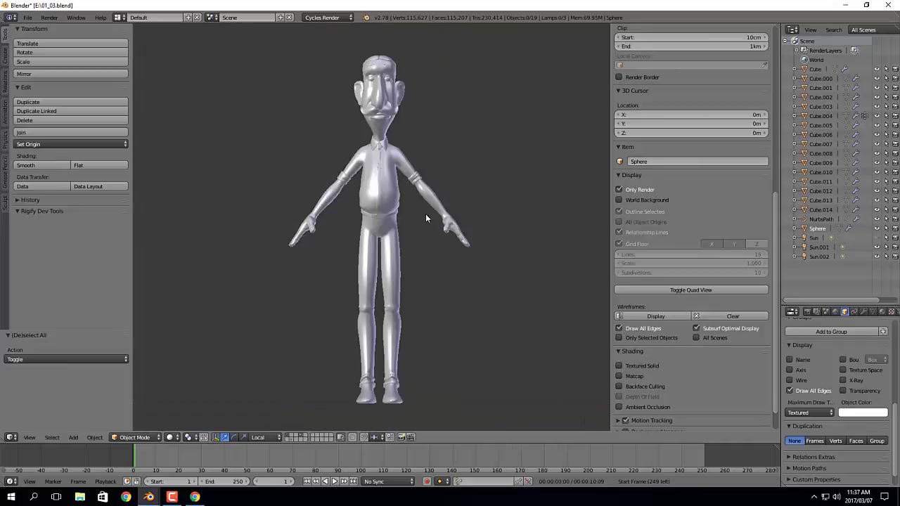
left_click(619, 190)
Step: Inspect the head up close with Only Render on, including in a maximized viewport, and restore the wireframe overlay
scroll(422, 204, "up", 6)
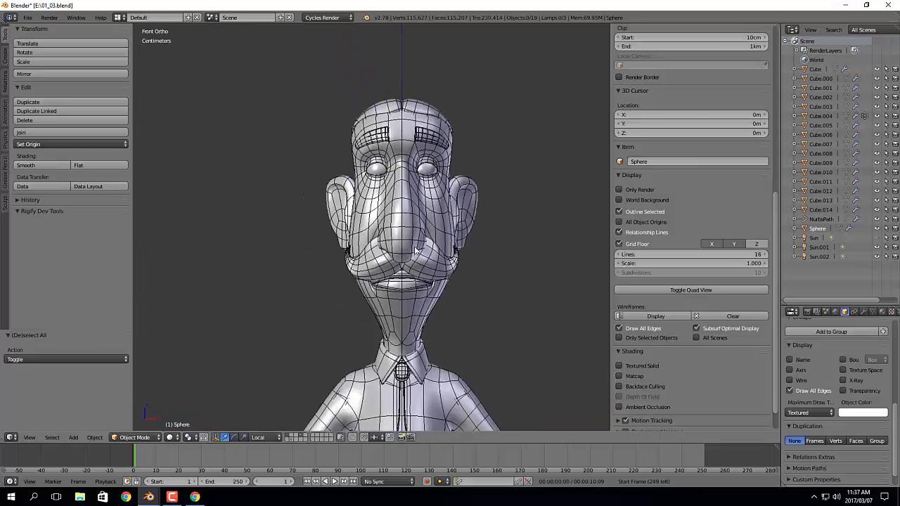
scroll(419, 236, "up", 1)
scroll(414, 252, "down", 1)
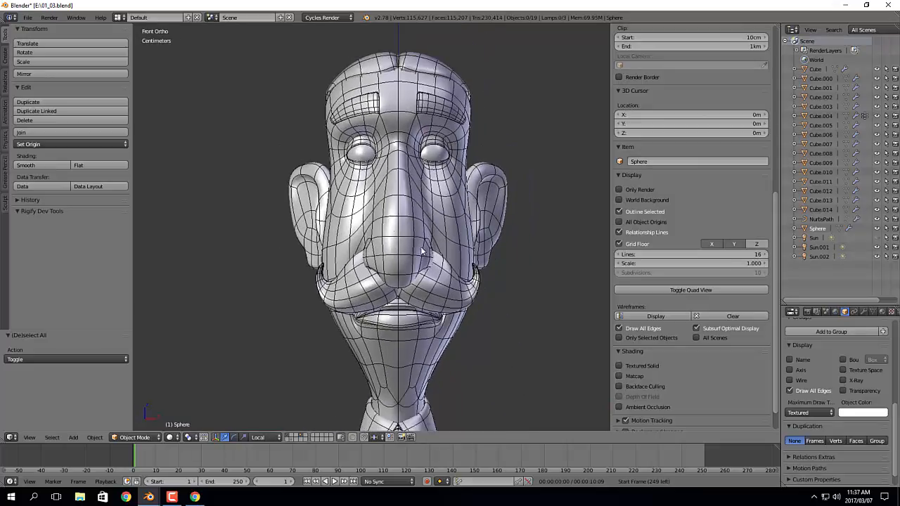
left_click(640, 192)
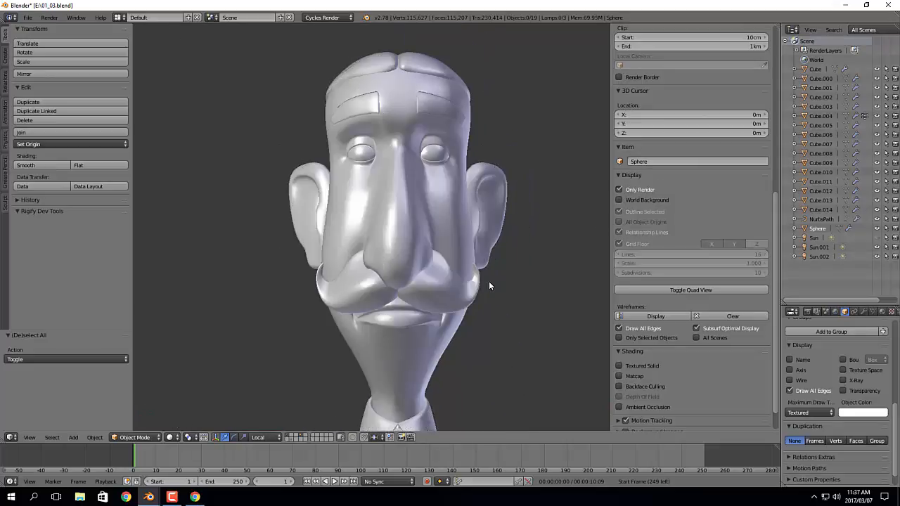
key("shift+space")
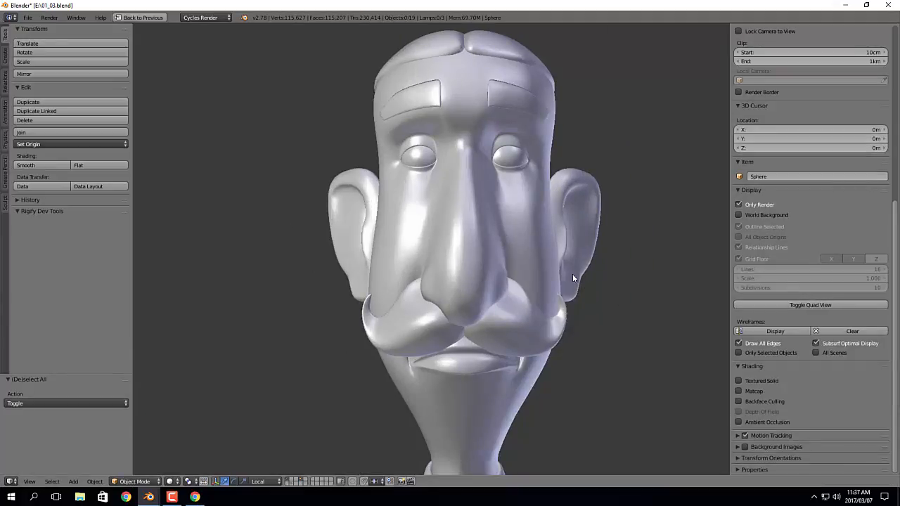
key("shift+space")
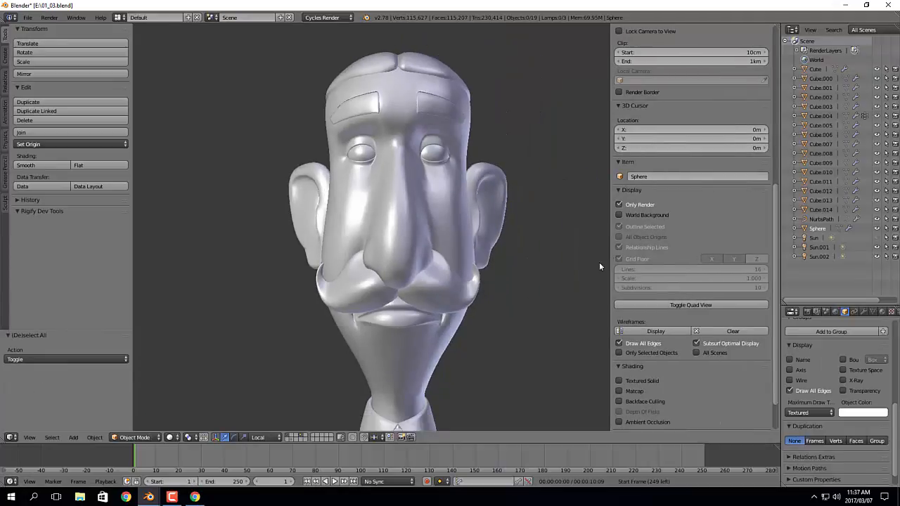
left_click(636, 207)
Step: Maximize the 3D view, hide the tool shelf and properties sidebar, and frame the wireframed head from the front
key("shift+space")
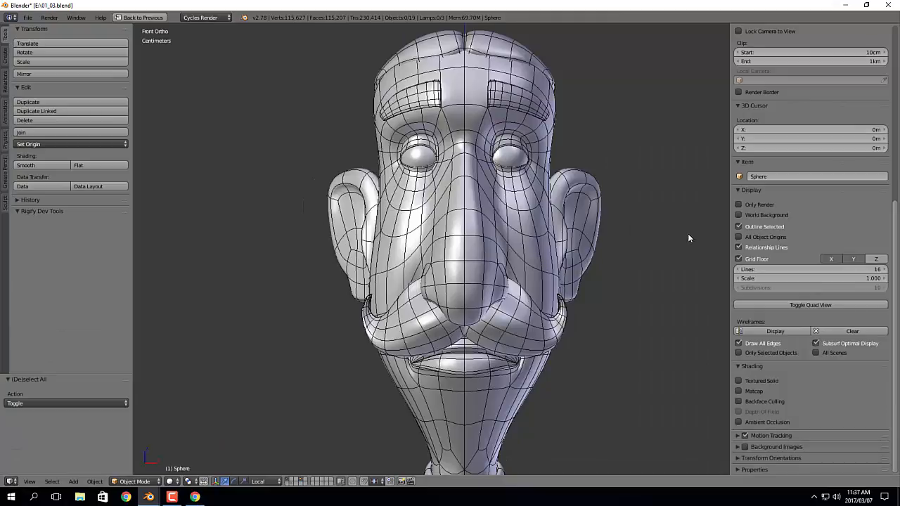
key("t")
key("n")
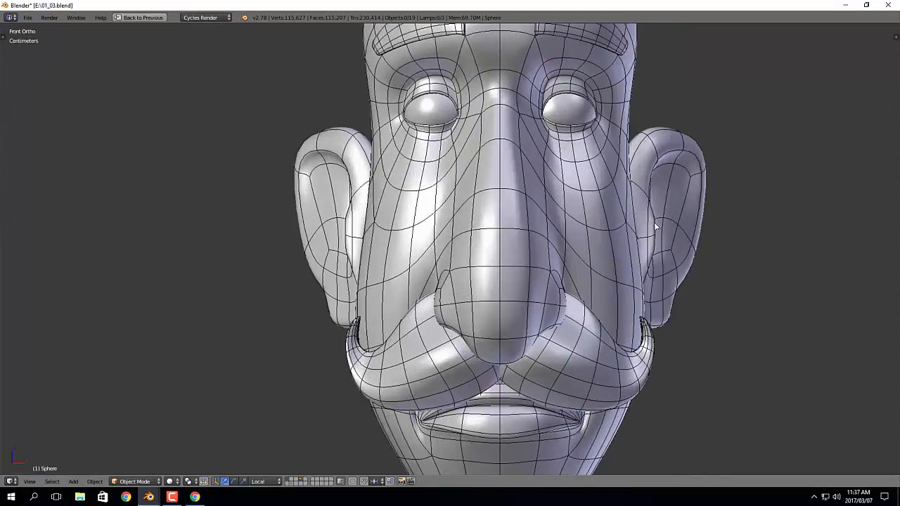
scroll(649, 223, "down", 2)
middle_click_drag(695, 235, 558, 235, "shift")
scroll(625, 236, "down", 1)
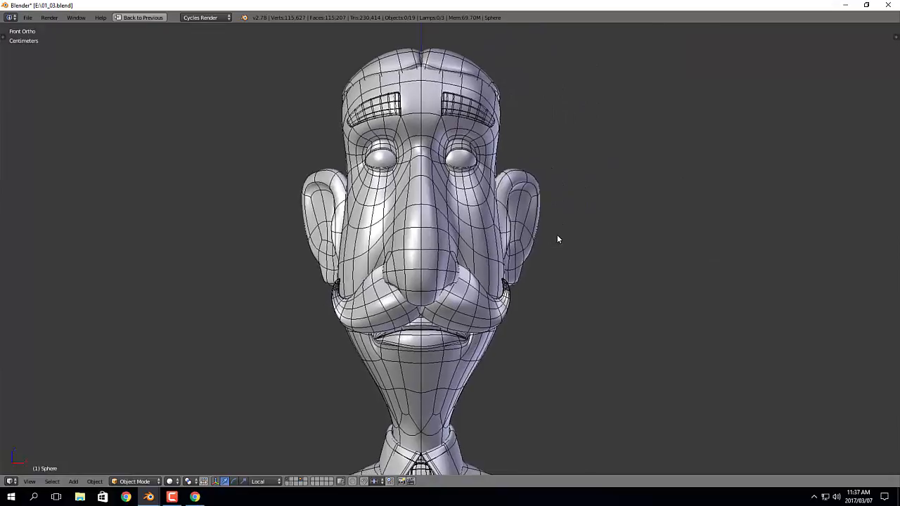
Step: Open the Snipping Tool and capture a rectangular snip of the wireframed head in front view
left_click(10, 497)
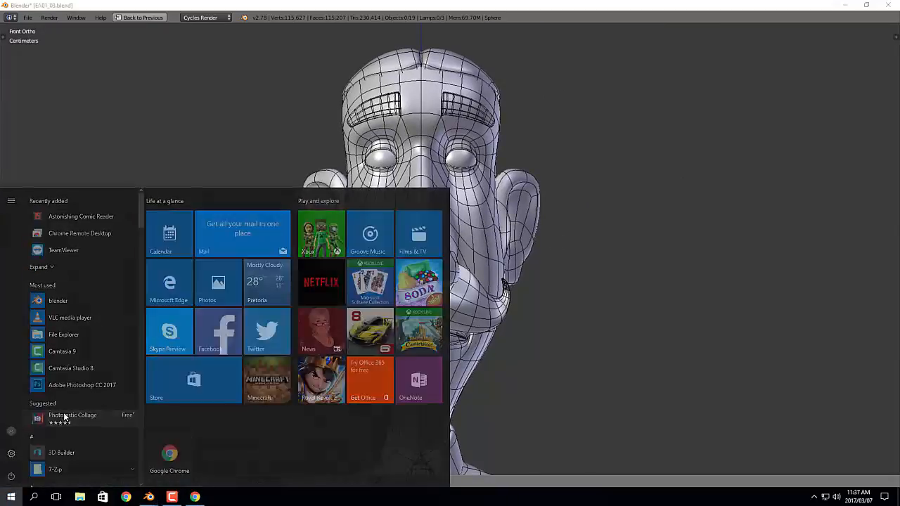
type("sni")
key("Return")
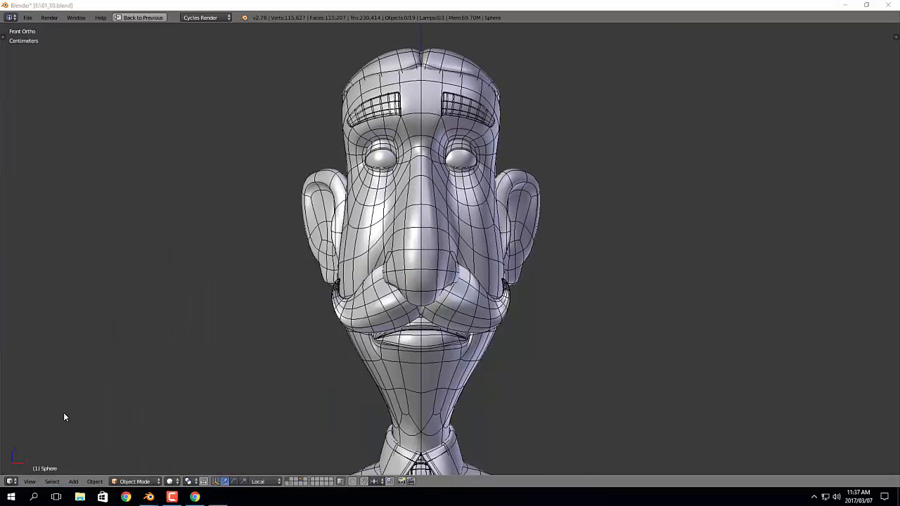
left_click_drag(465, 95, 805, 38)
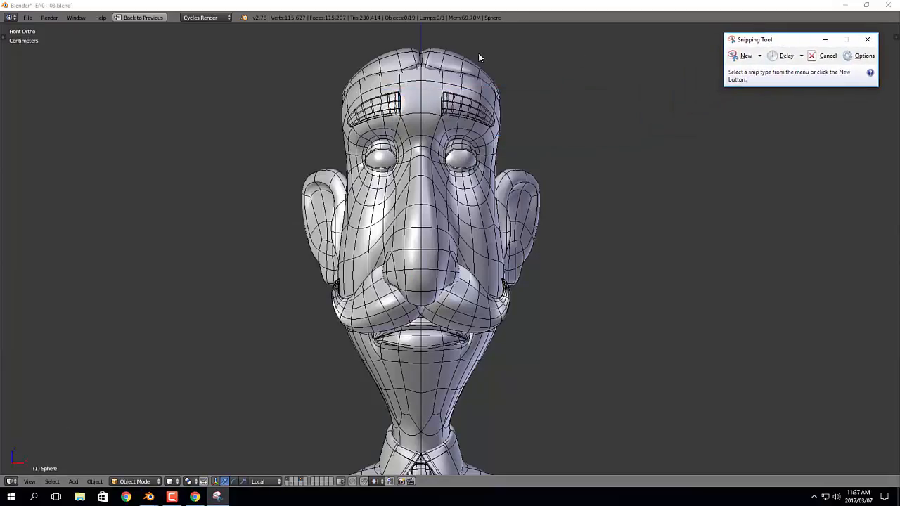
left_click(744, 56)
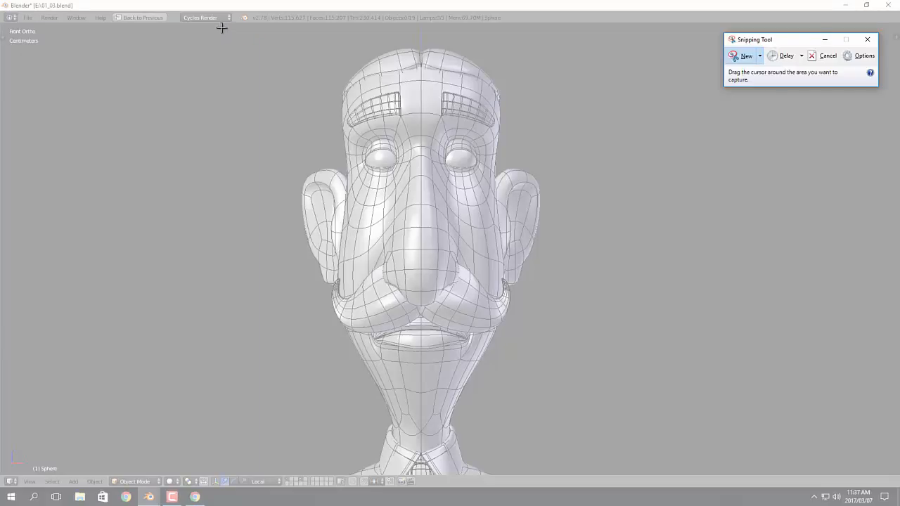
left_click_drag(220, 27, 626, 468)
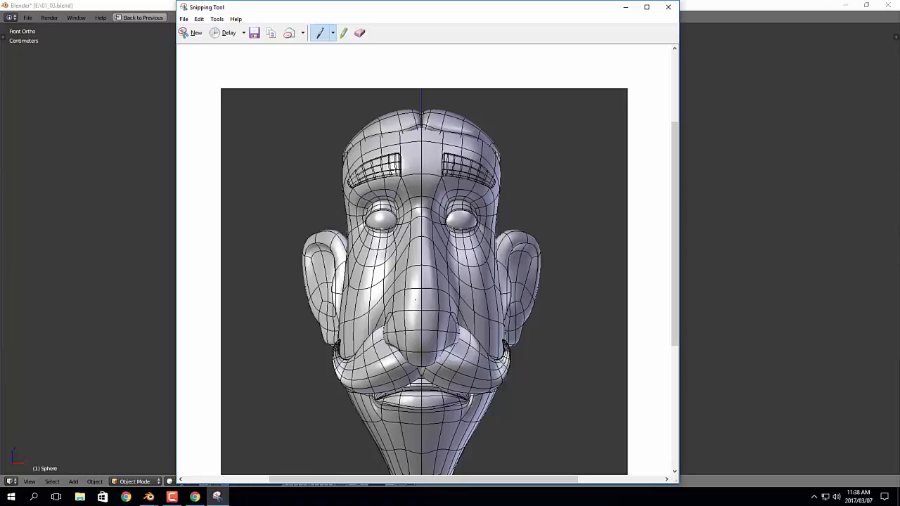
Step: Save the front wireframe snip as the PNG Face_wireframe in the Pictures folder
left_click(254, 33)
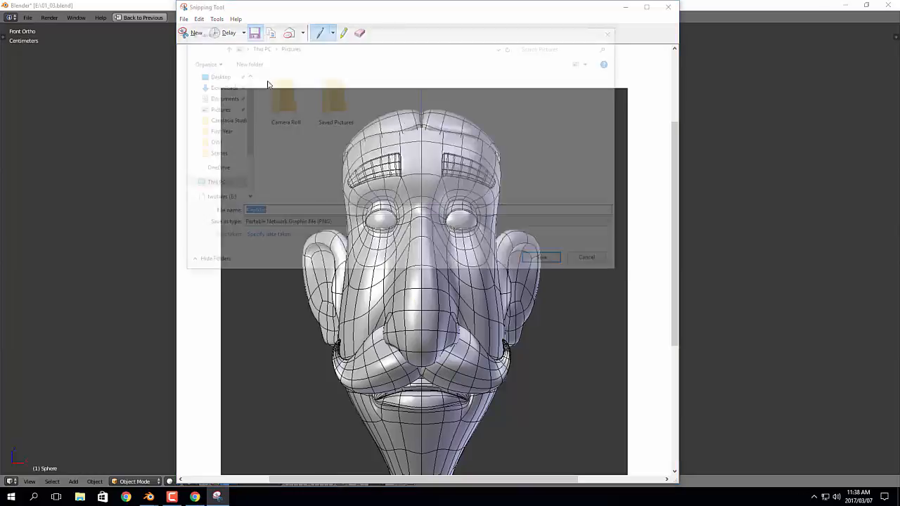
left_click_drag(248, 97, 248, 78)
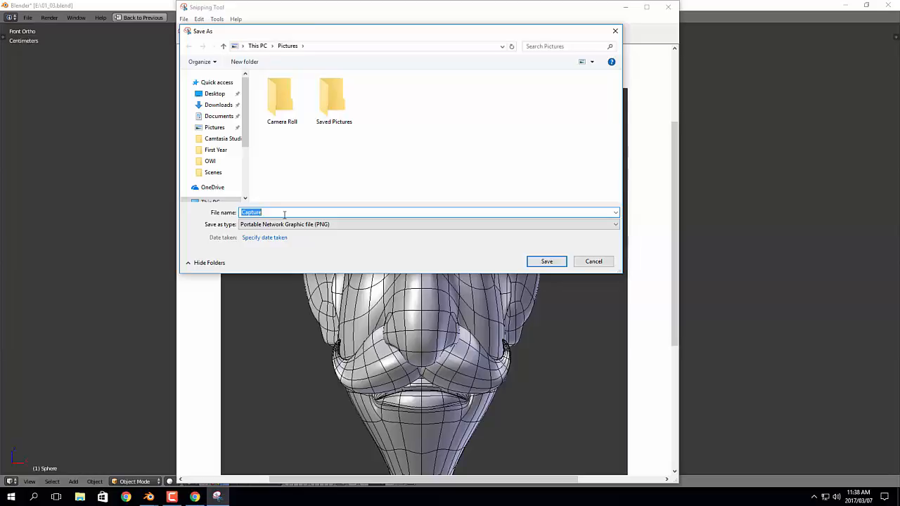
type("Face_wireframe")
key("Return")
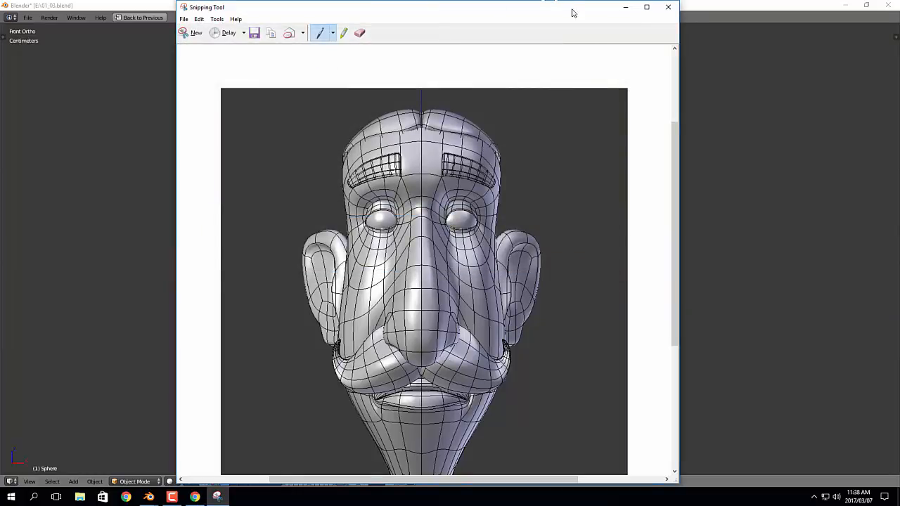
Step: Switch Blender to the right side view and snip the wireframed head in profile with the Snipping Tool
left_click(719, 14)
key("KP_3")
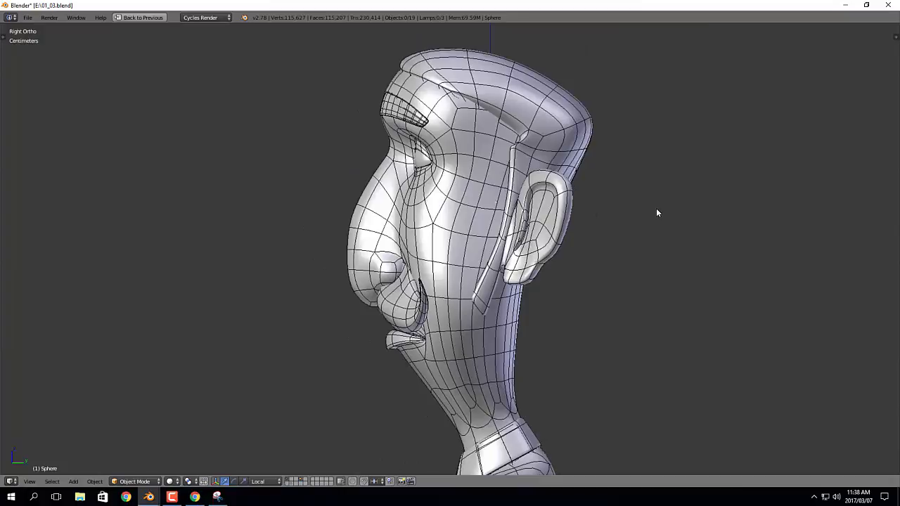
left_click(218, 497)
left_click(196, 32)
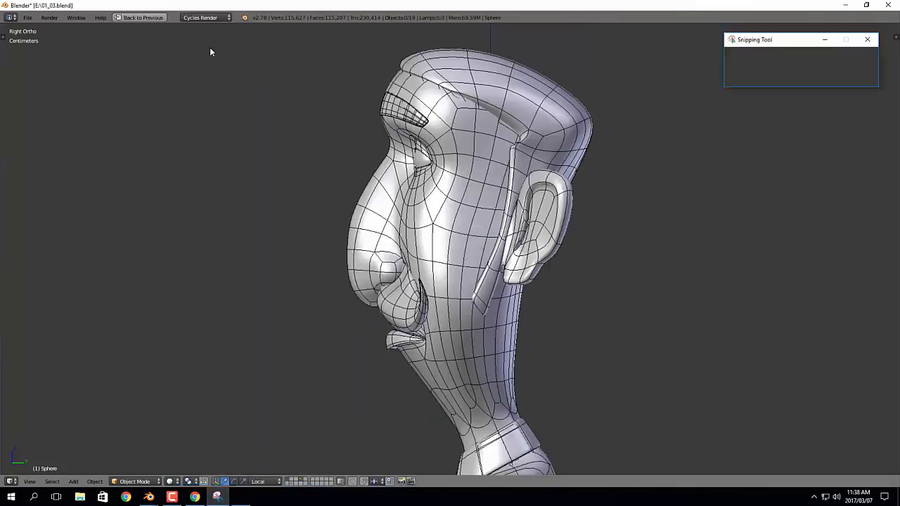
left_click_drag(284, 27, 652, 458)
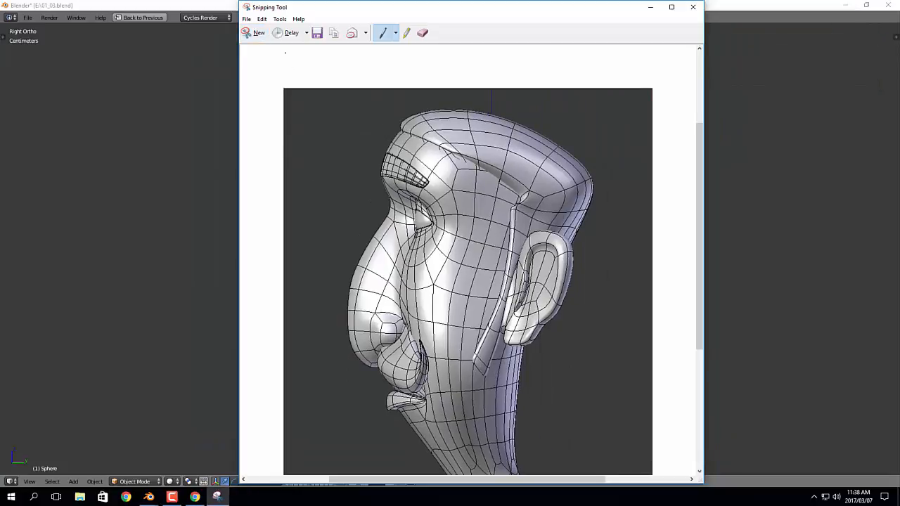
Step: Save the profile wireframe snip as the PNG Face_wireframe_side in the Pictures folder
left_click(313, 33)
type("F")
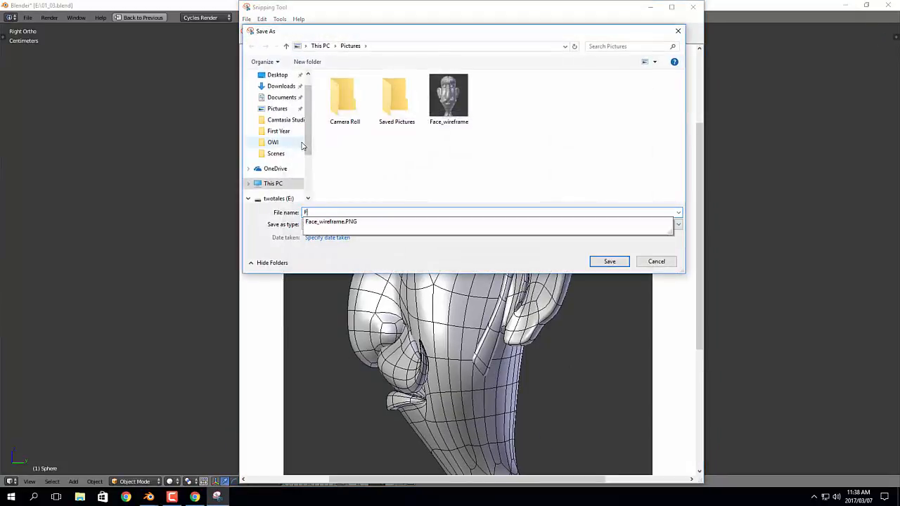
type("ace_wireframe_side")
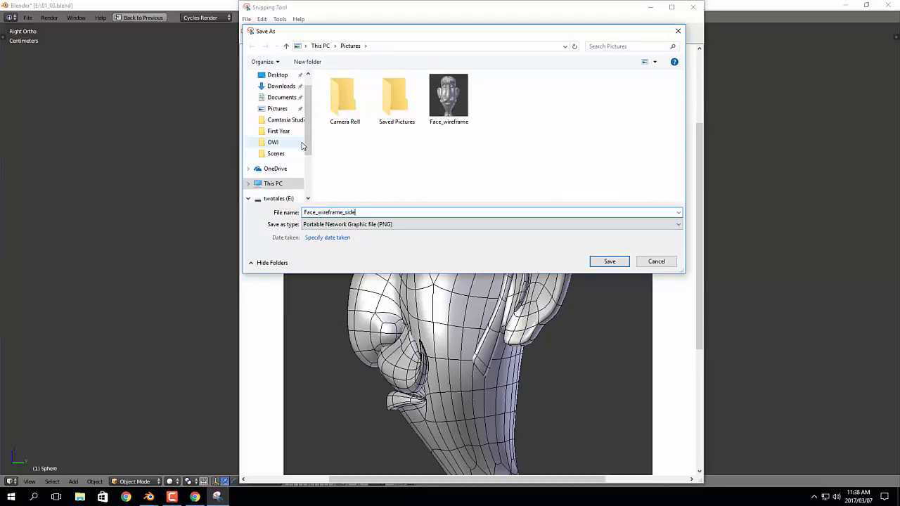
key("Return")
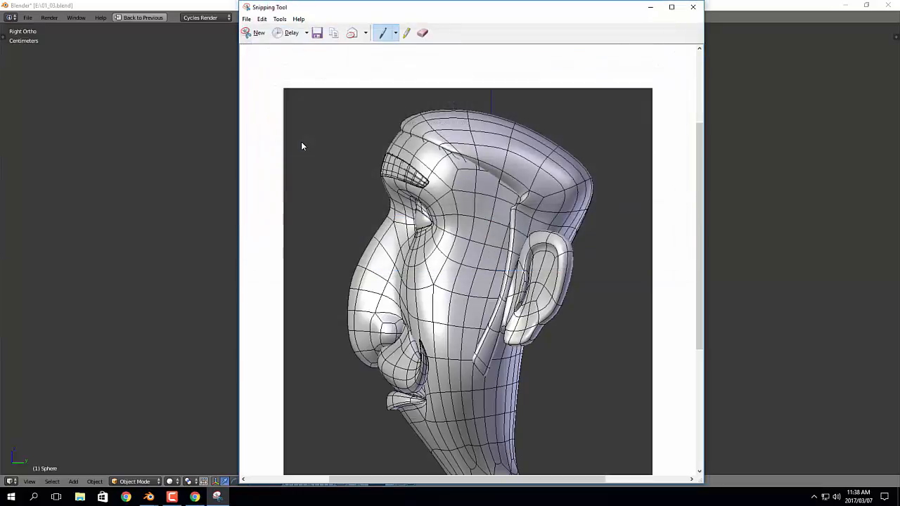
Step: Return to Blender, turn on Only Render, and show the smooth profile in the maximized viewport with the properties sidebar hidden
left_click(729, 13)
key("ctrl+space")
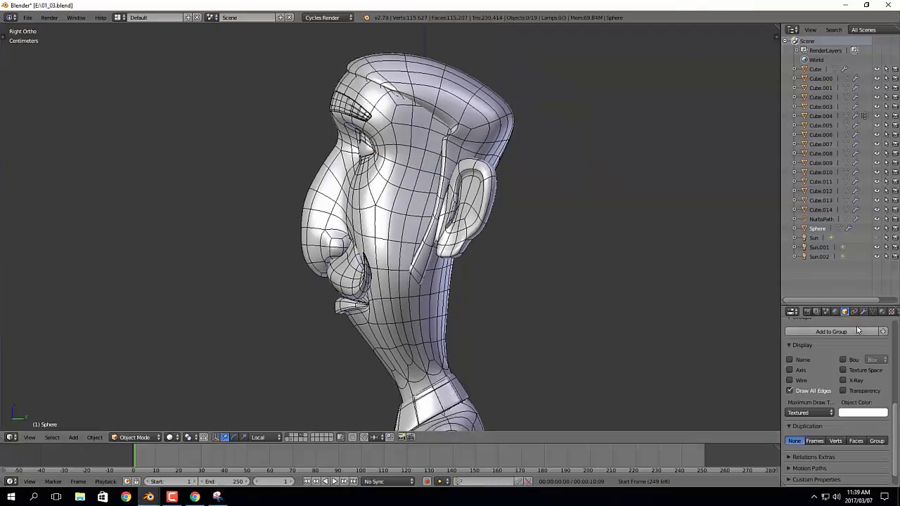
scroll(807, 359, "down", 4)
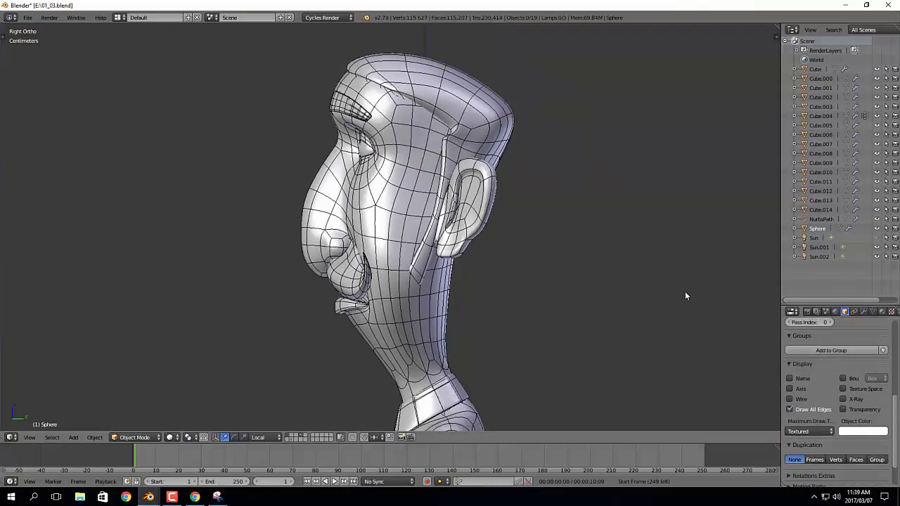
key("ctrl+space")
key("n")
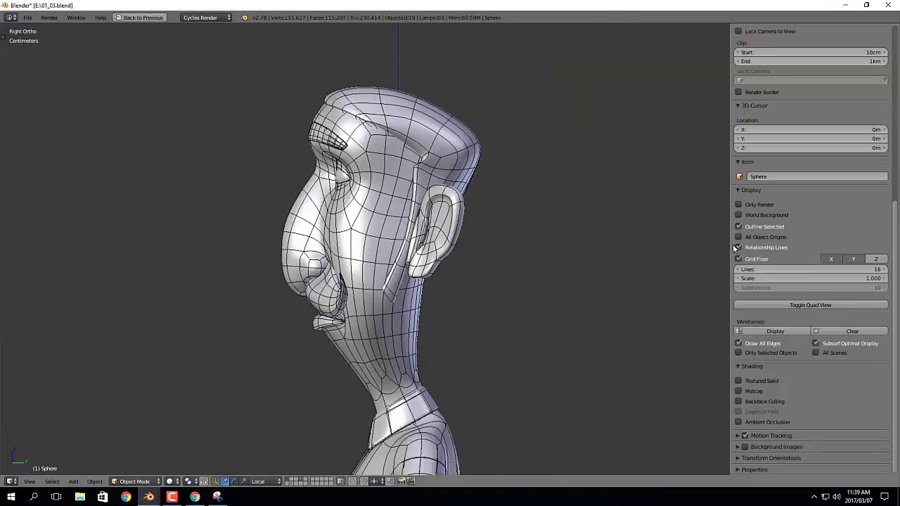
left_click(738, 205)
key("ctrl+space")
key("ctrl+space")
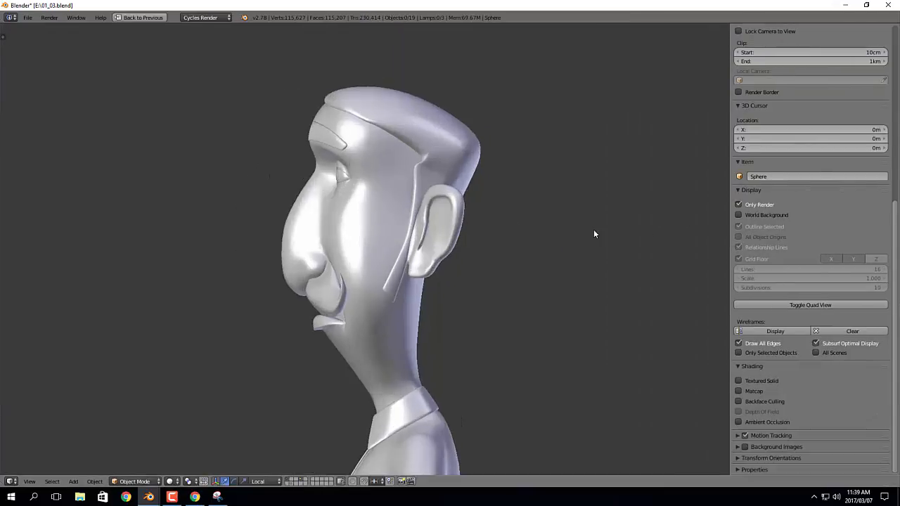
key("n")
Step: Snip the smooth head profile with the Snipping Tool and save it as the PNG Face_Side in Pictures
left_click(217, 497)
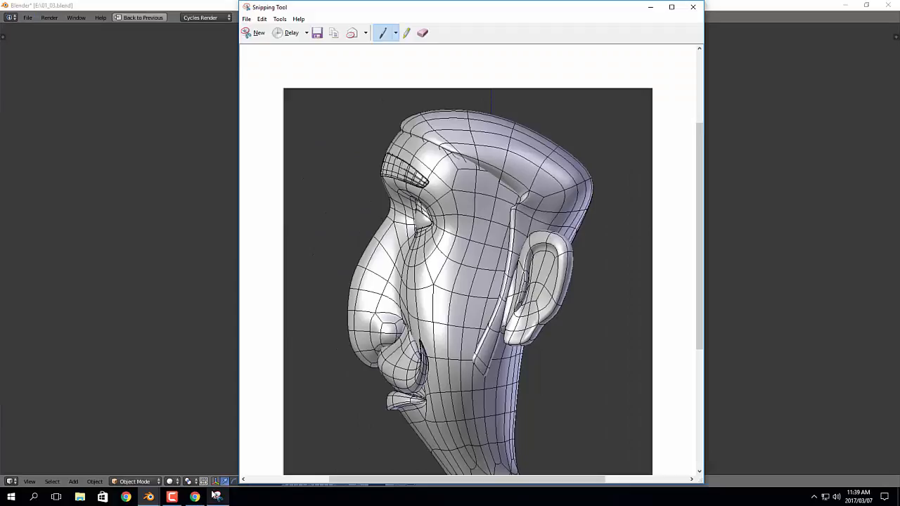
left_click(259, 34)
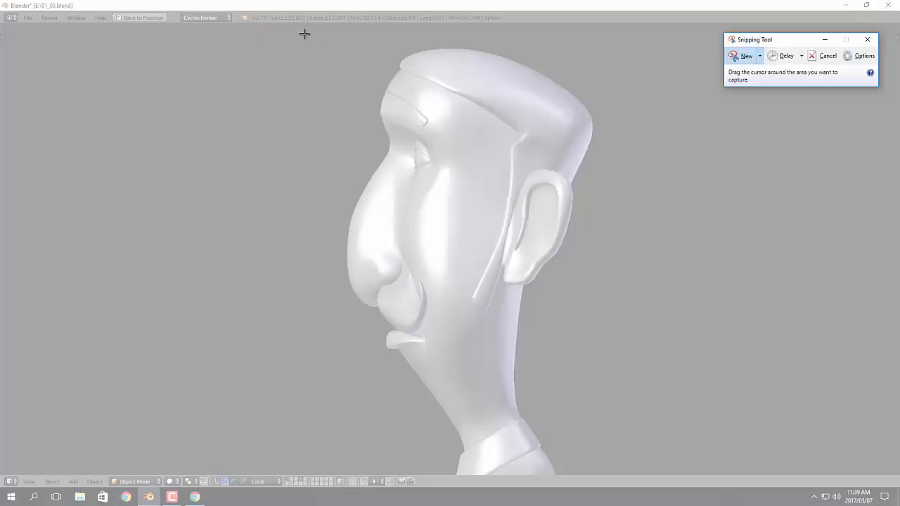
left_click_drag(297, 31, 648, 458)
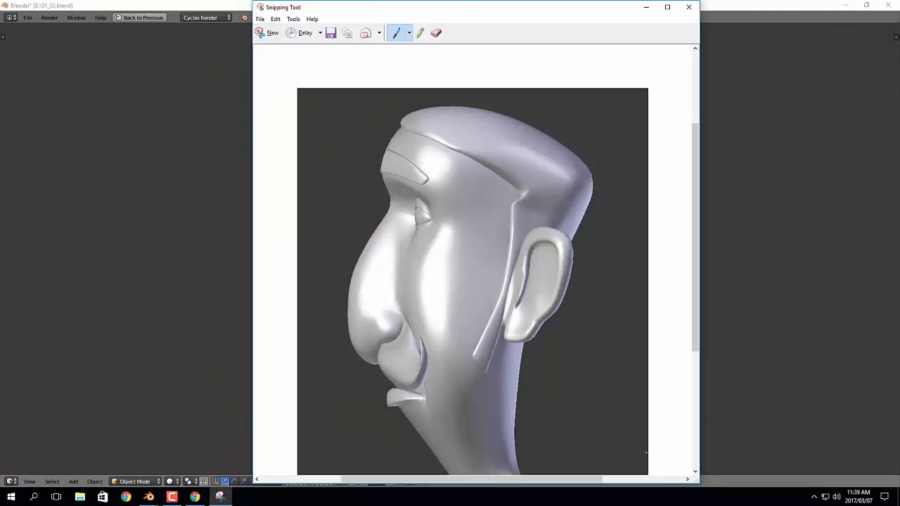
left_click(331, 33)
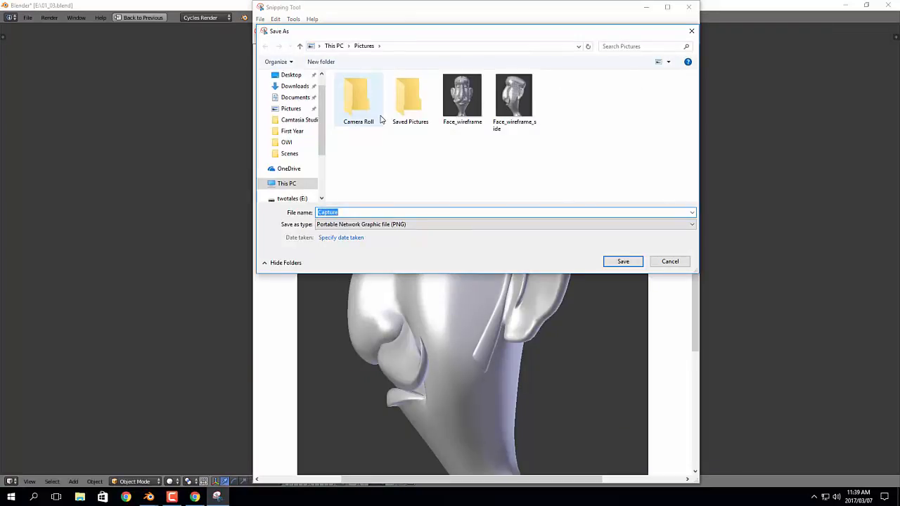
type("Face_Full")
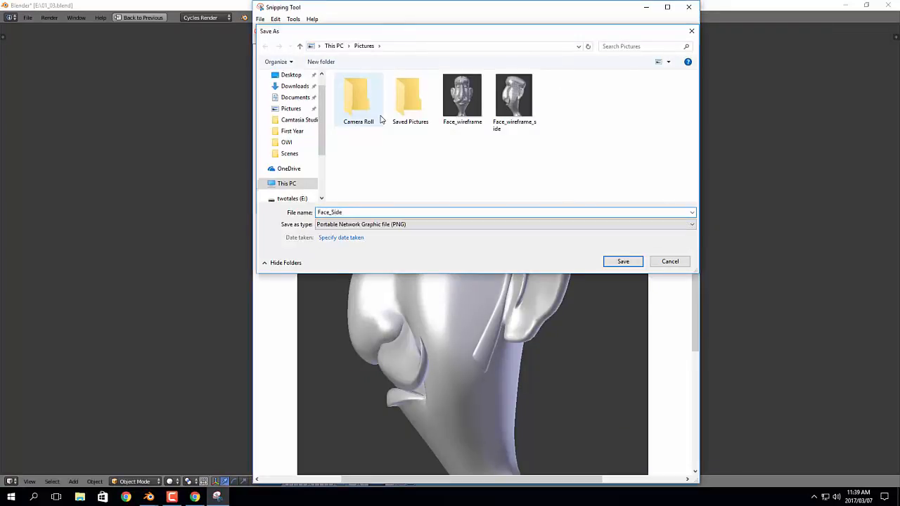
key("Return")
Step: Switch Blender to the front view and capture a snip of the smooth head without wireframe
left_click(220, 91)
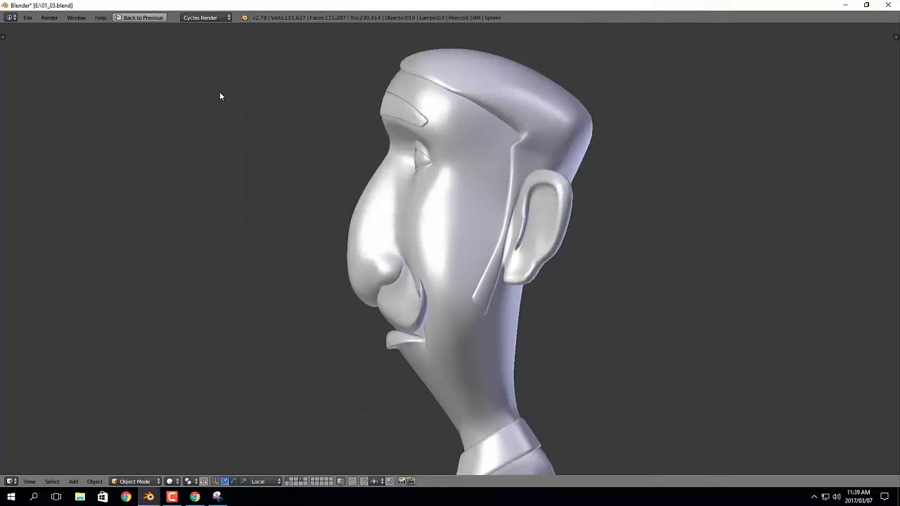
key("KP_1")
key("alt+Tab")
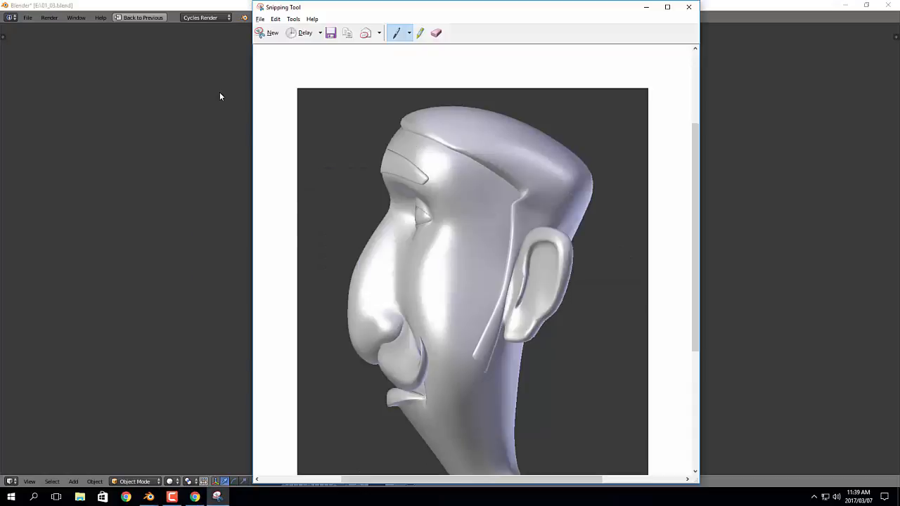
key("alt+Tab")
key("alt+Tab")
left_click(260, 33)
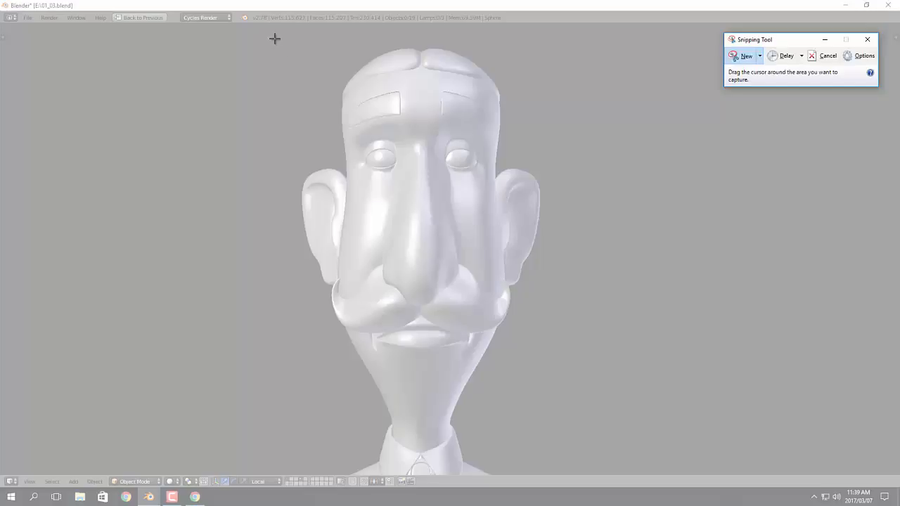
left_click_drag(258, 28, 594, 462)
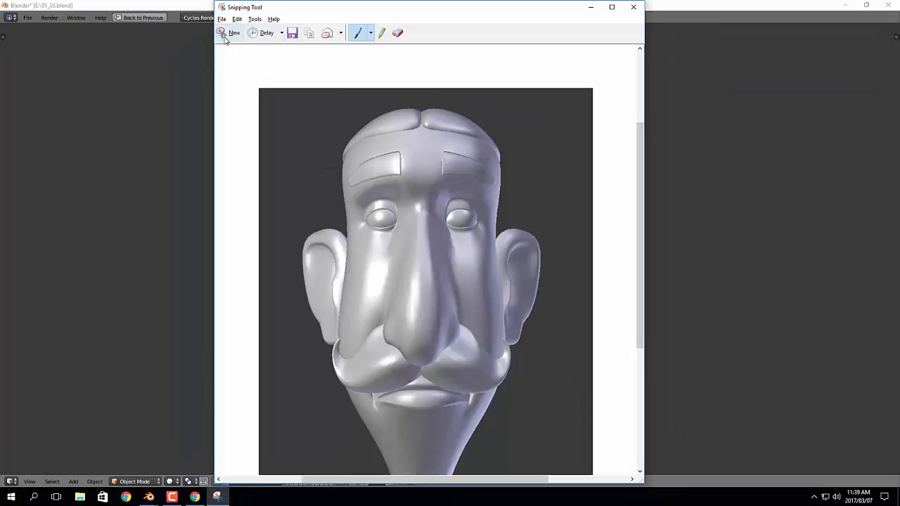
Step: Save the smooth front snip as the PNG Face_Front in the Pictures folder
left_click(293, 35)
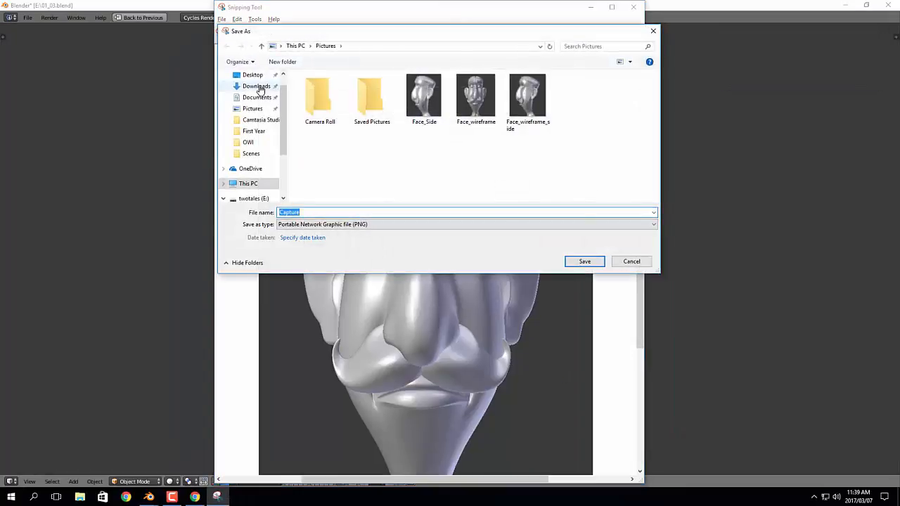
type("Face_Front")
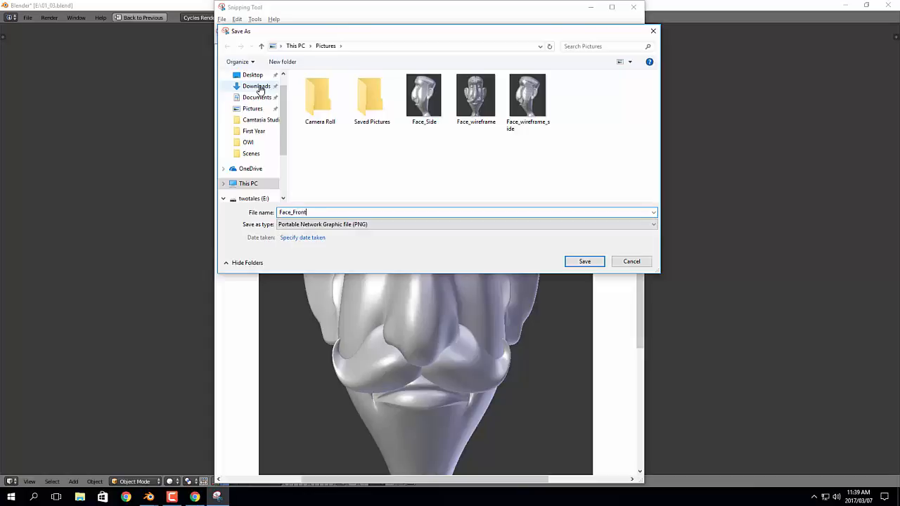
key("Return")
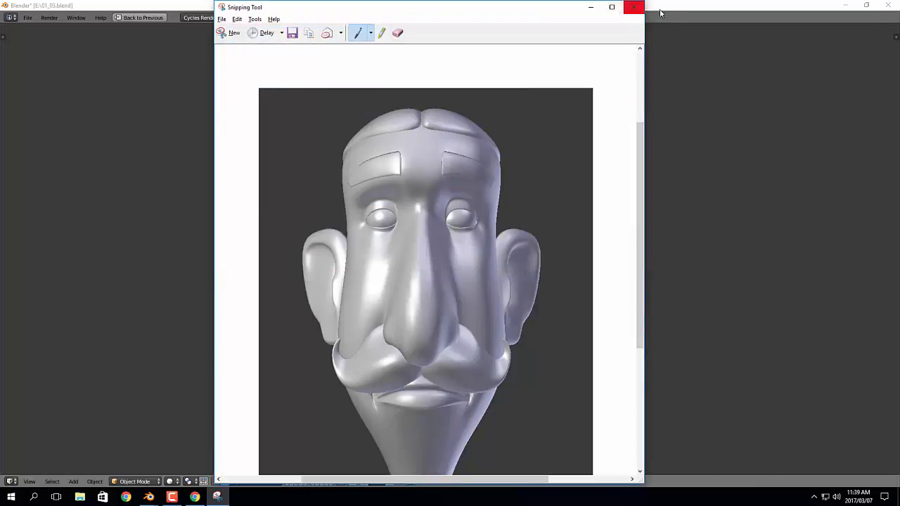
Step: Return to Blender, frame the full character from the side, and turn off Only Render to show its wireframe
left_click(634, 7)
scroll(521, 186, "down", 4)
scroll(546, 189, "down", 3)
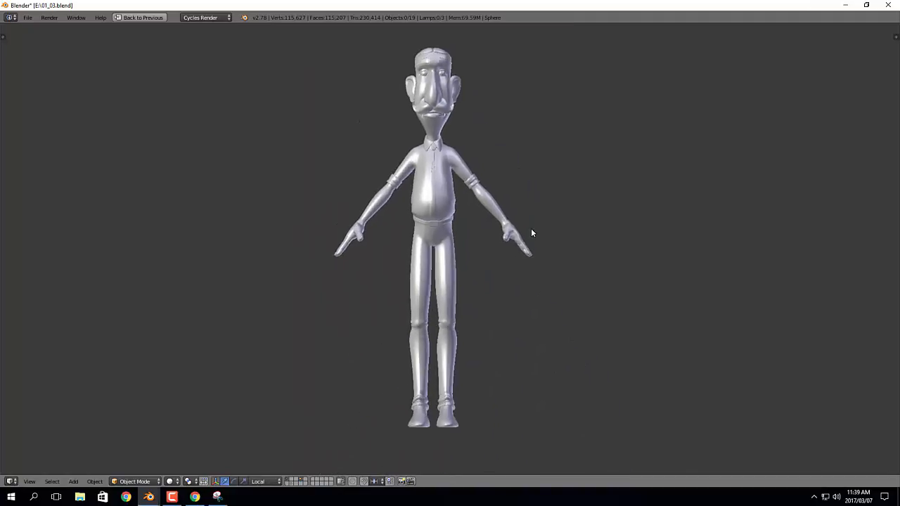
key("KP_3")
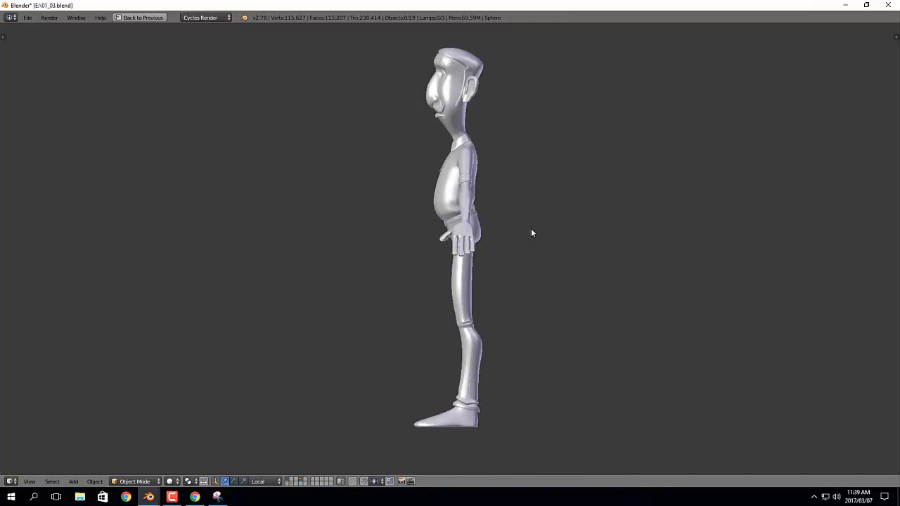
key("n")
left_click(739, 204)
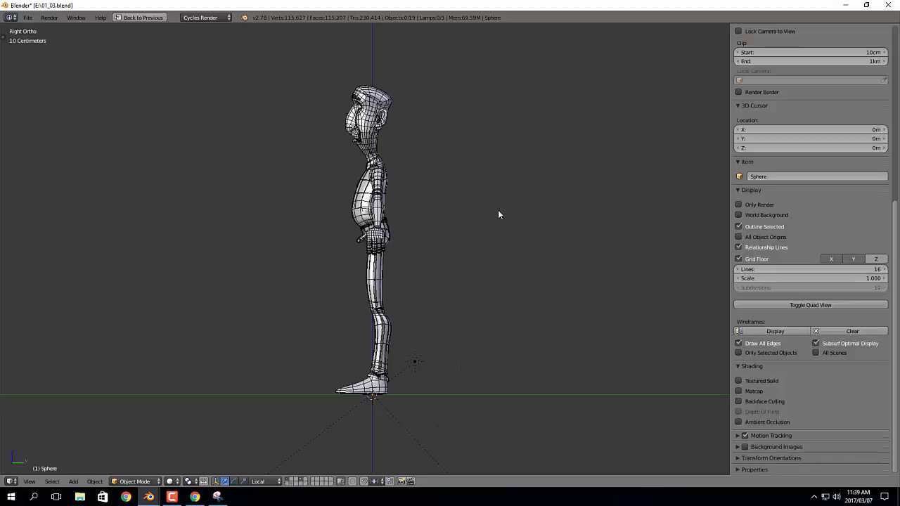
Step: Examine the full character's wireframe by alternating between the side and front views
scroll(498, 215, "up", 4)
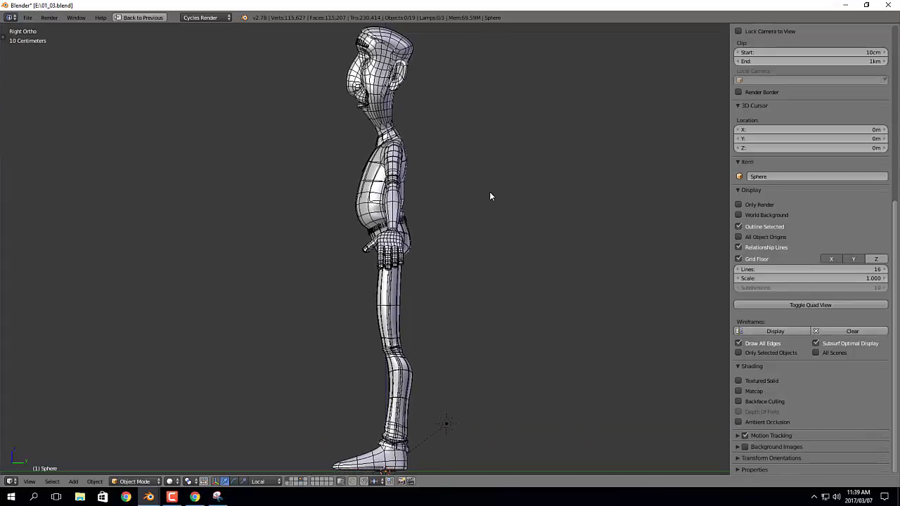
scroll(501, 203, "down", 1)
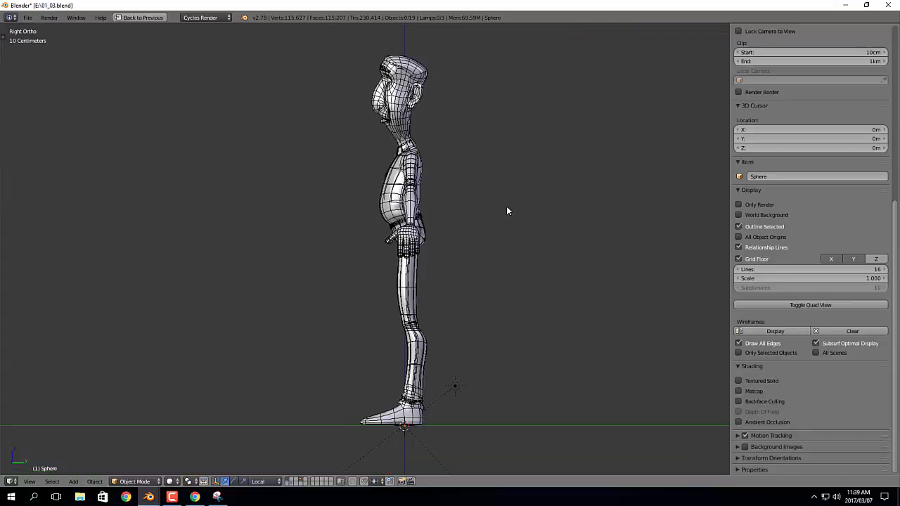
key("KP_1")
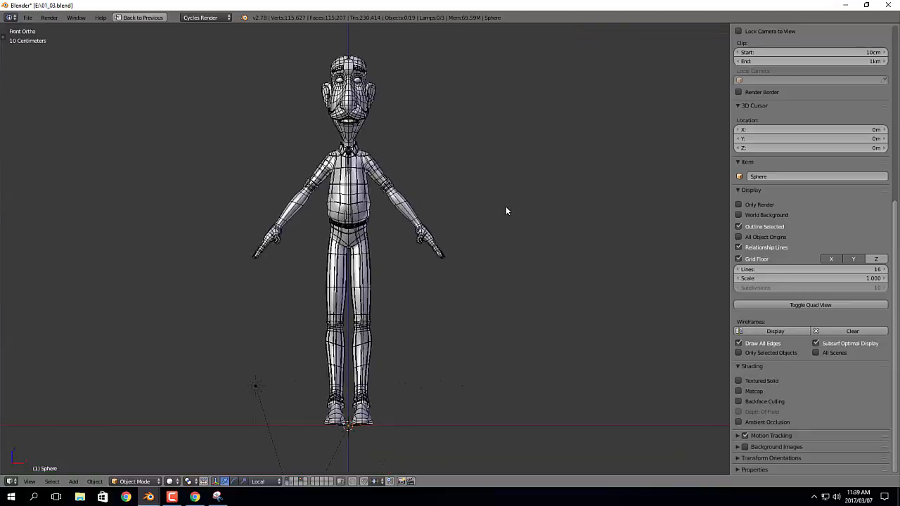
key("KP_3")
key("KP_1")
key("KP_3")
key("KP_1")
Step: Restore the multi-editor layout and center the full wireframed character in the front view
key("ctrl+space")
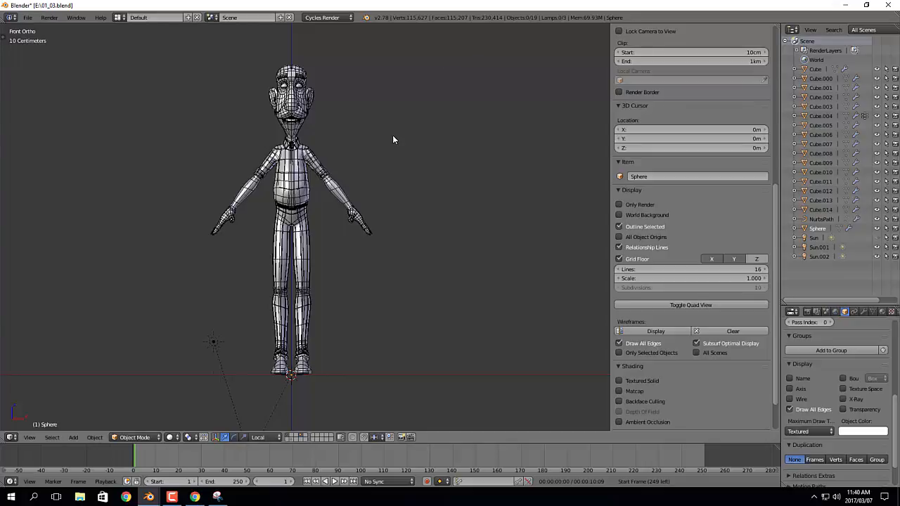
middle_click_drag(389, 227, 440, 237, "shift")
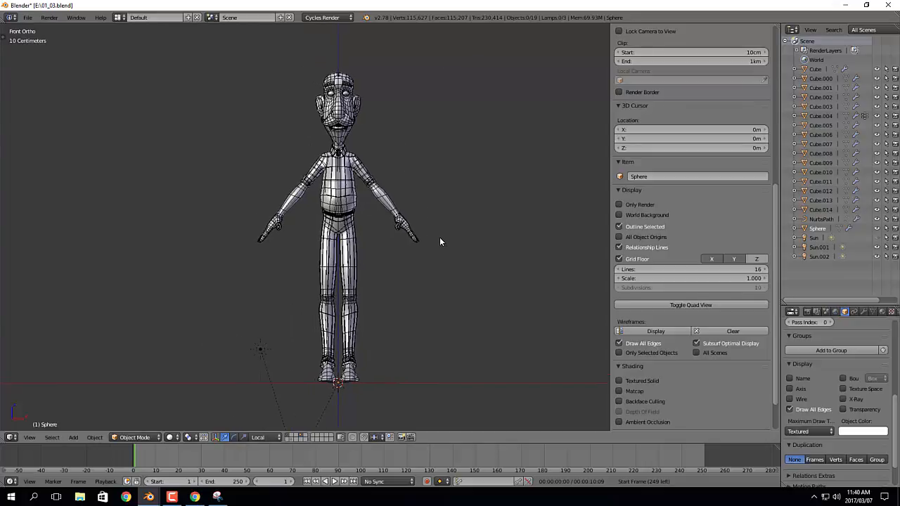
scroll(441, 237, "up", 1)
middle_click_drag(362, 222, 368, 230, "shift")
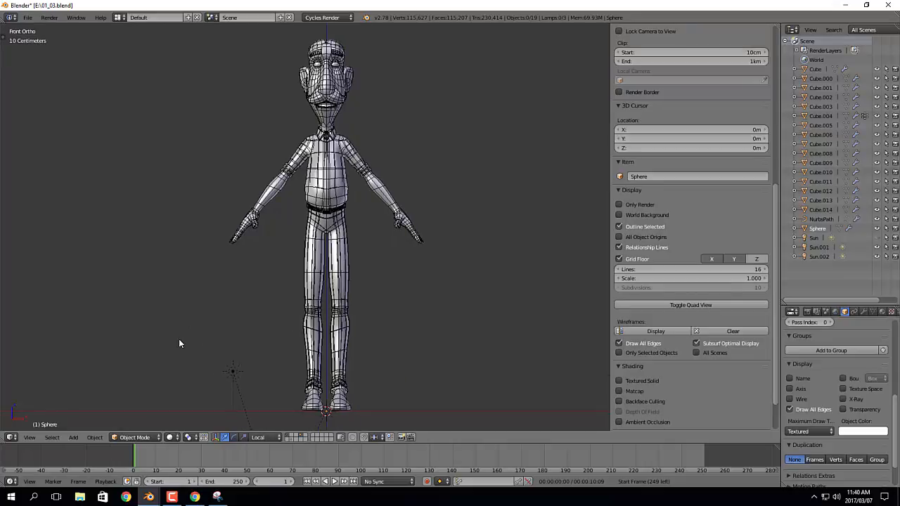
left_click(177, 499)
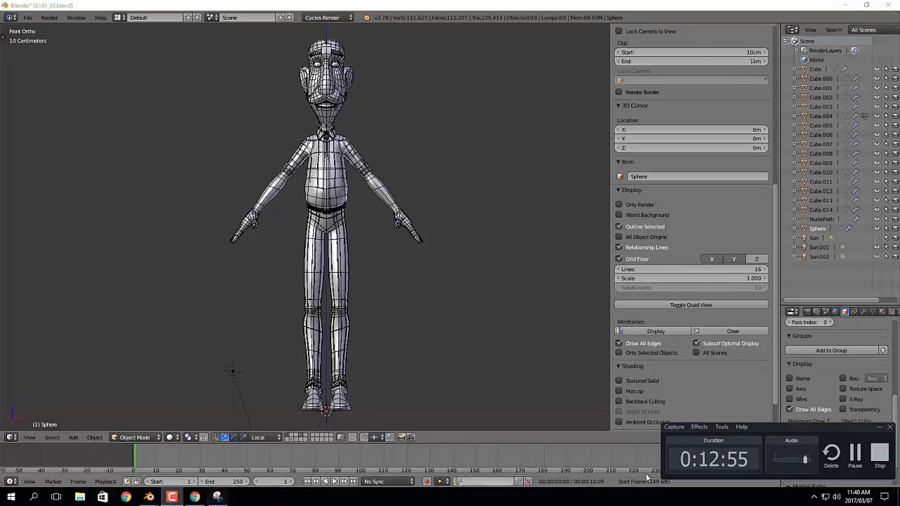